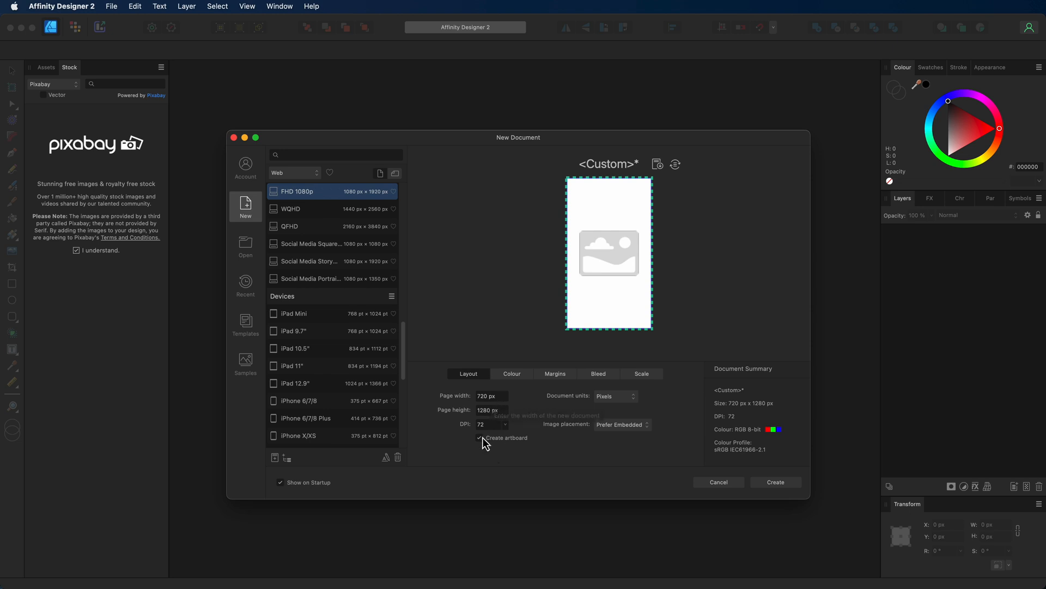
Create a new 720 × 1280 px document at 72 DPI with an artboard, leaving the artboard deselected.
click(774, 483)
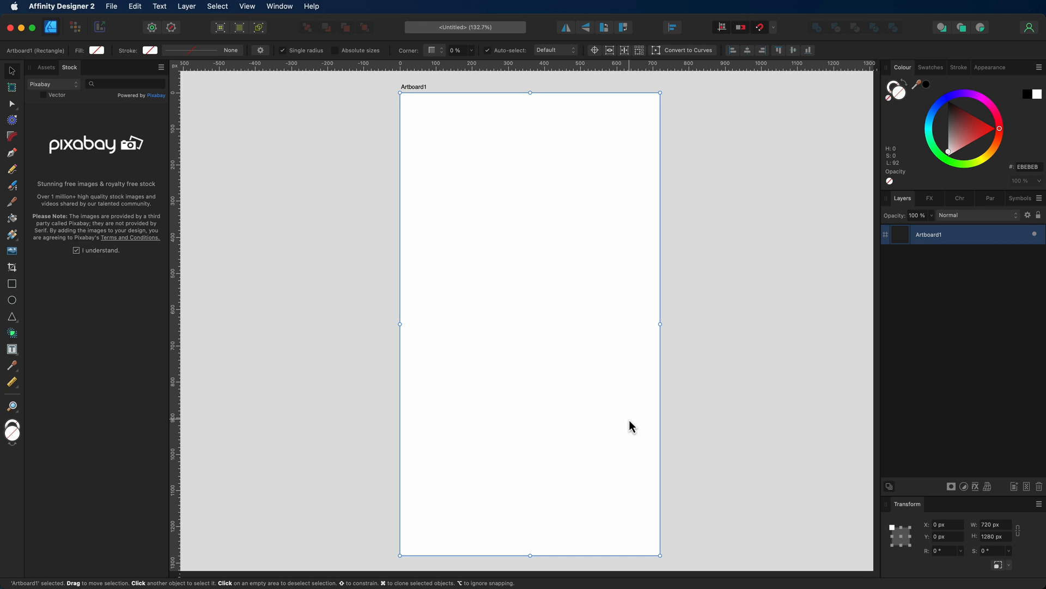
click(319, 98)
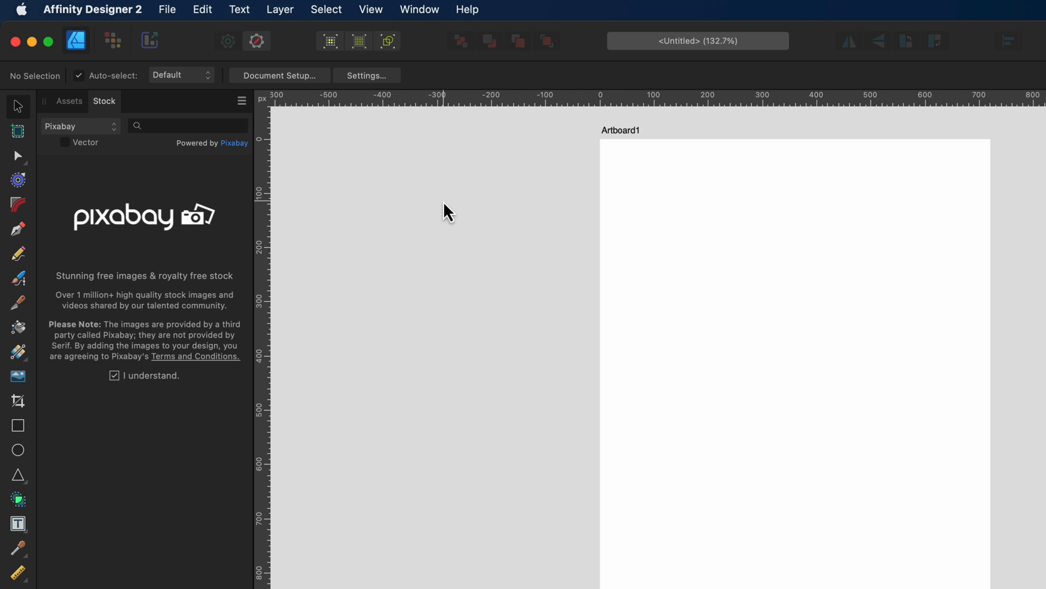
Draw a 720 × 1280 px rectangle covering the whole artboard and fill it with a solid navy blue.
click(18, 436)
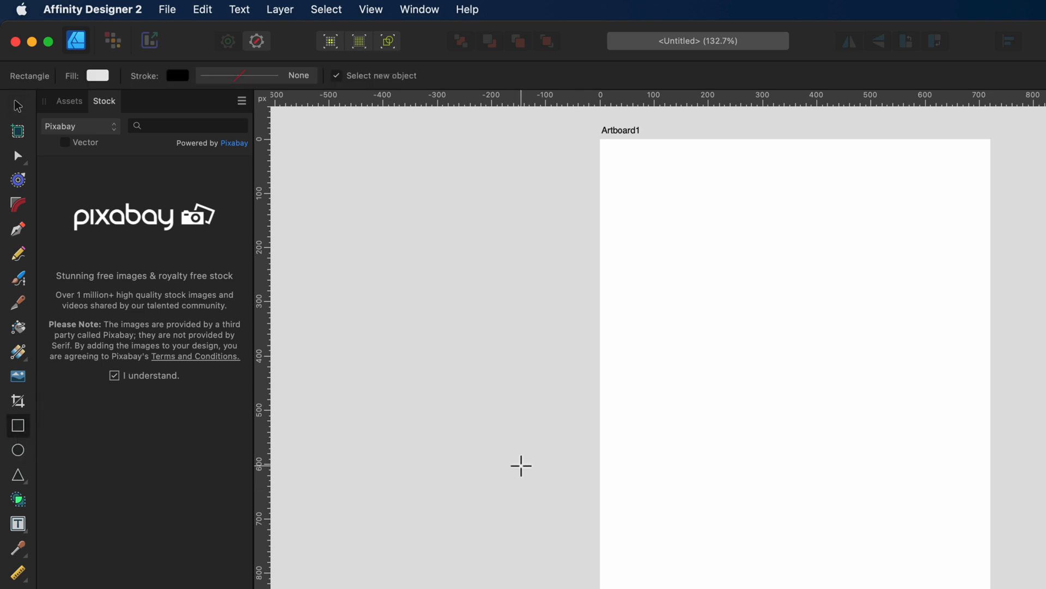
drag(600, 140, 880, 588)
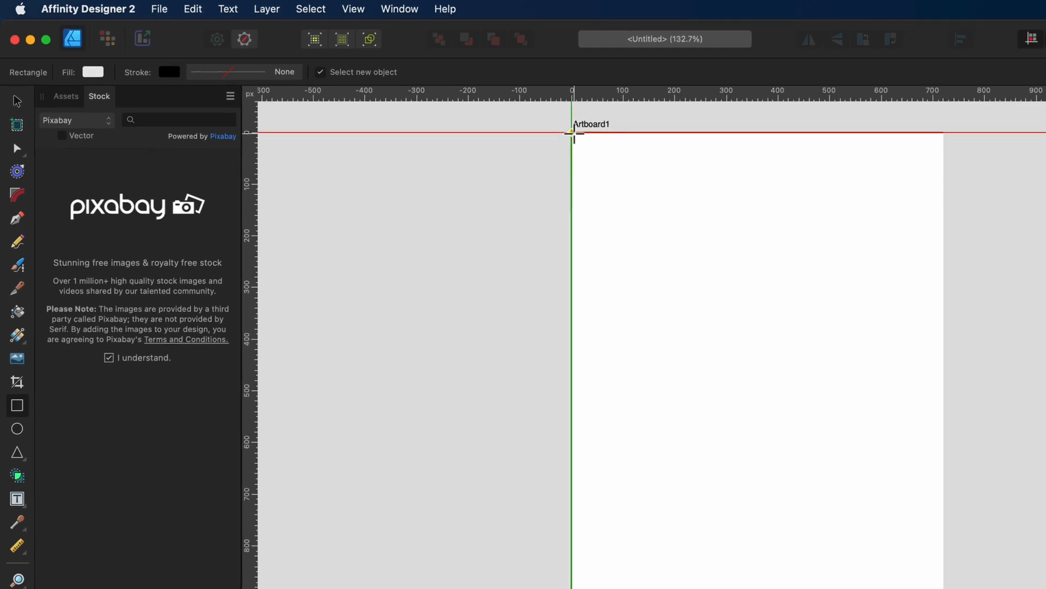
drag(584, 446, 658, 555)
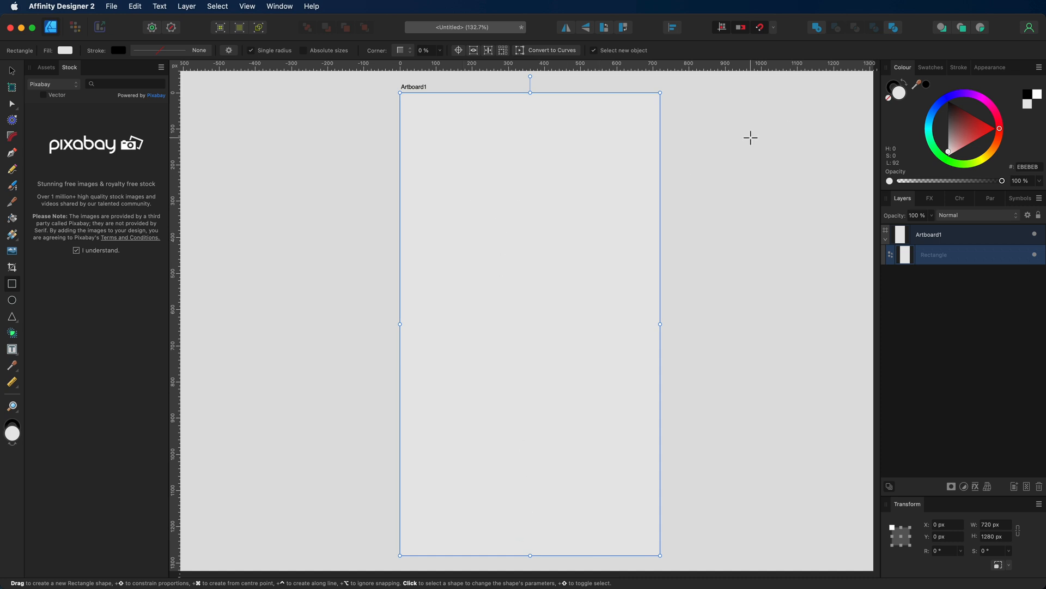
click(935, 108)
mouse_move(948, 126)
mouse_down()
mouse_move(958, 142)
mouse_move(962, 134)
mouse_up()
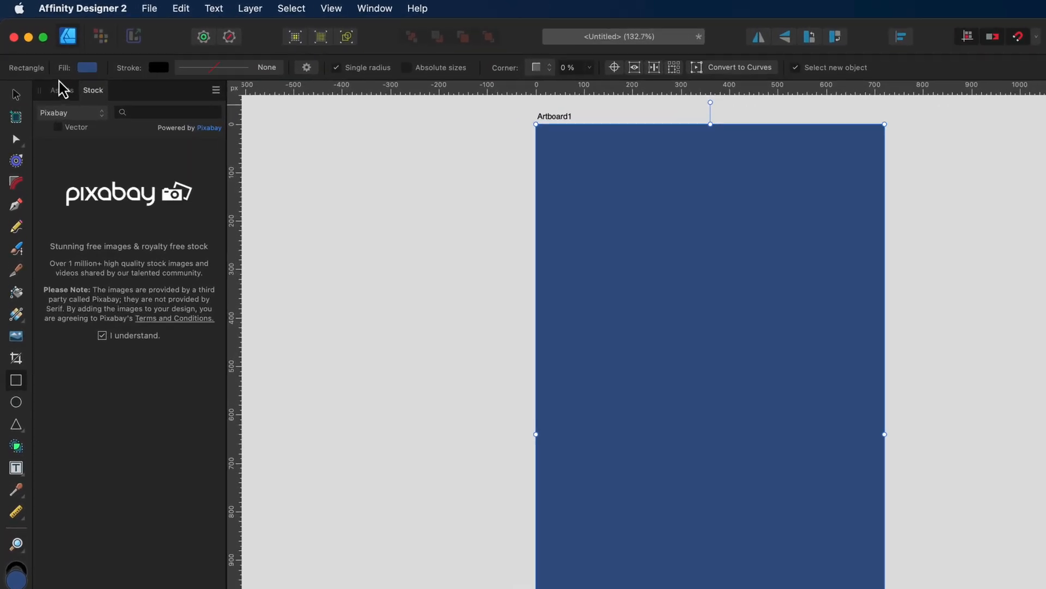
Change the rectangle's fill to a linear gradient and recolour its white start stop to a muted slate blue.
click(98, 76)
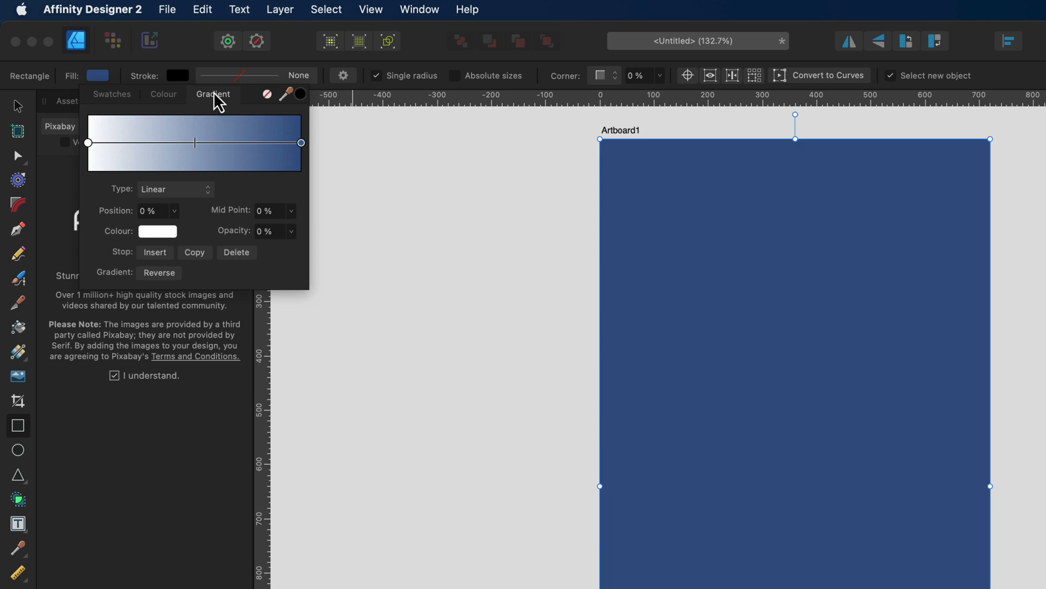
click(302, 143)
click(89, 144)
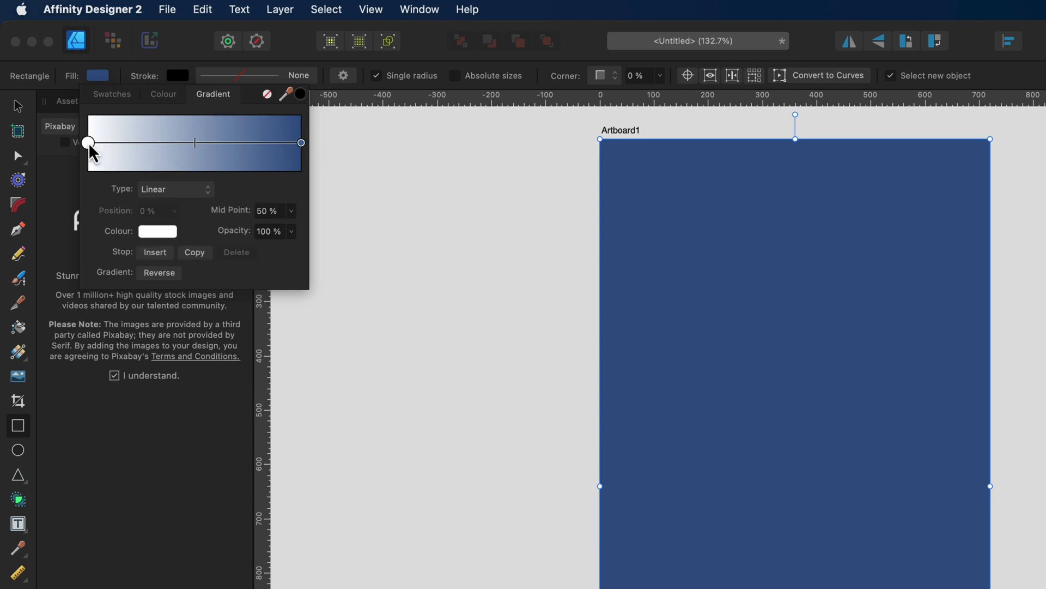
click(156, 232)
click(165, 331)
mouse_move(215, 375)
mouse_down()
mouse_move(224, 380)
mouse_move(206, 375)
mouse_move(228, 378)
mouse_up()
Lighten the gradient's end stop to a medium blue.
click(301, 142)
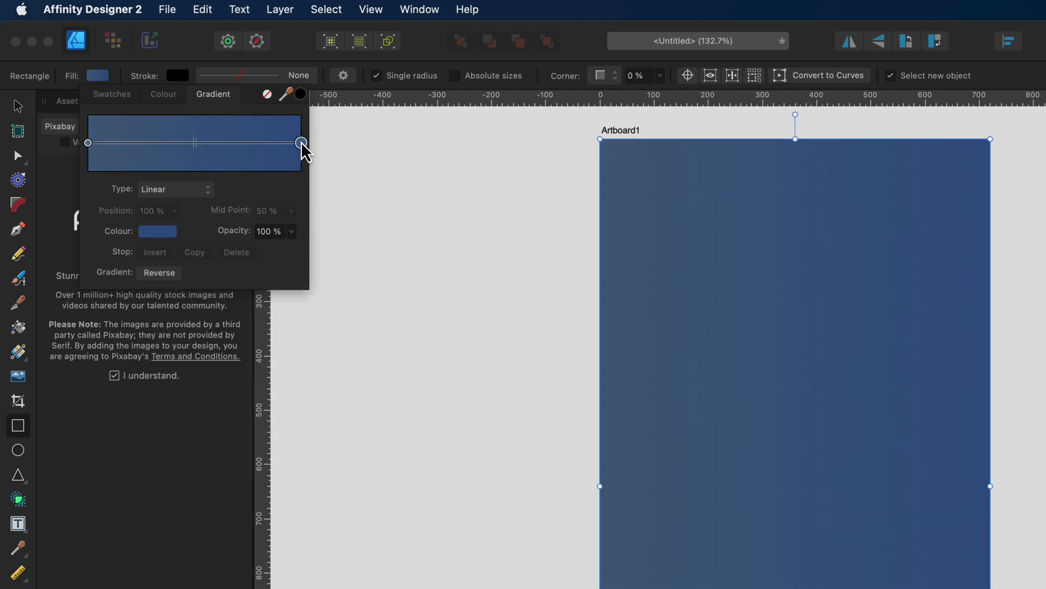
click(170, 232)
mouse_move(215, 371)
mouse_down()
mouse_move(215, 362)
mouse_move(243, 378)
mouse_move(229, 363)
mouse_up()
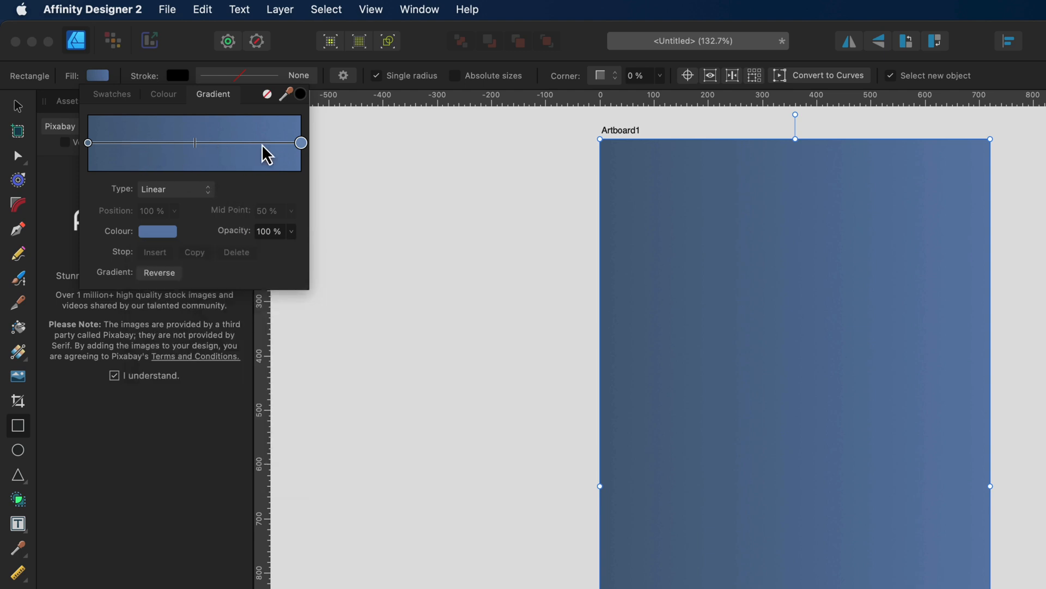
Add a gradient stop at 37% and colour it light grey-blue, A8B3C0.
click(167, 145)
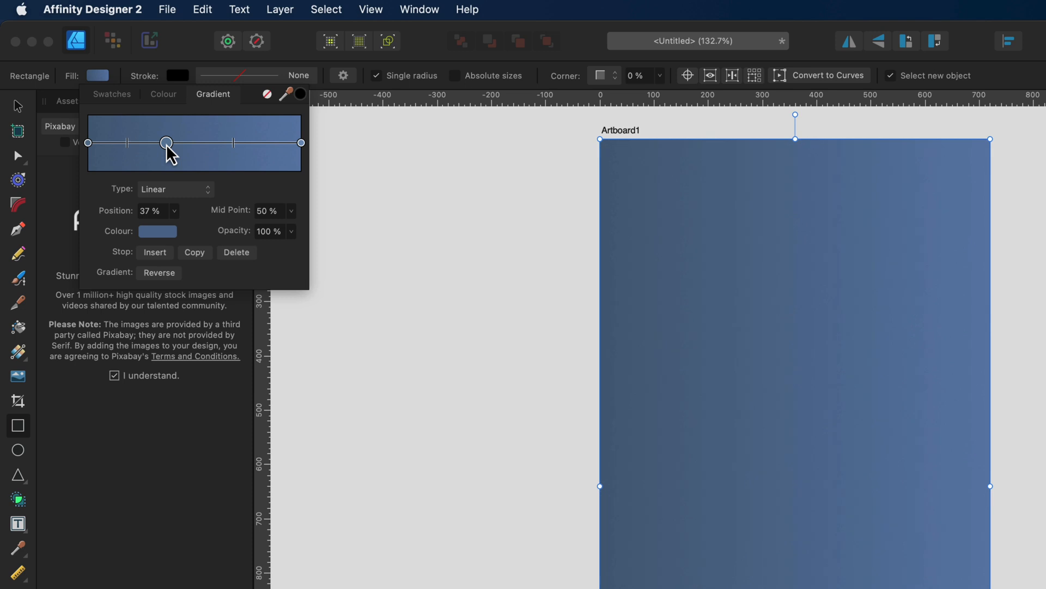
click(164, 230)
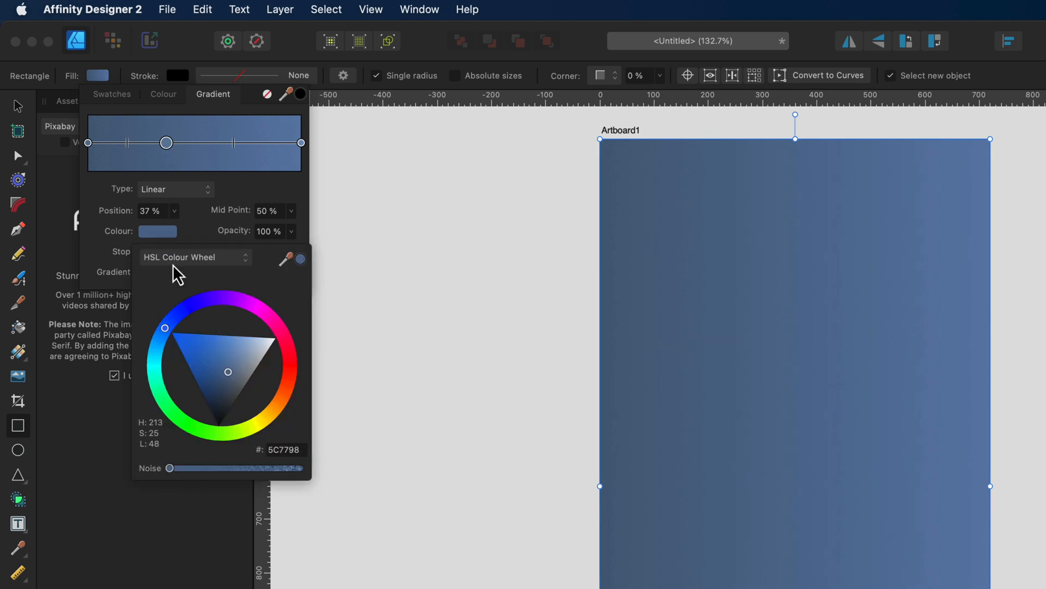
click(243, 359)
drag(243, 359, 251, 359)
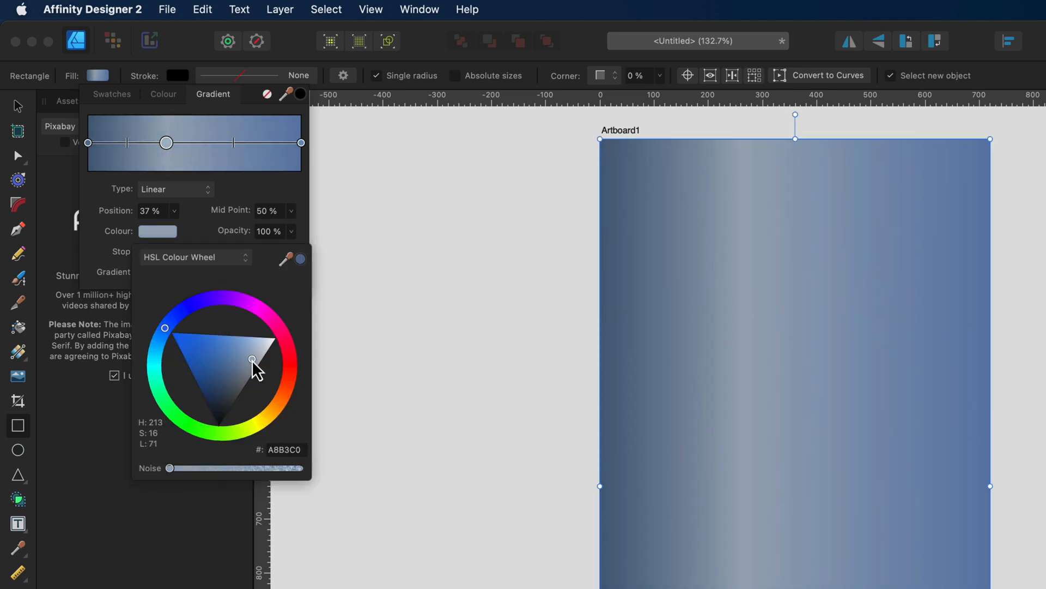
click(235, 191)
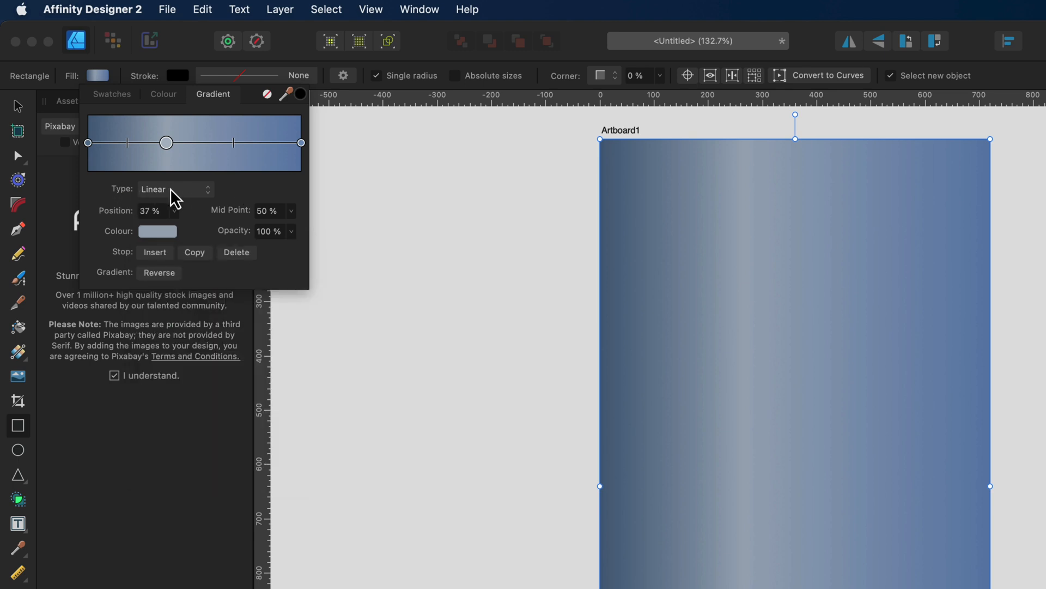
Try the Elliptical, Radial and Conical gradient types on the rectangle's fill, then return it to Linear.
click(210, 191)
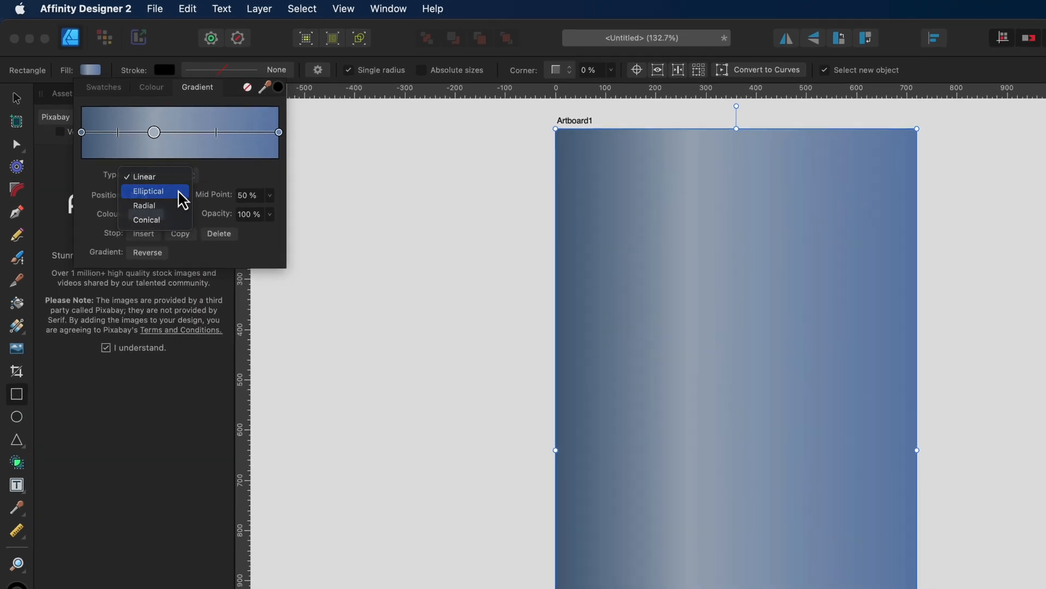
click(195, 204)
click(197, 192)
click(130, 141)
click(129, 131)
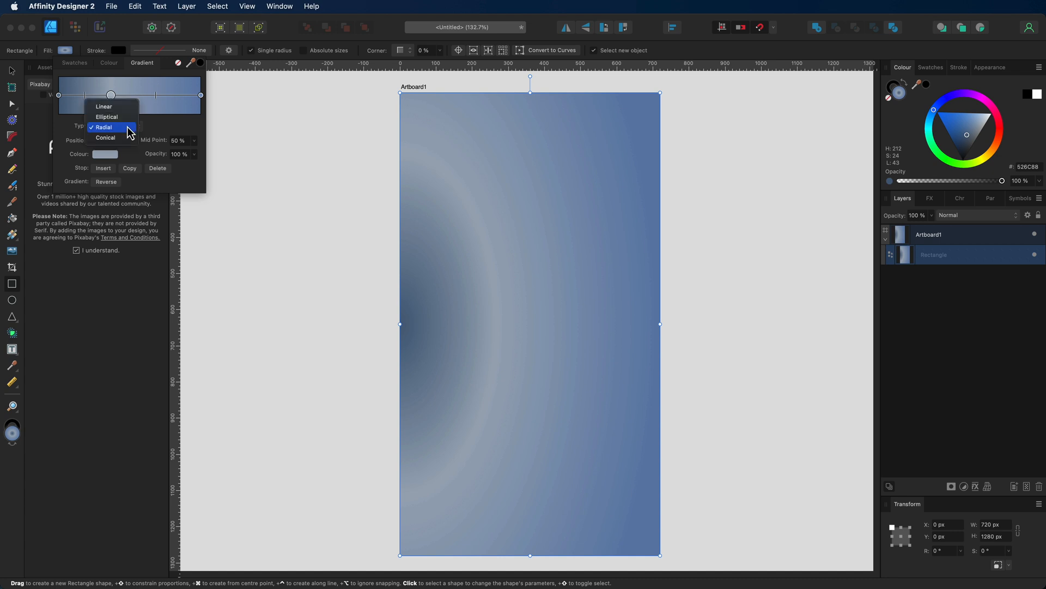
click(126, 139)
click(129, 127)
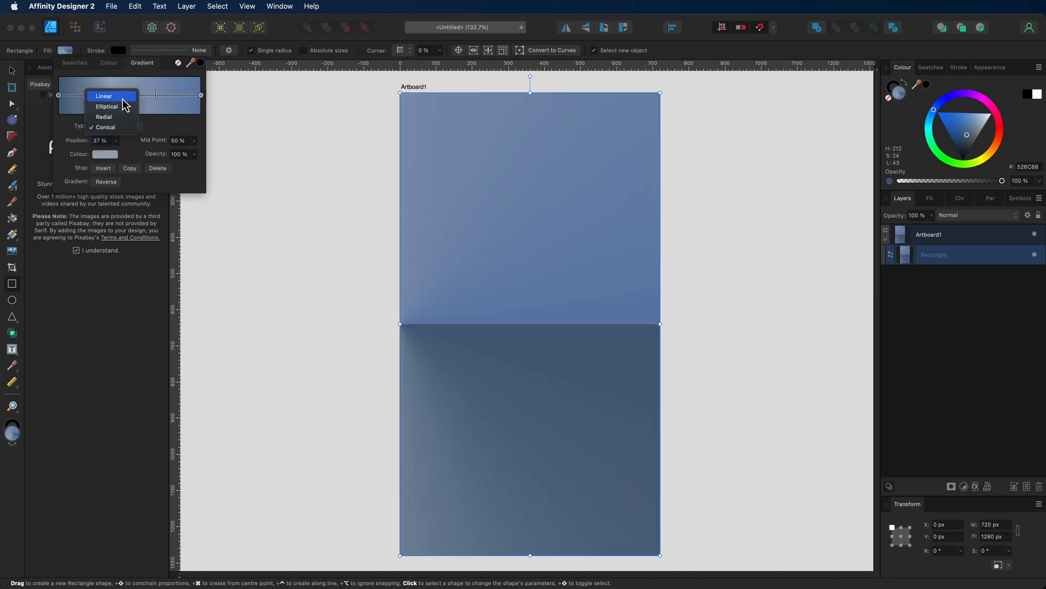
click(126, 96)
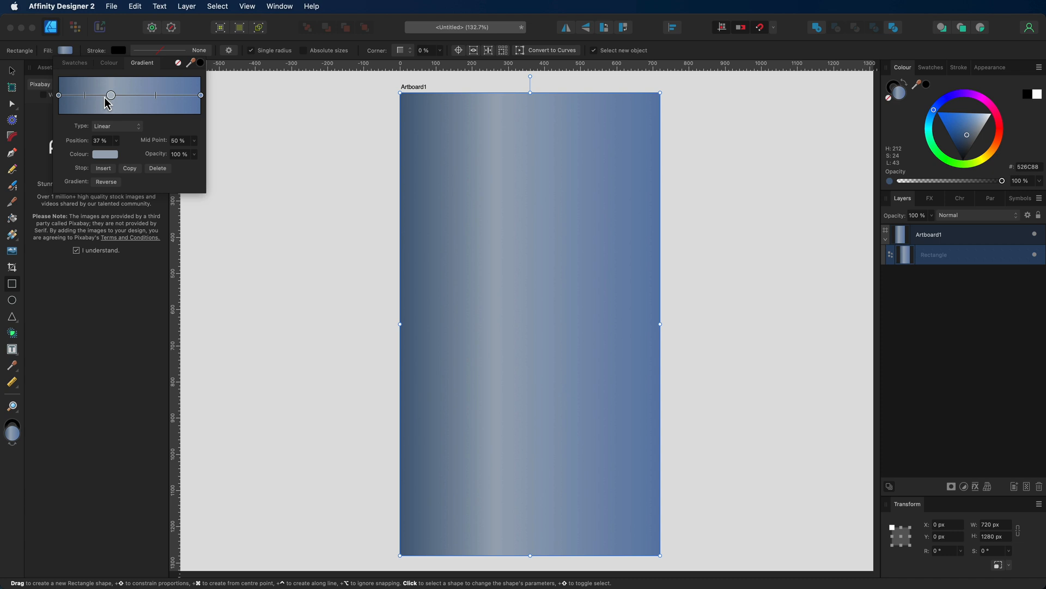
Revert the recent gradient changes, leave the background rectangle with a dark navy-to-teal Elliptical gradient, and deselect it.
key(super+z)
key(super+z)
key(super+z)
key(v)
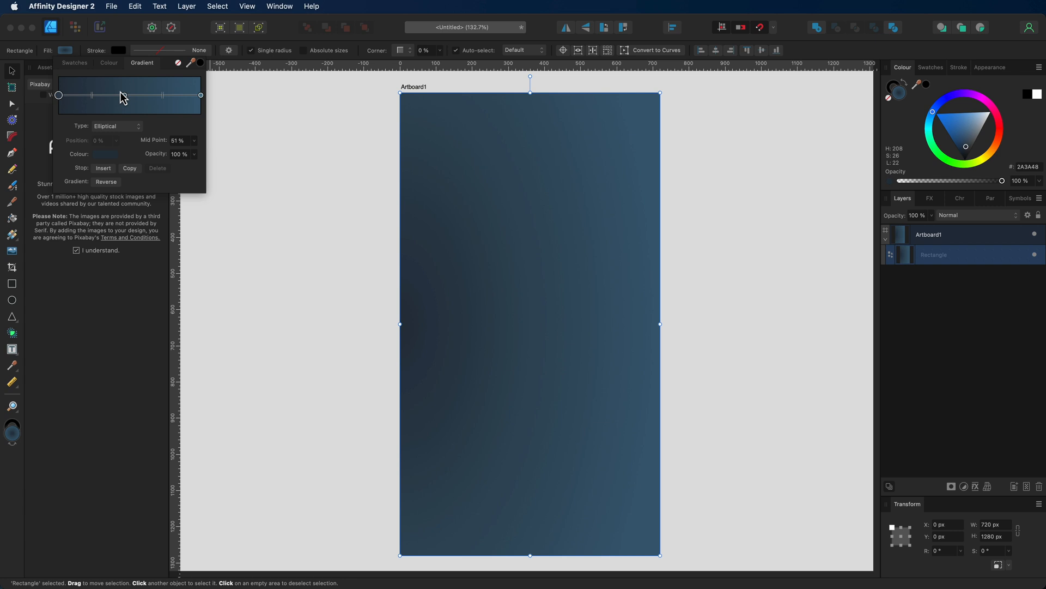
click(253, 111)
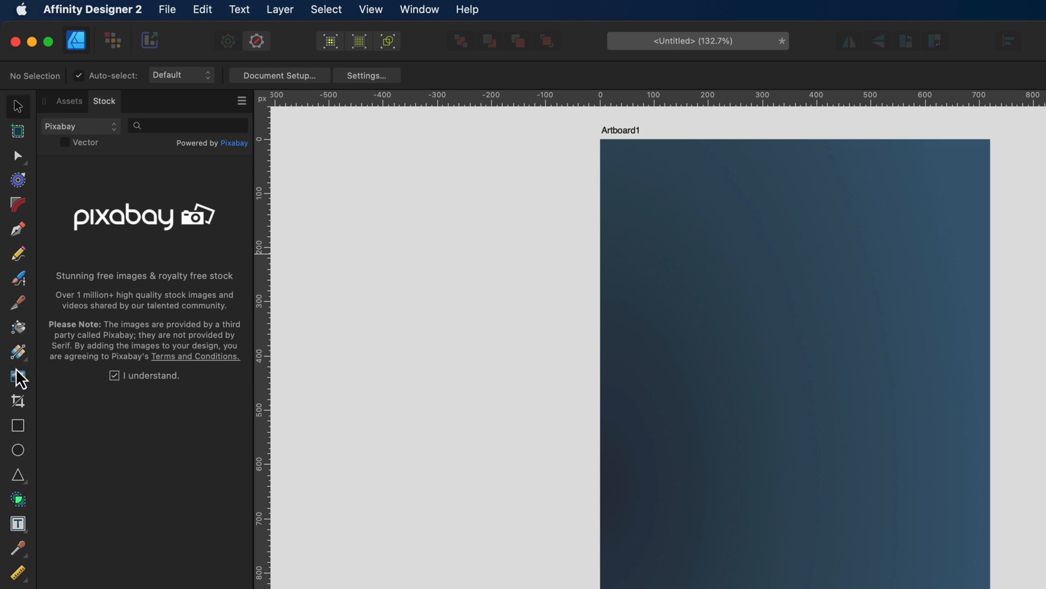
Draw a second rectangle about 860 × 278 px across the upper half of the artboard and rotate it to about -55.6°.
click(19, 431)
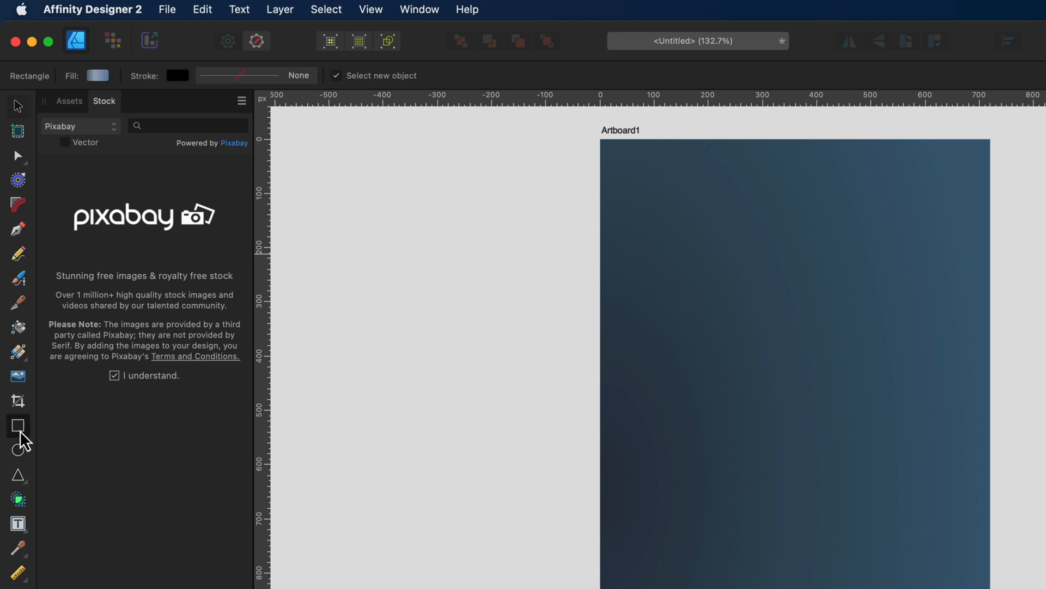
drag(558, 312, 679, 307)
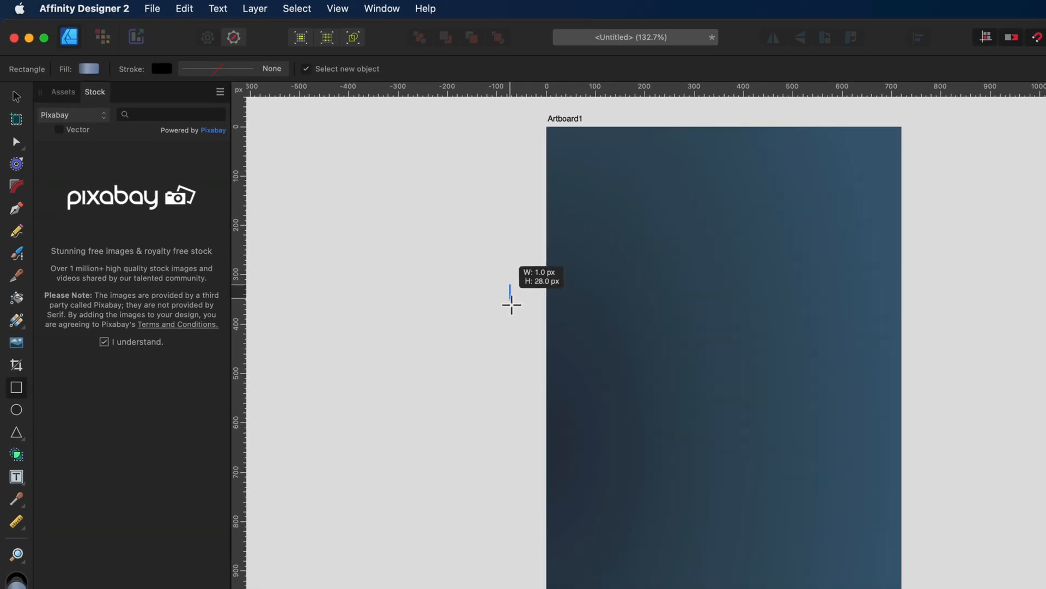
drag(682, 309, 685, 309)
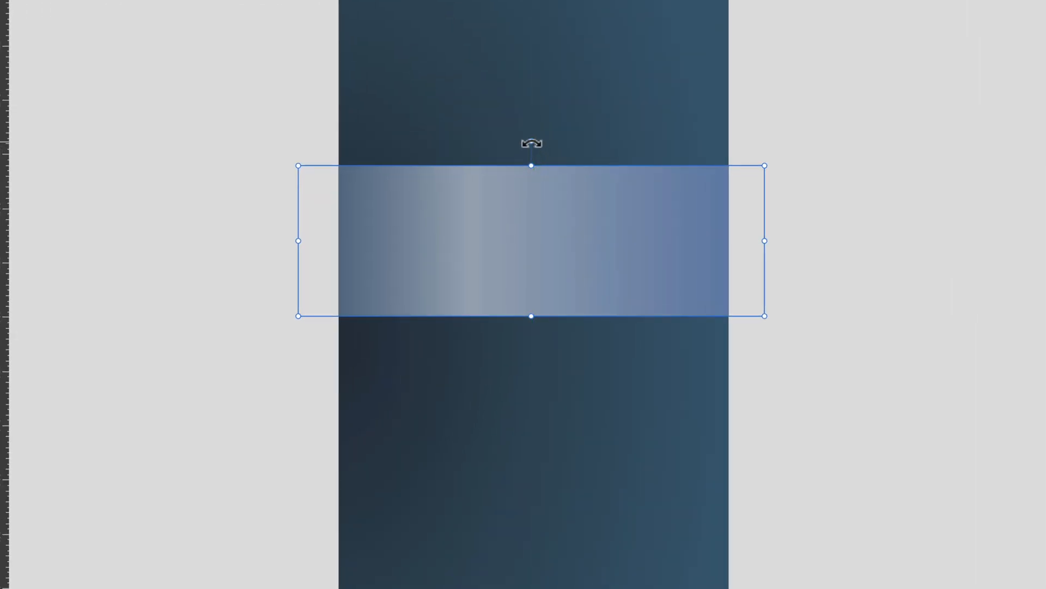
drag(531, 143, 567, 232)
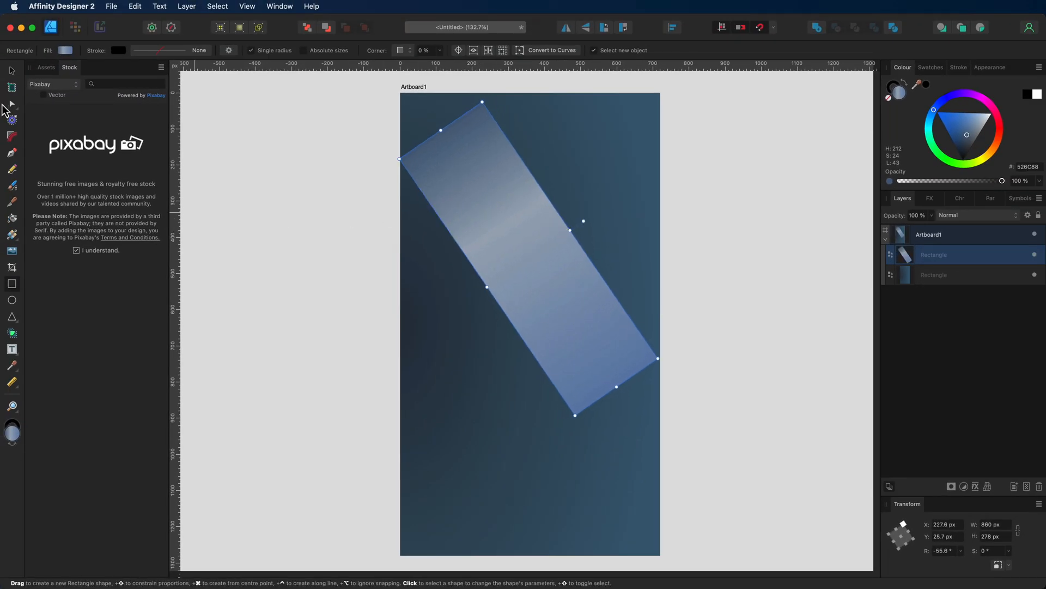
Stretch the tilted rectangle into a diagonal band of about 1312 × 315 px running from the artboard's upper-left corner at about -49.4°.
click(11, 71)
drag(508, 248, 479, 198)
drag(552, 175, 551, 165)
drag(482, 178, 478, 174)
drag(599, 326, 705, 451)
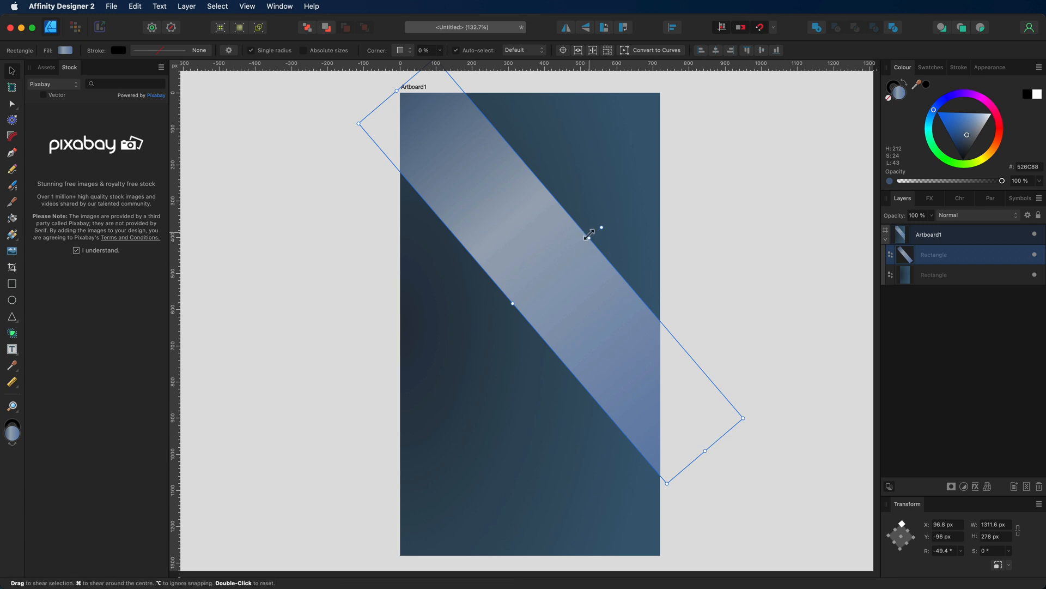
drag(599, 227, 561, 232)
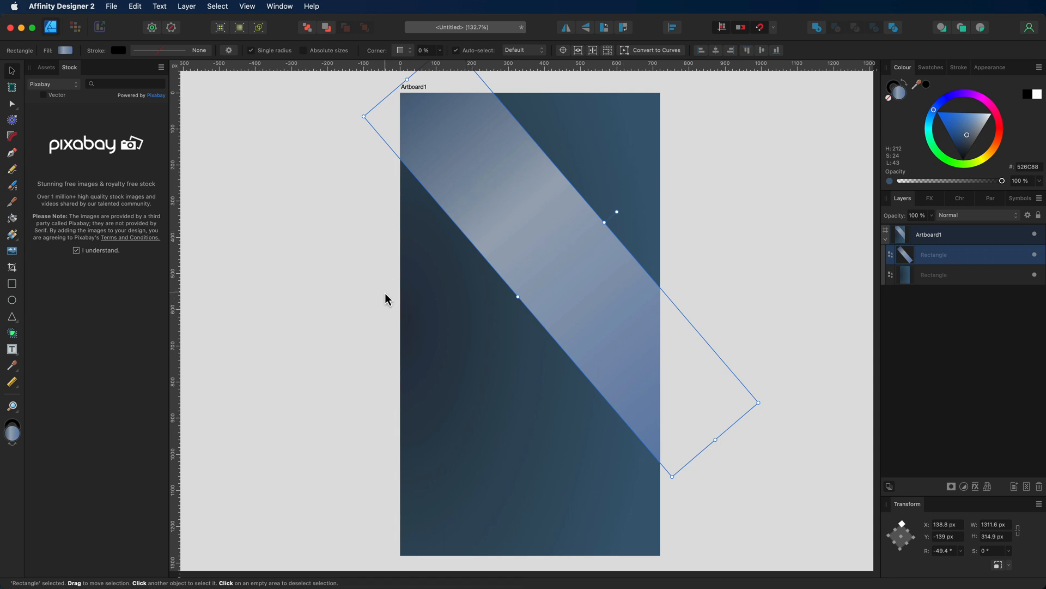
Recolour the diagonal band with a two-stop linear gradient in dark blues and deselect it.
click(65, 50)
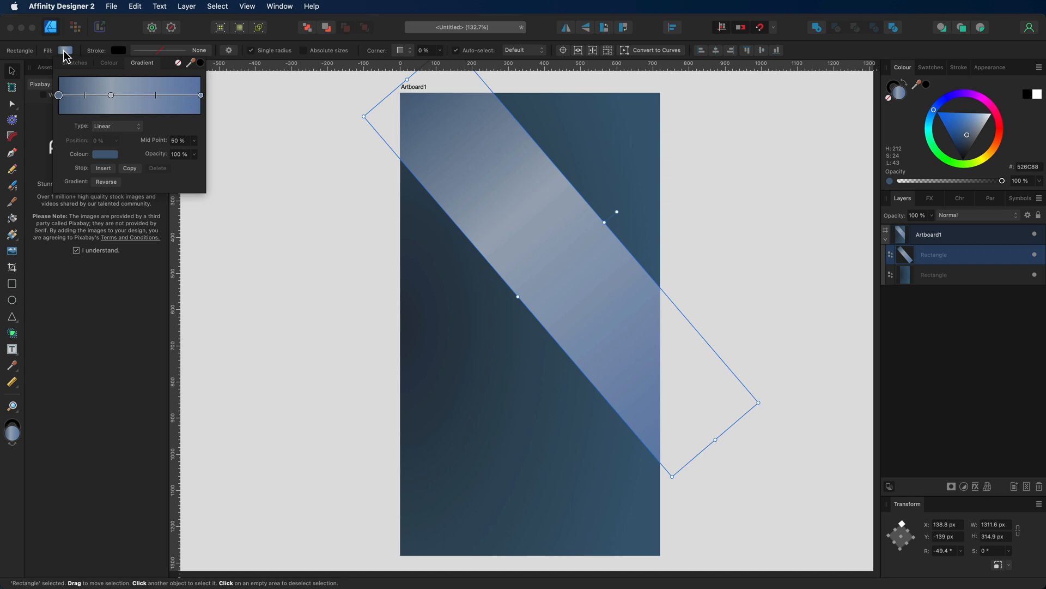
click(110, 96)
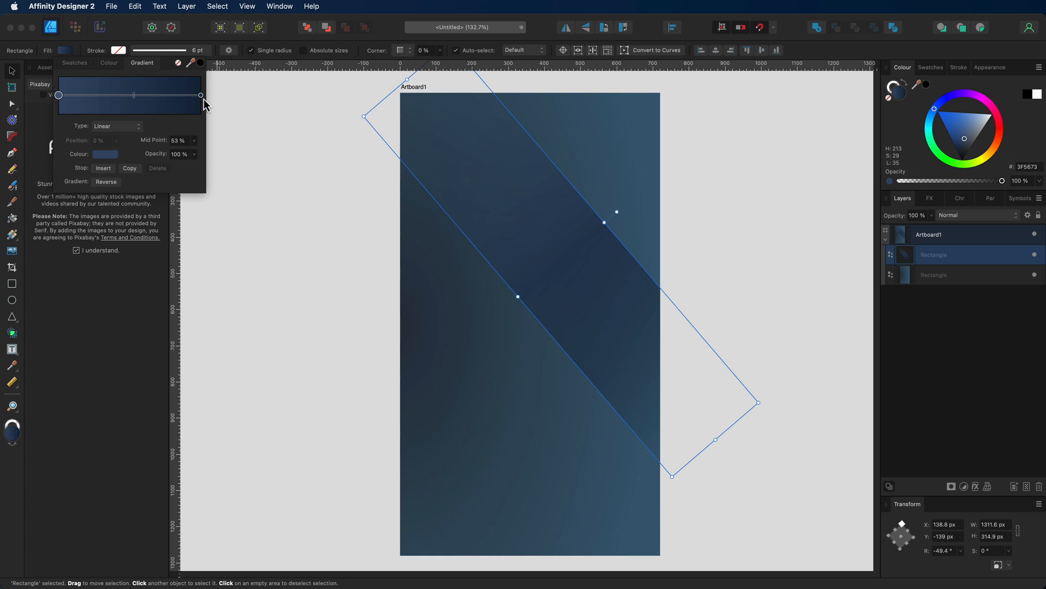
click(65, 50)
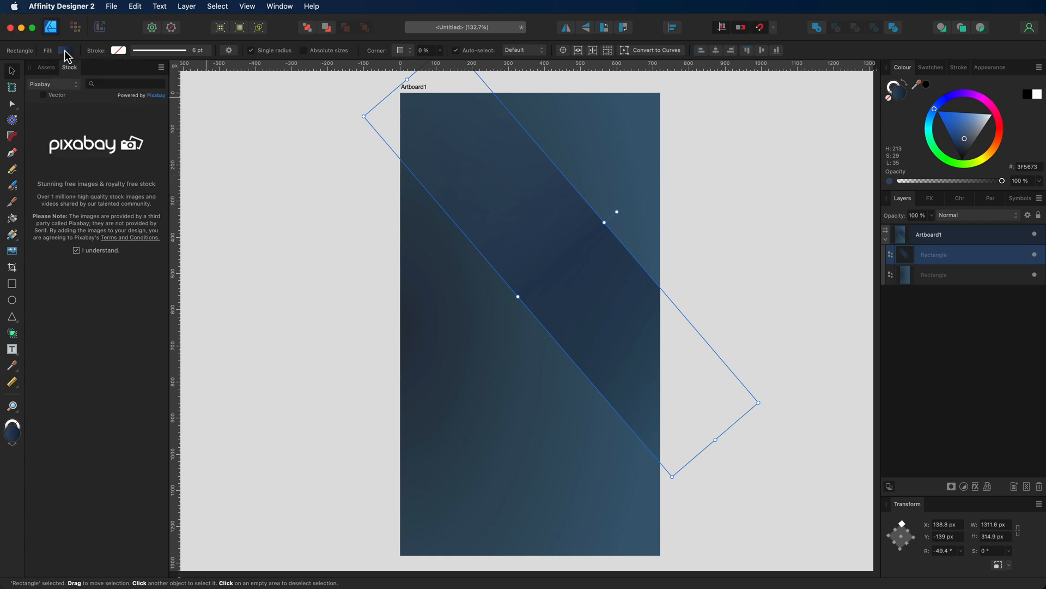
click(280, 130)
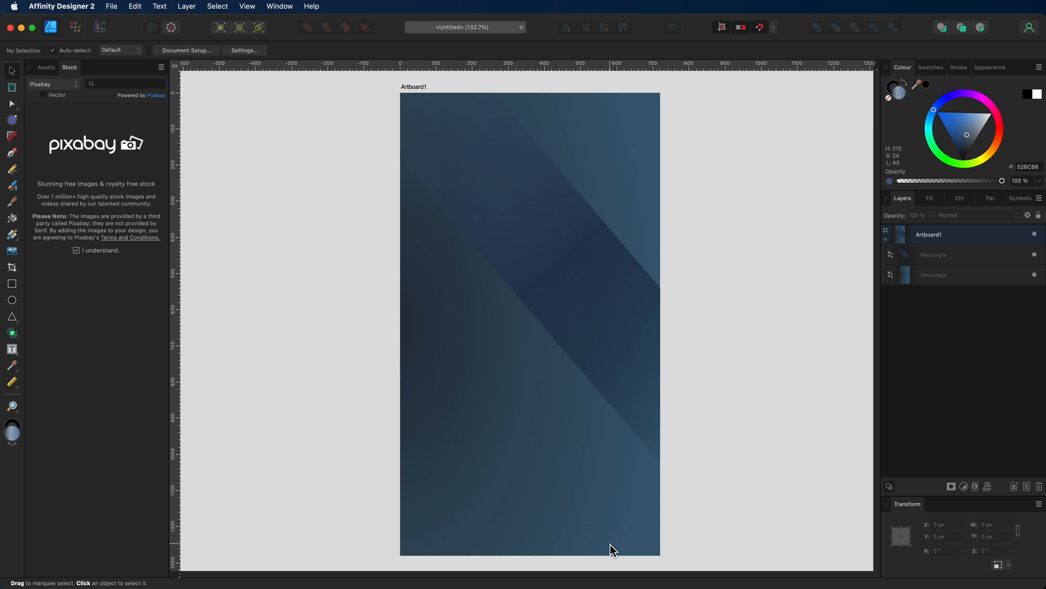
Duplicate the diagonal band and rotate the copy to about 40.2°, placing it across the original from the artboard's left edge.
click(531, 250)
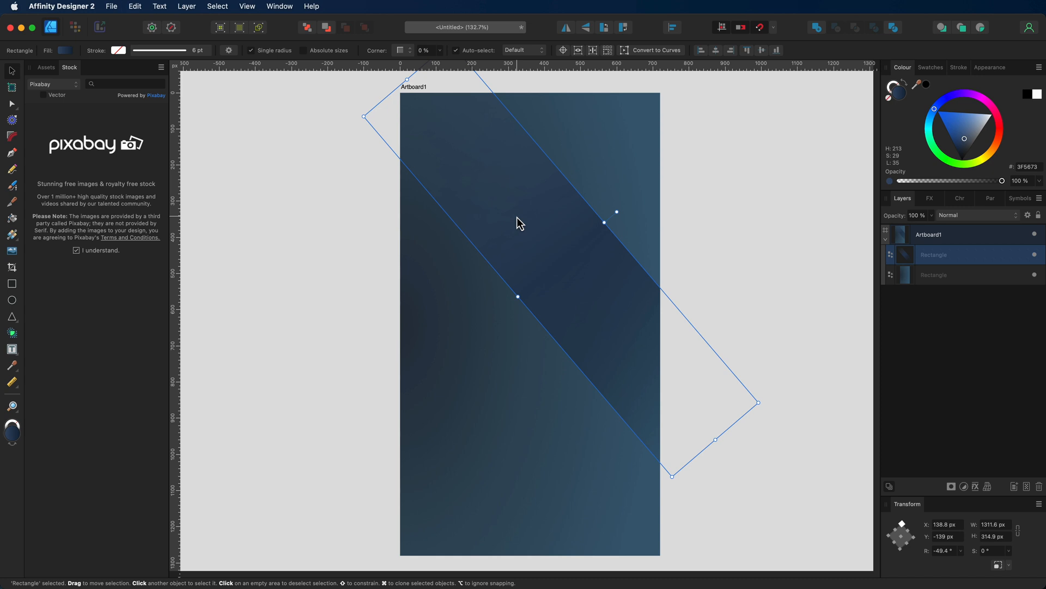
key(super+j)
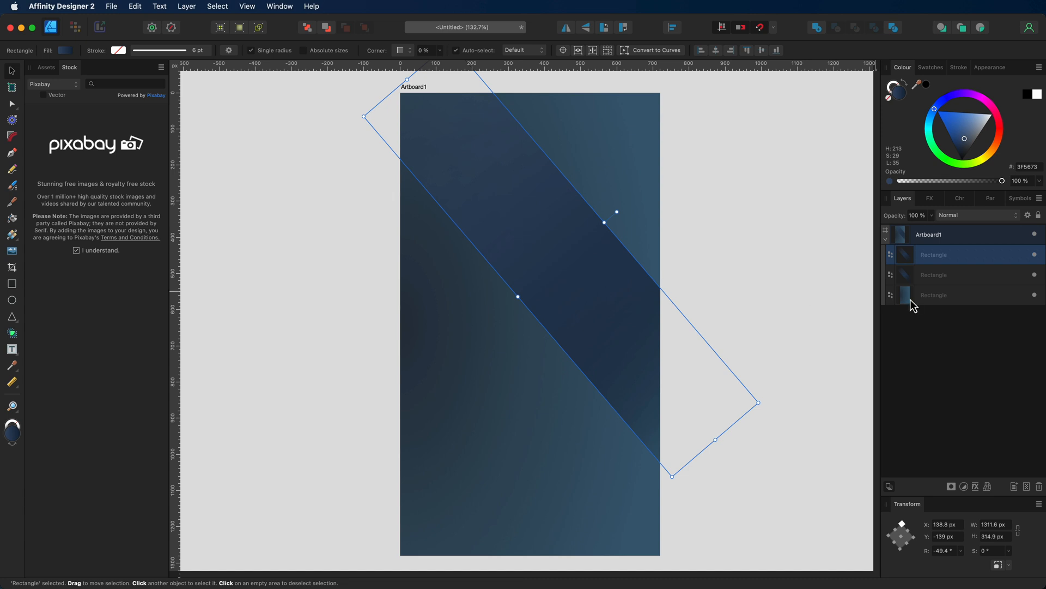
click(926, 276)
click(926, 260)
drag(615, 213, 491, 174)
drag(616, 159, 499, 285)
drag(382, 330, 381, 329)
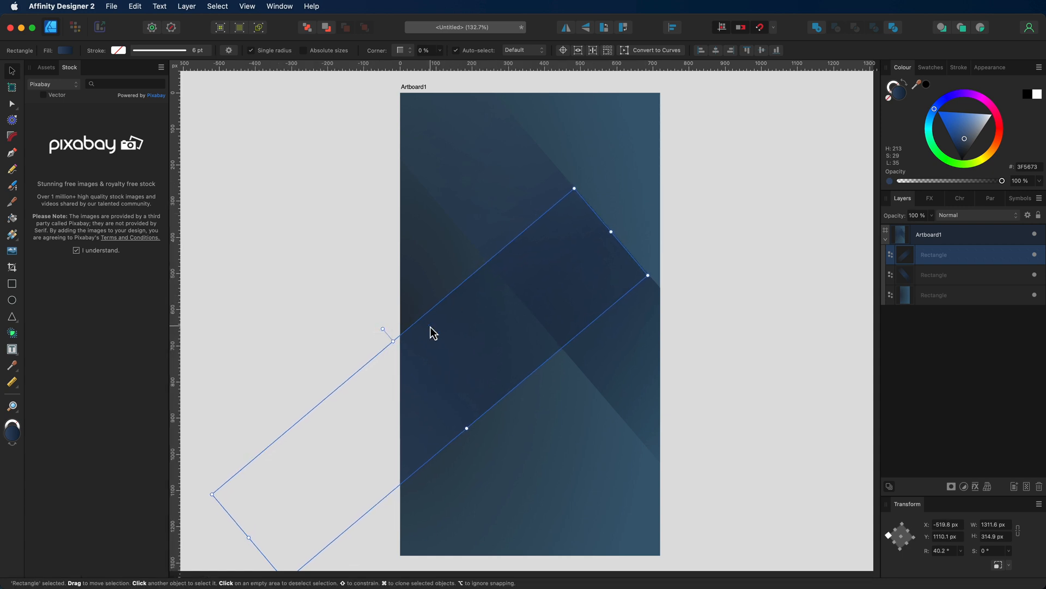
Reduce the copied band to about 931 × 258 px and adjust its rotation to about 40.6°.
drag(467, 428, 456, 414)
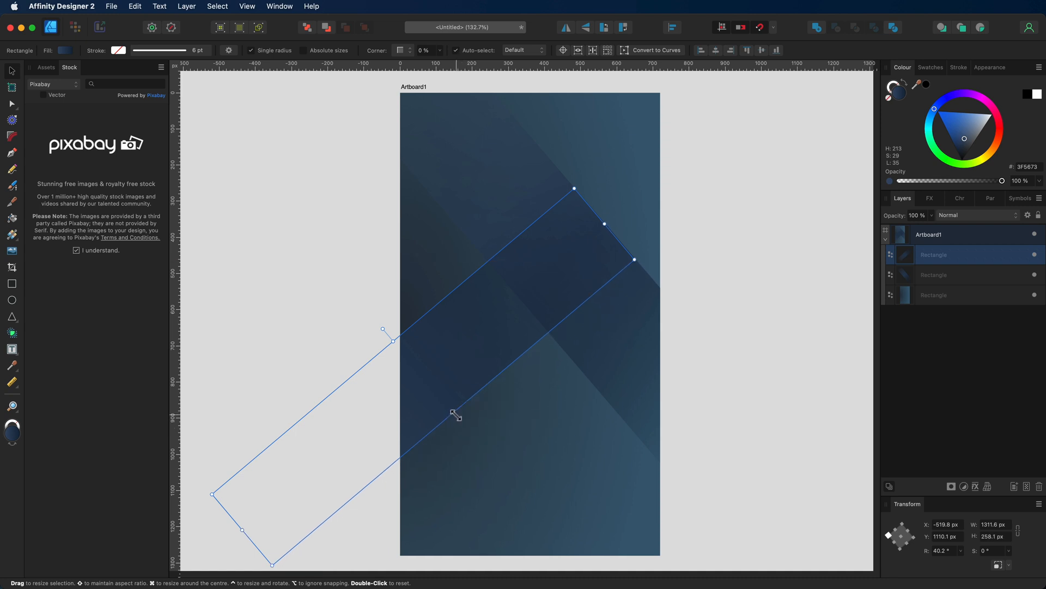
drag(242, 529, 348, 441)
drag(437, 284, 436, 284)
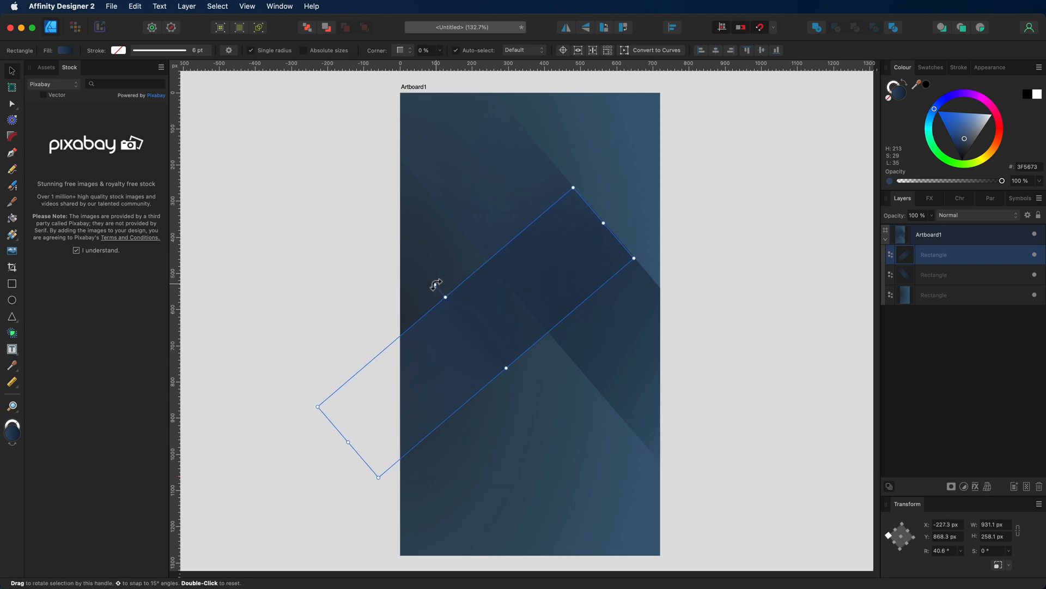
Move both diagonal bands together straight up by about 130 px, keeping their horizontal placement, and deselect them.
click(732, 224)
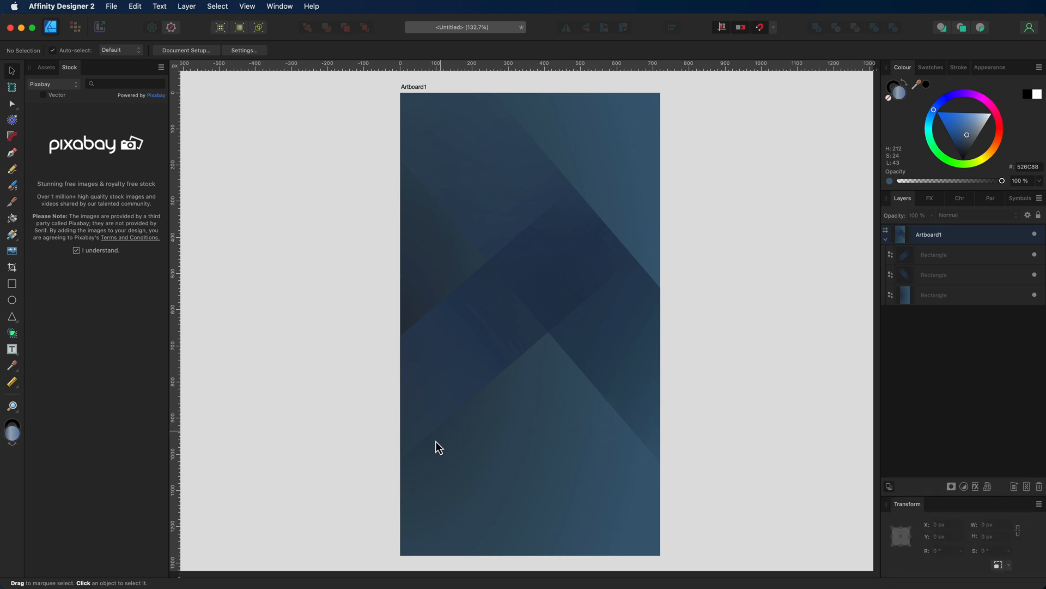
click(957, 257)
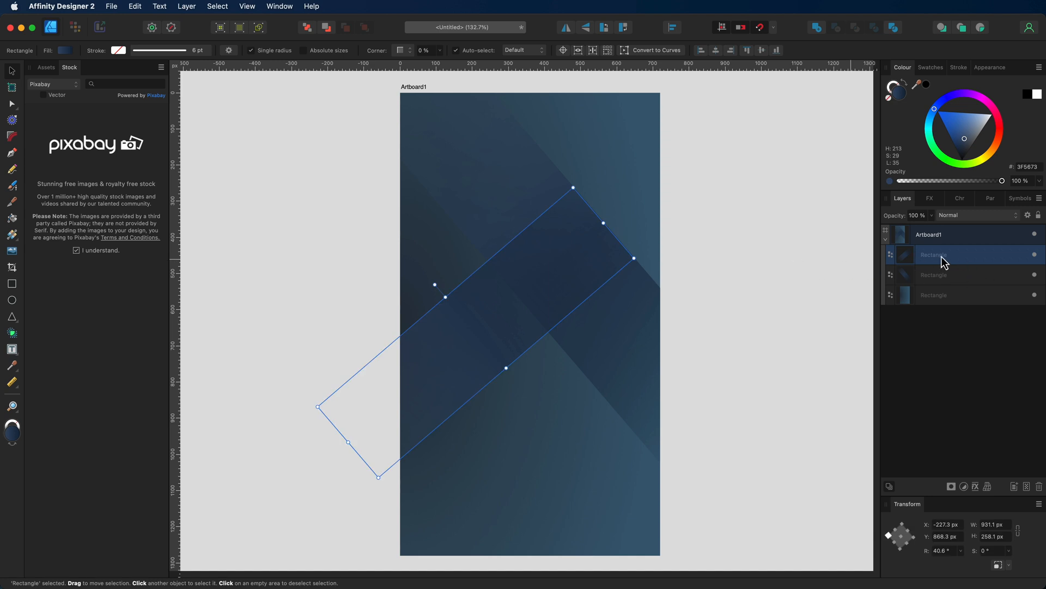
shift+click(941, 274)
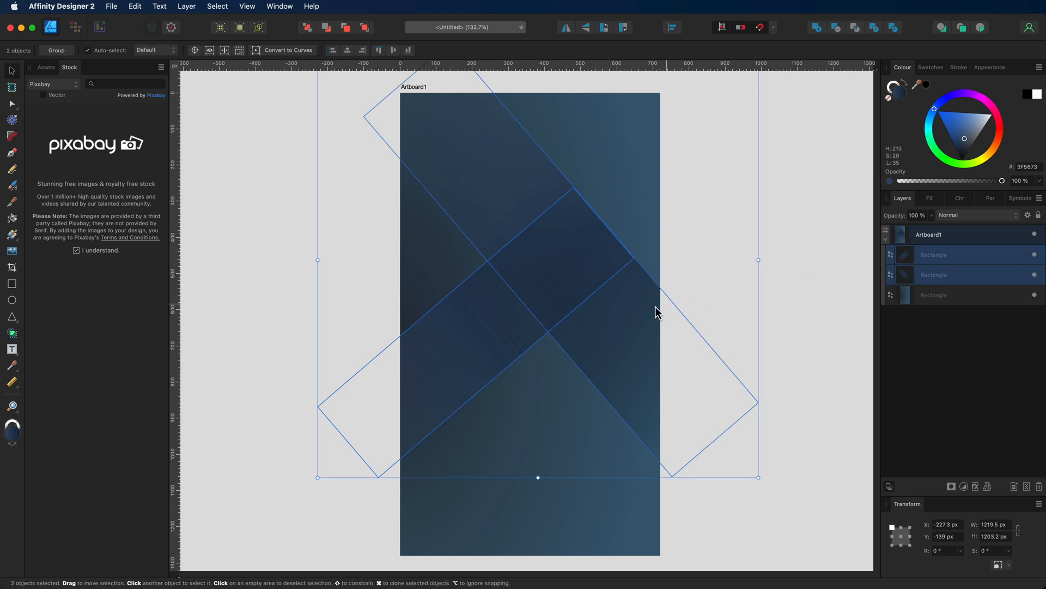
drag(637, 313, 635, 262)
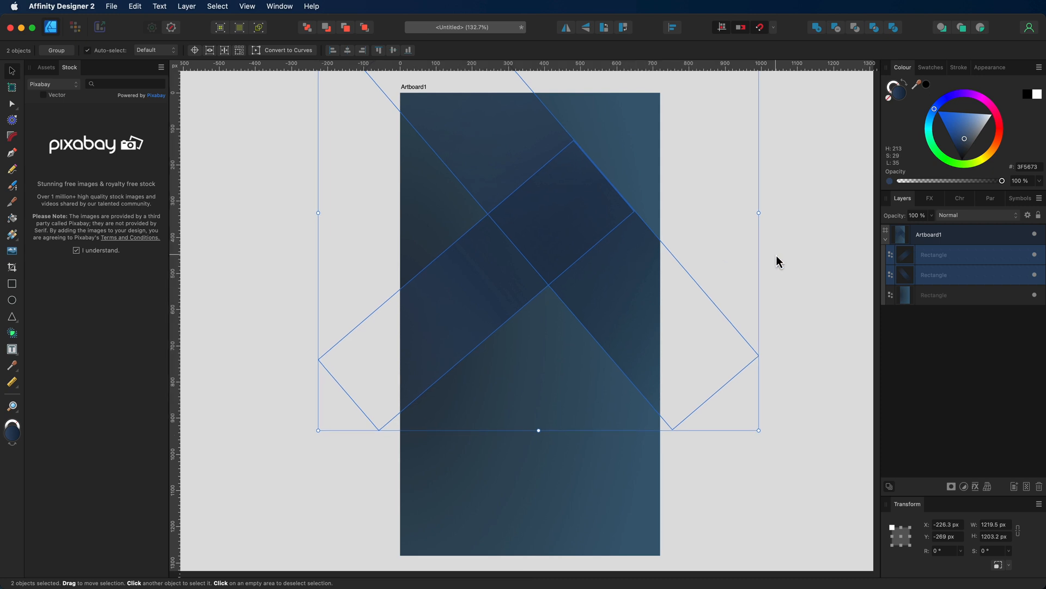
click(796, 257)
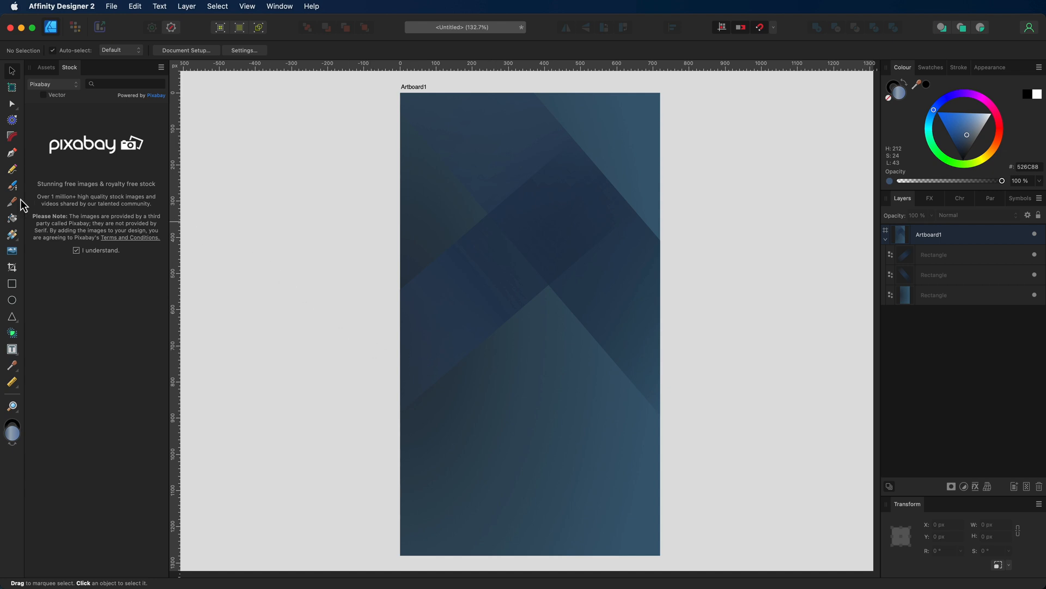
Draw a 720 × 720 px circle and centre it on the artboard's lower-right corner so only a quarter overlaps the artboard.
click(12, 301)
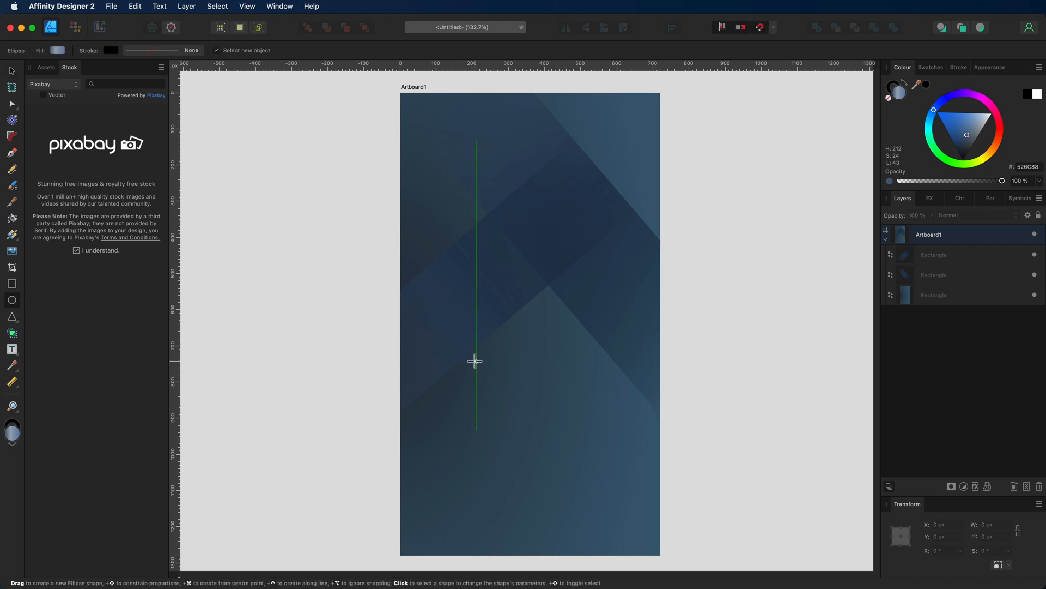
drag(475, 360, 615, 540)
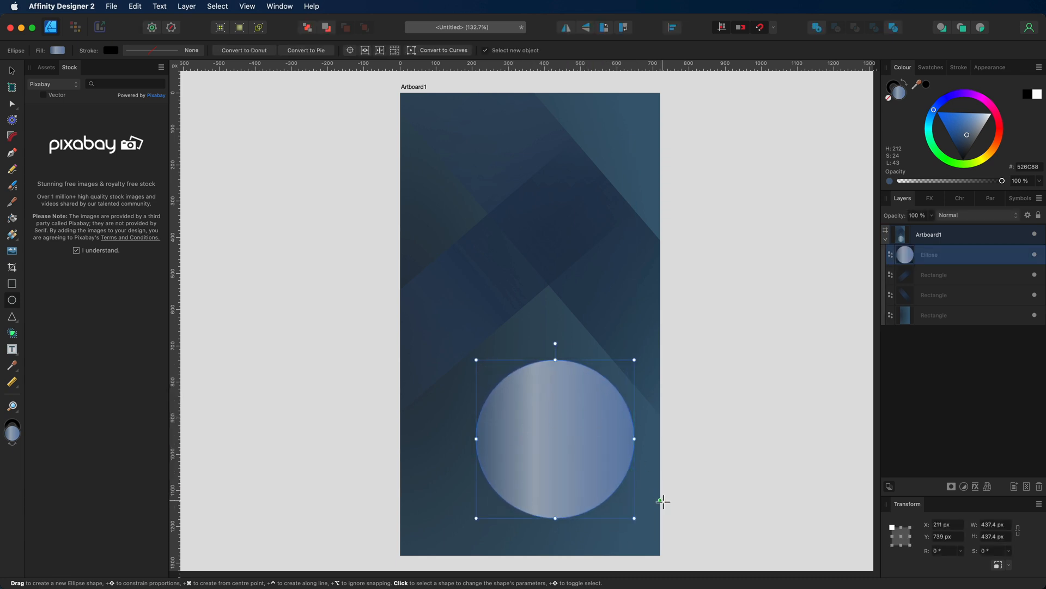
drag(634, 517, 719, 526)
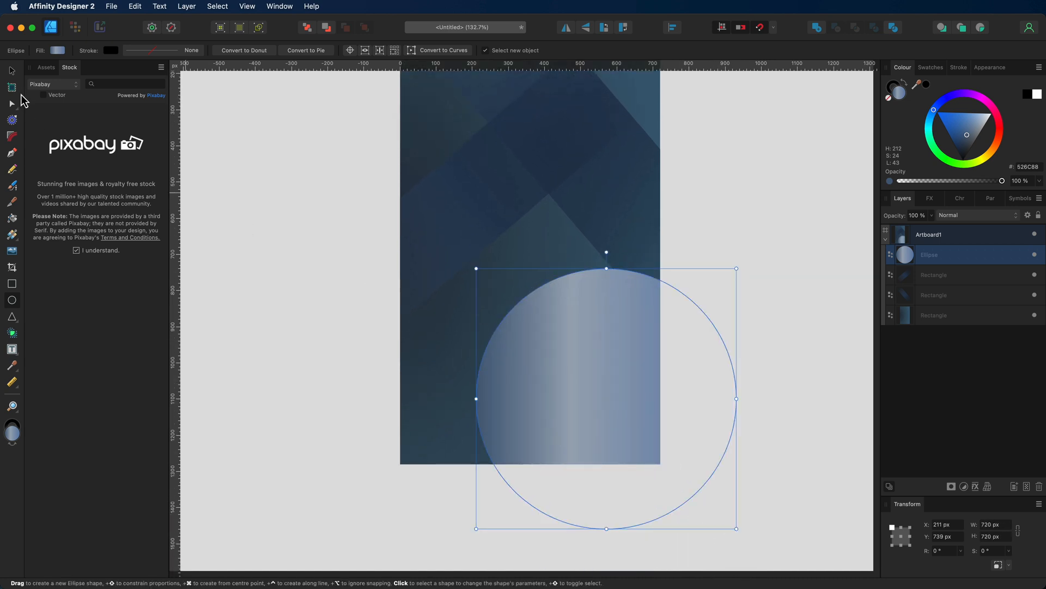
click(12, 70)
drag(636, 312, 674, 372)
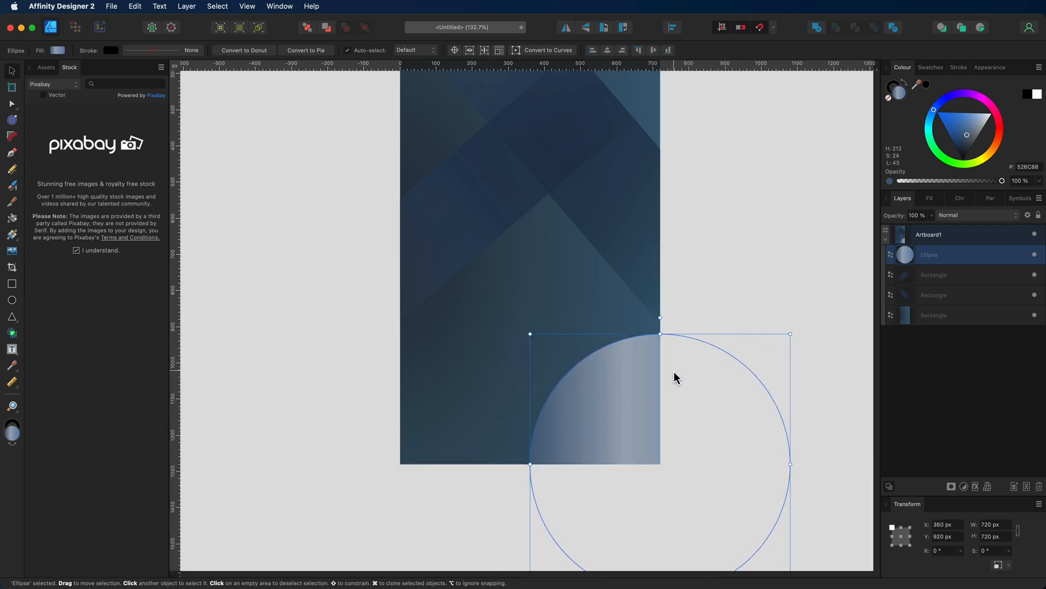
scroll(674, 372, up, 3)
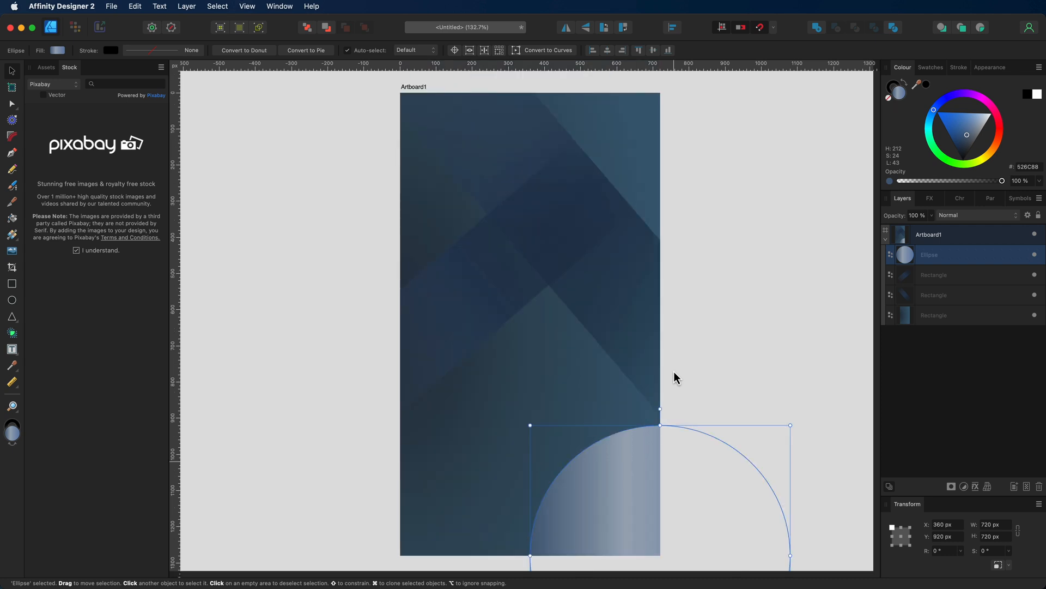
click(241, 303)
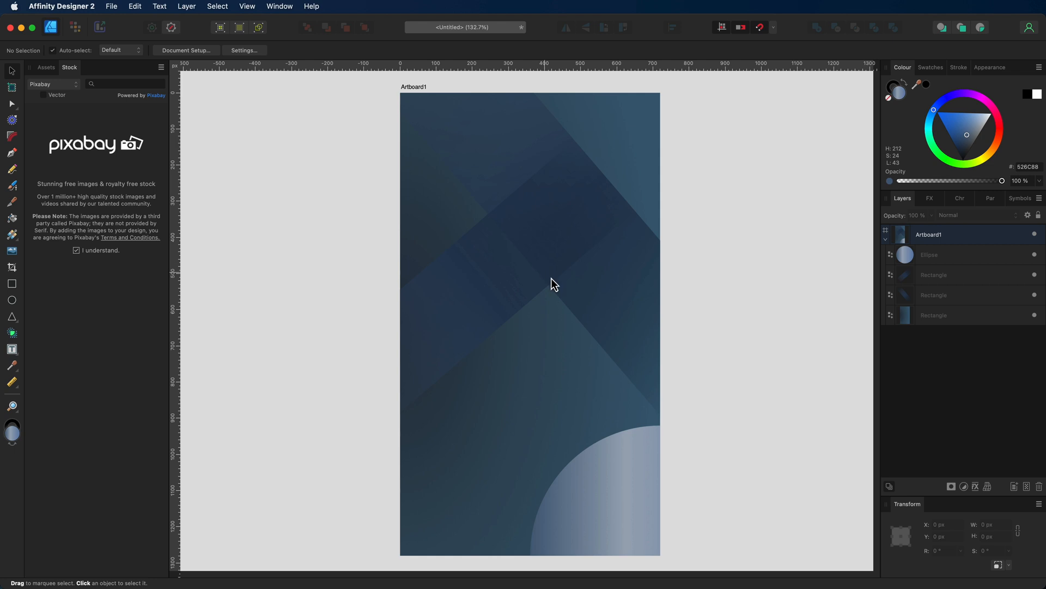
Copy the shorter diagonal band's style onto the corner circle so it gets the same dark blue gradient, and deselect.
click(928, 278)
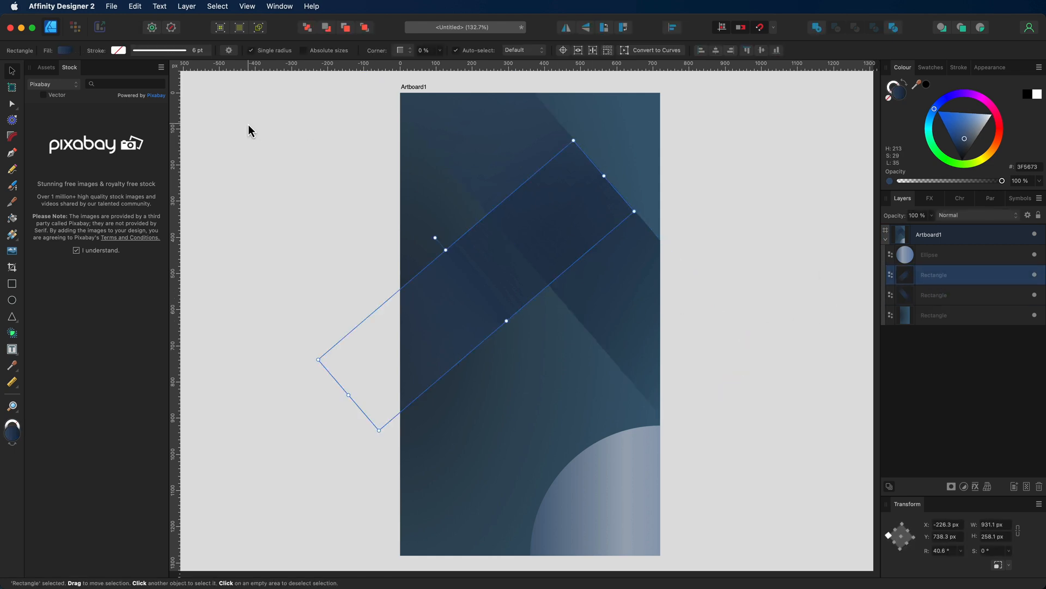
click(136, 7)
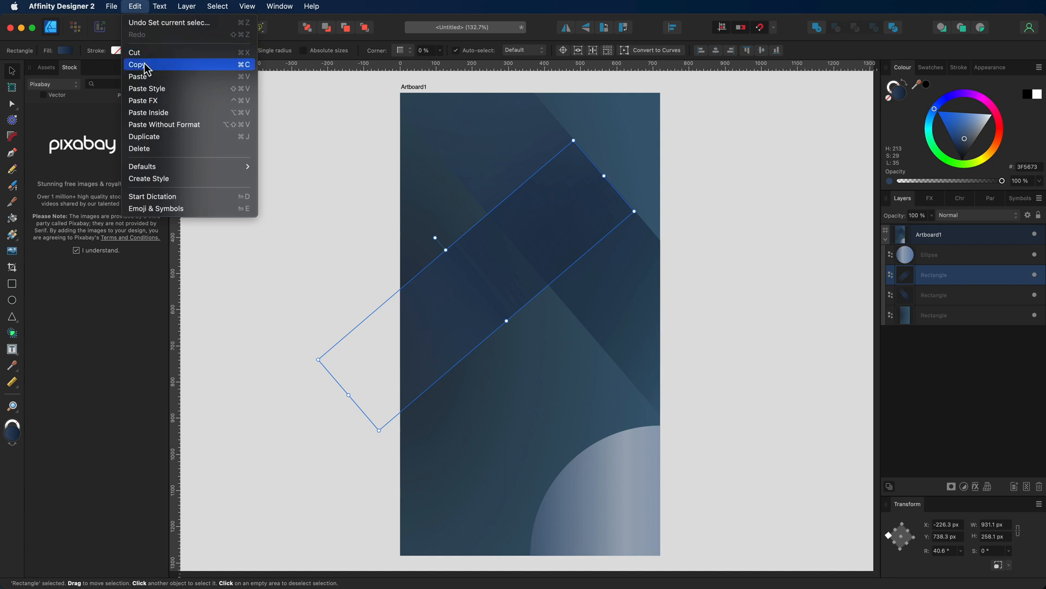
click(137, 64)
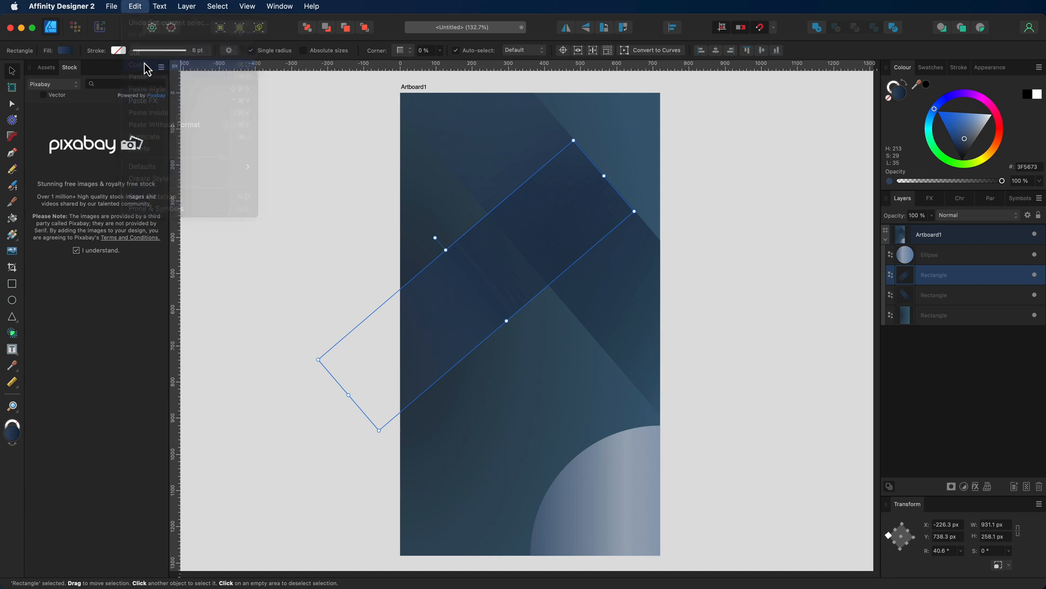
click(600, 496)
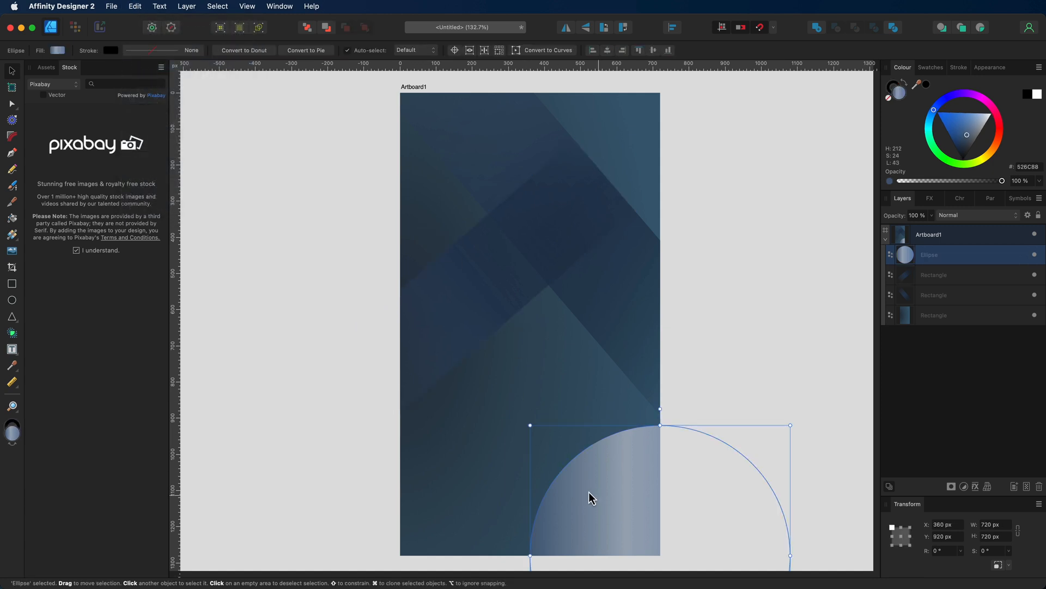
click(135, 6)
click(166, 92)
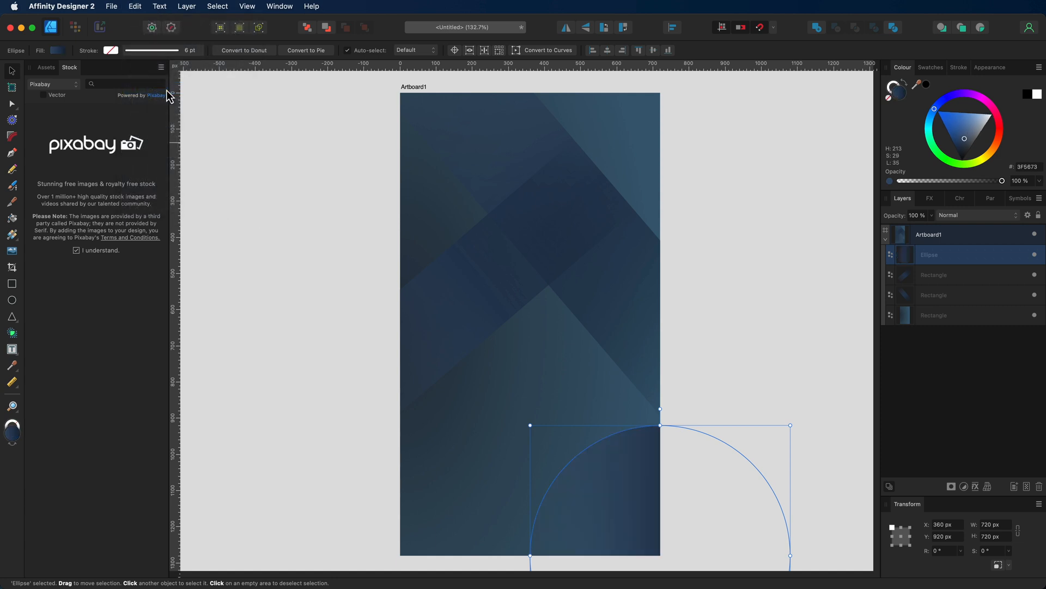
click(290, 129)
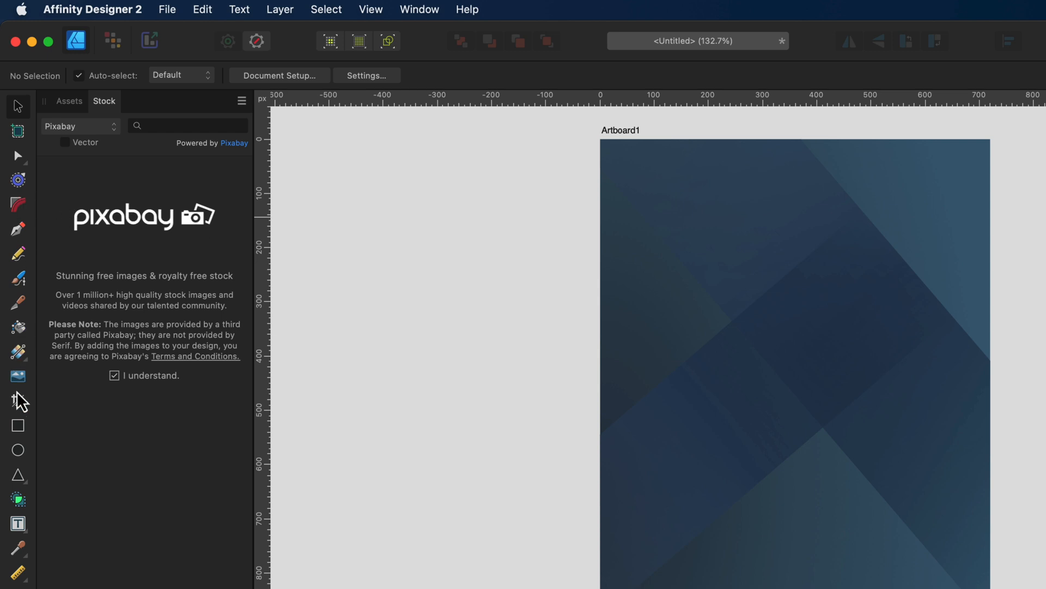
Draw a rounded rectangle of about 280 × 280 px and centre it horizontally in the upper part of the artboard.
click(23, 483)
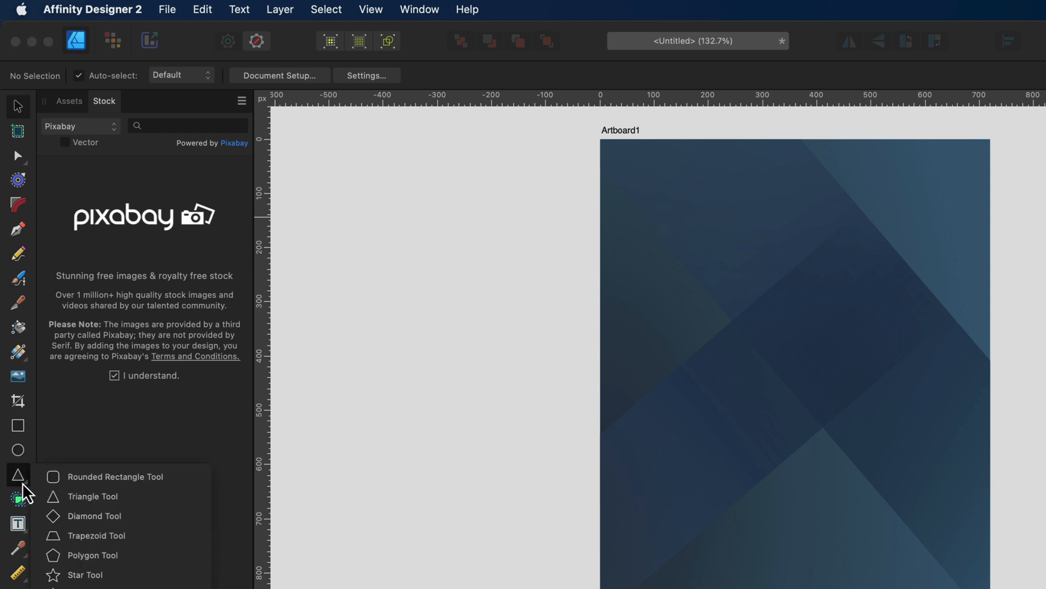
click(104, 478)
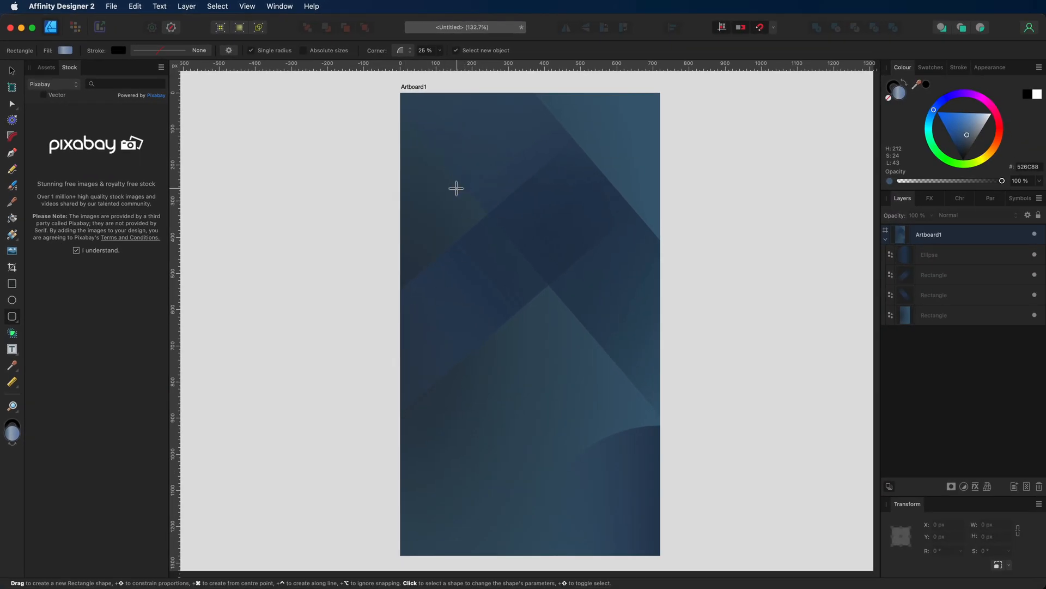
drag(467, 177, 536, 310)
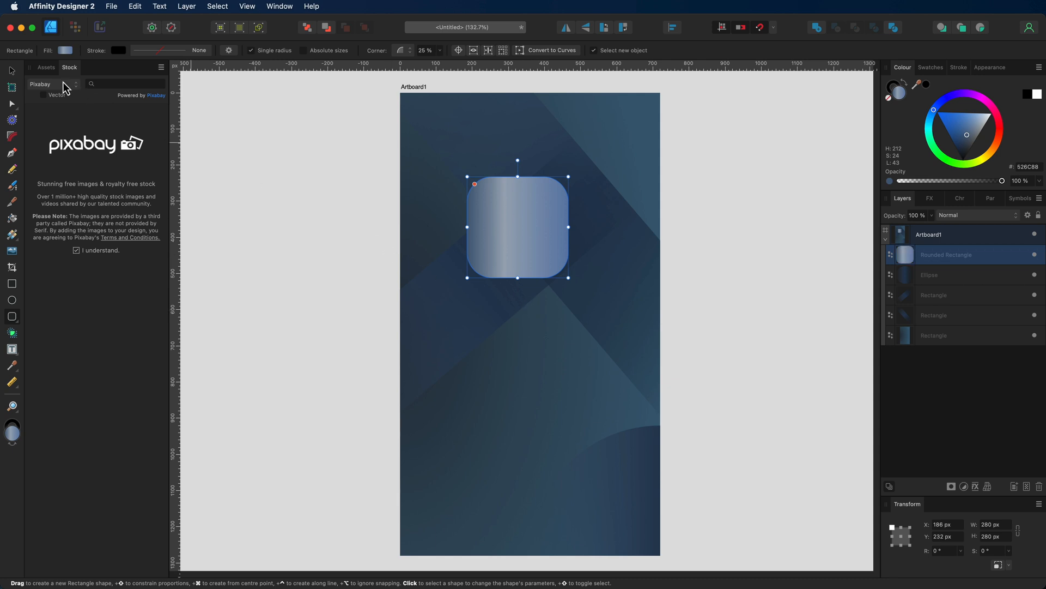
click(12, 72)
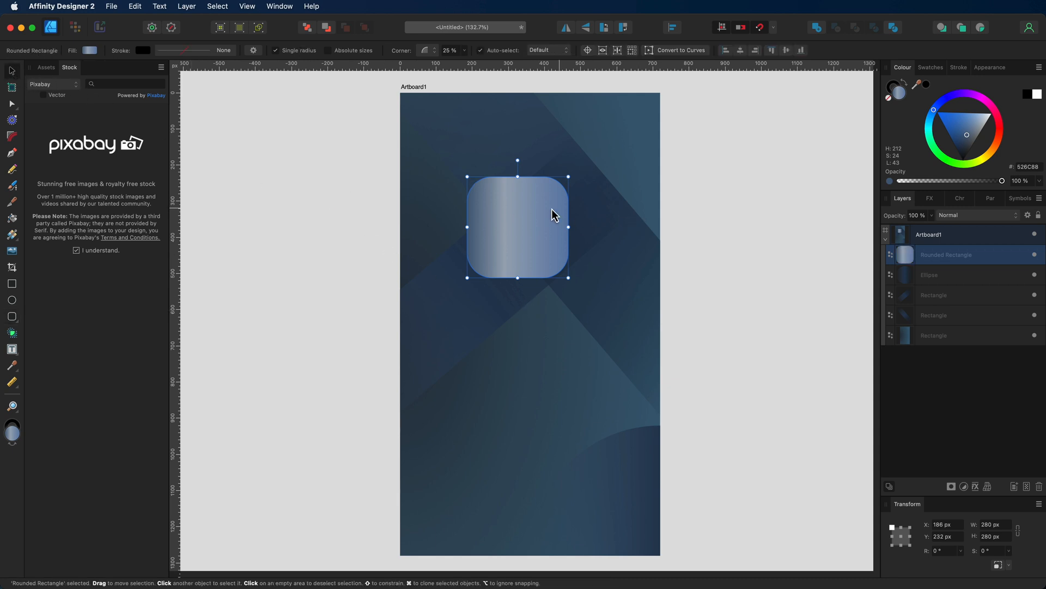
drag(531, 208, 546, 172)
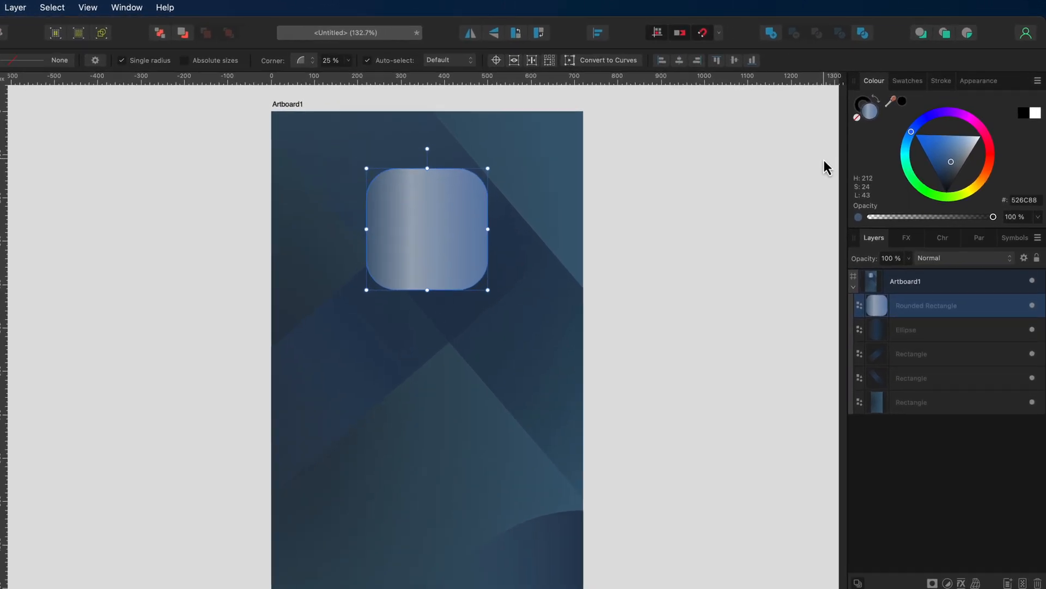
Give the rounded rectangle a solid white (FFFFFF) outline with a width of 5 pt.
click(863, 100)
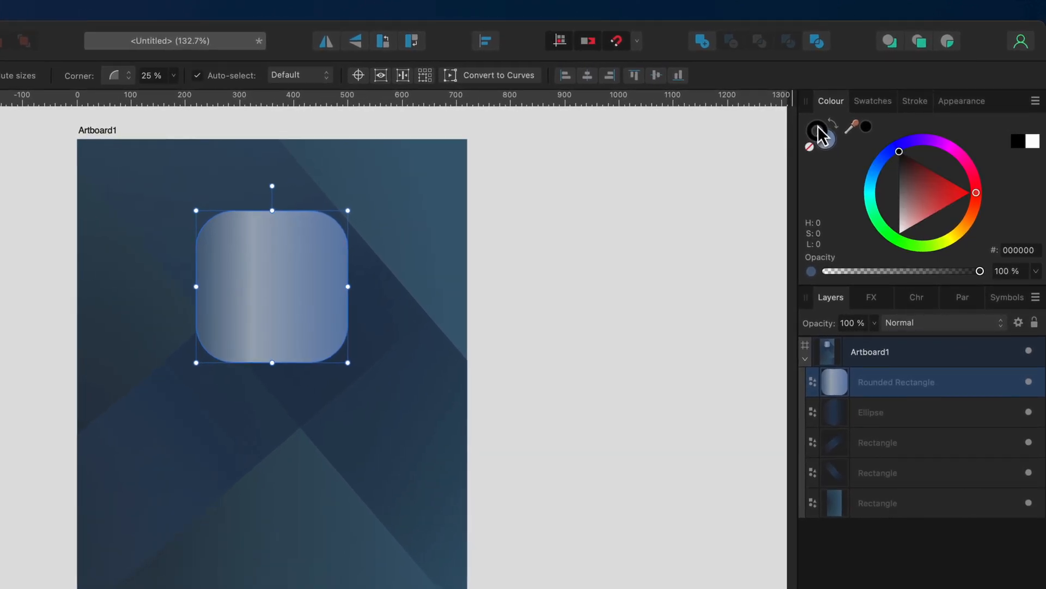
mouse_move(900, 156)
mouse_down()
mouse_move(891, 249)
mouse_move(899, 236)
mouse_up()
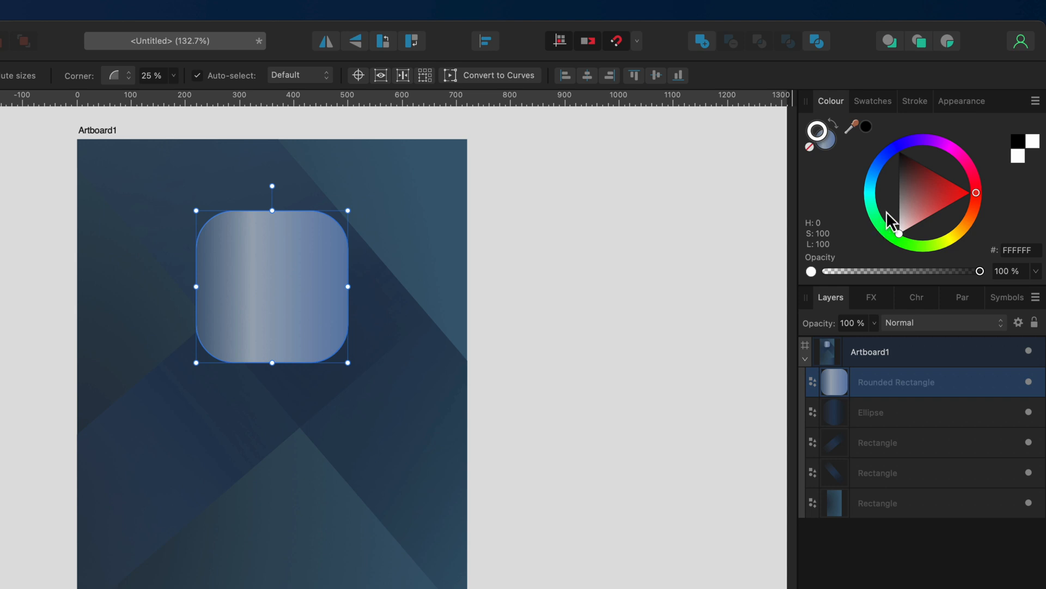
click(913, 101)
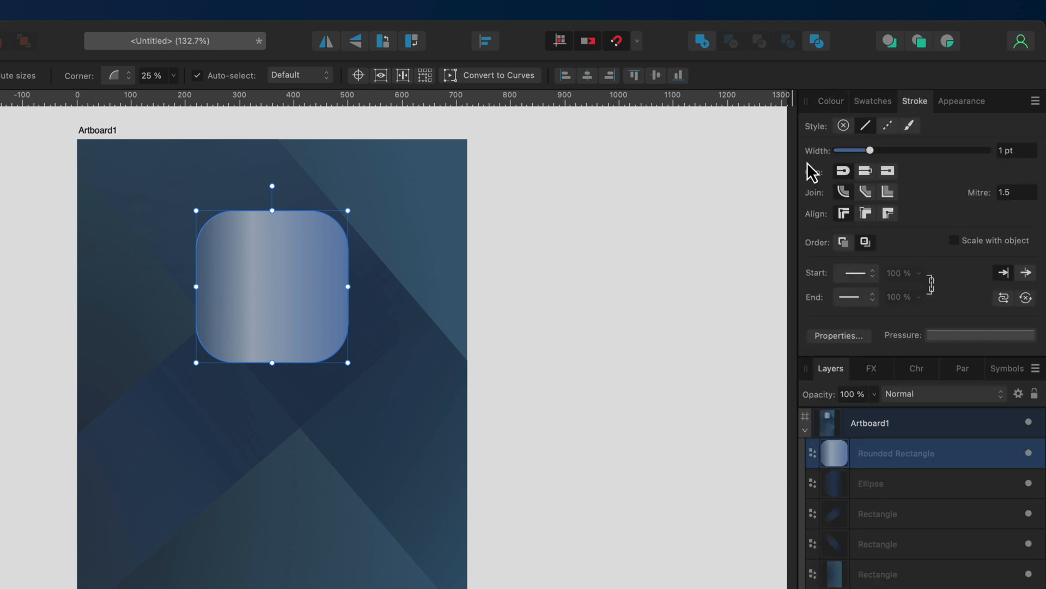
drag(876, 151, 884, 154)
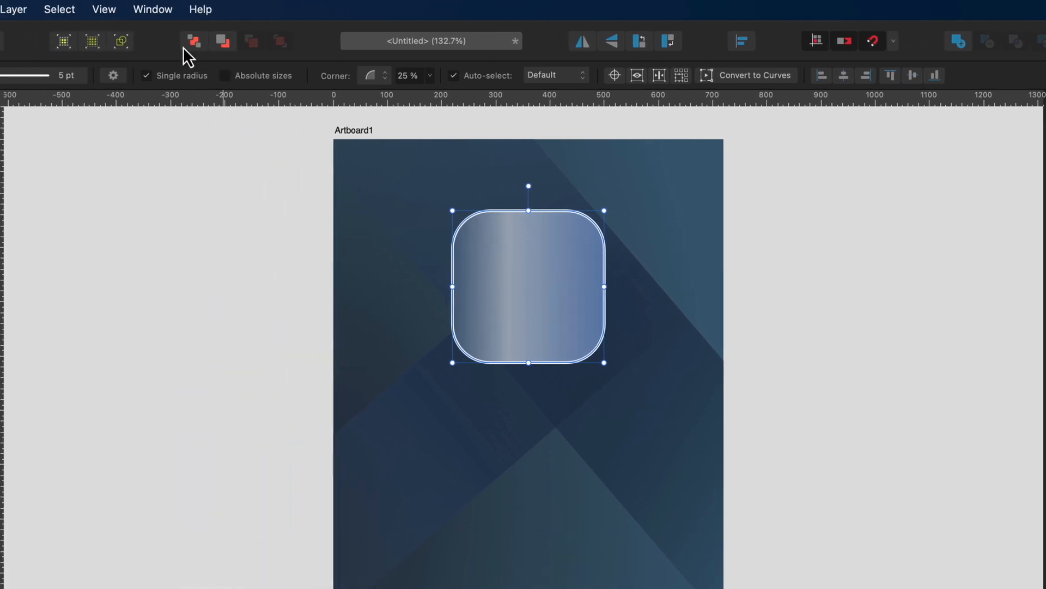
click(158, 10)
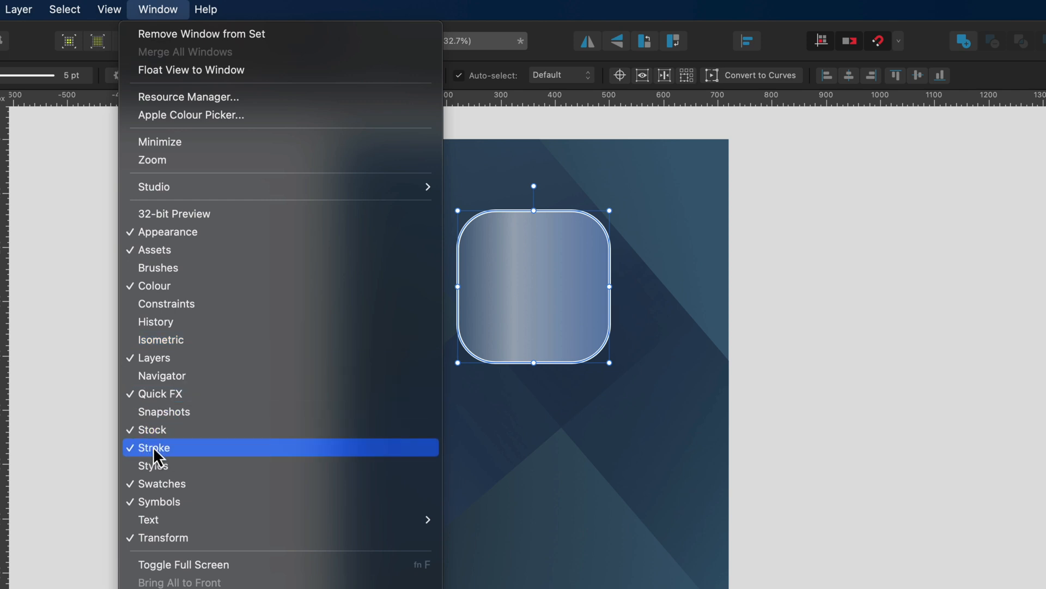
click(151, 12)
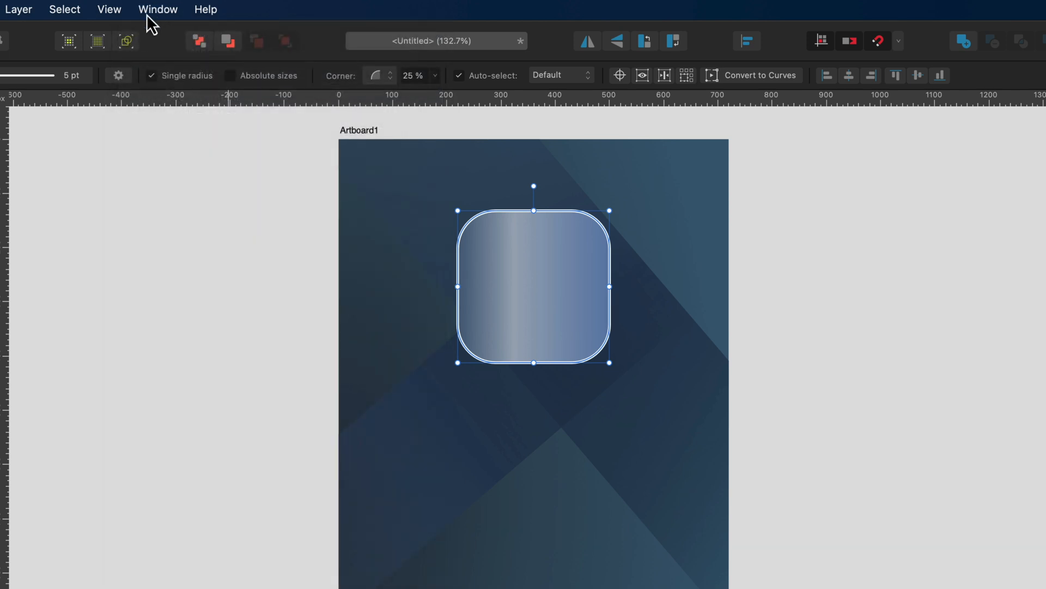
Search the Pixabay stock photos for "man" and place the seated man in glasses and a blue shirt on the artboard.
click(324, 245)
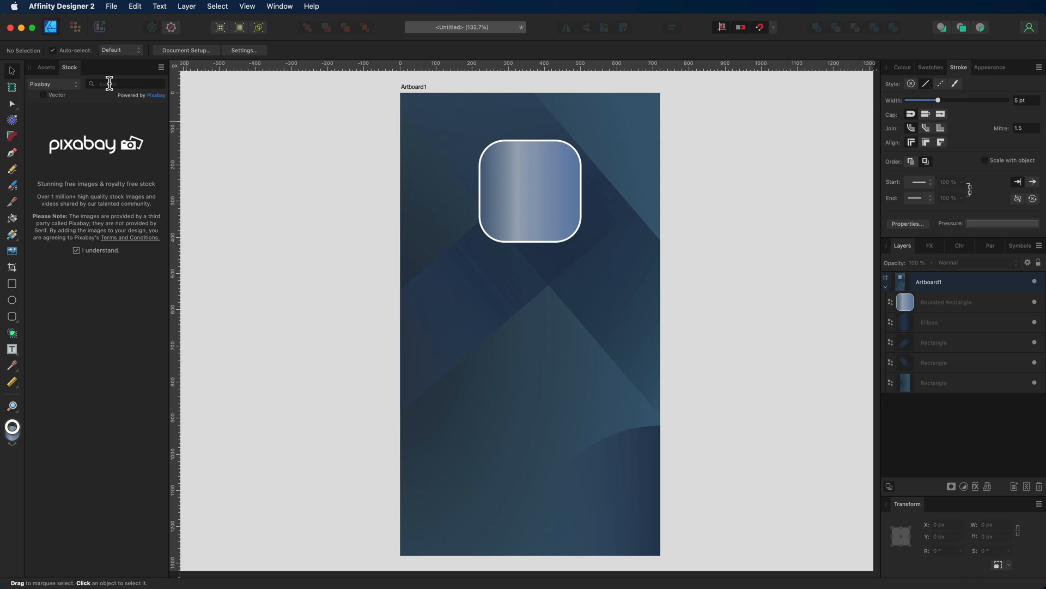
text(man)
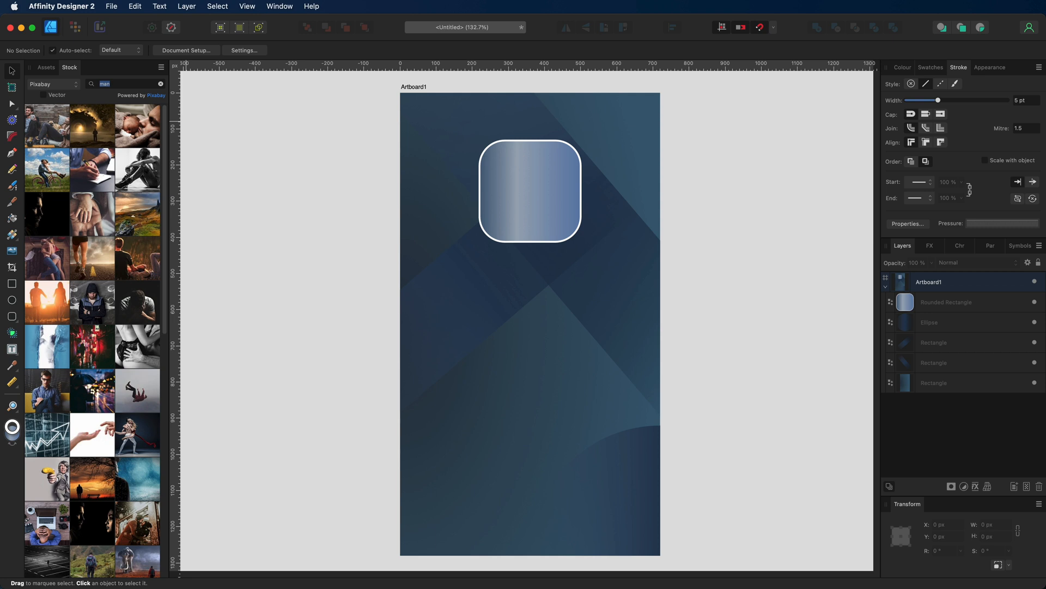
drag(38, 394, 528, 267)
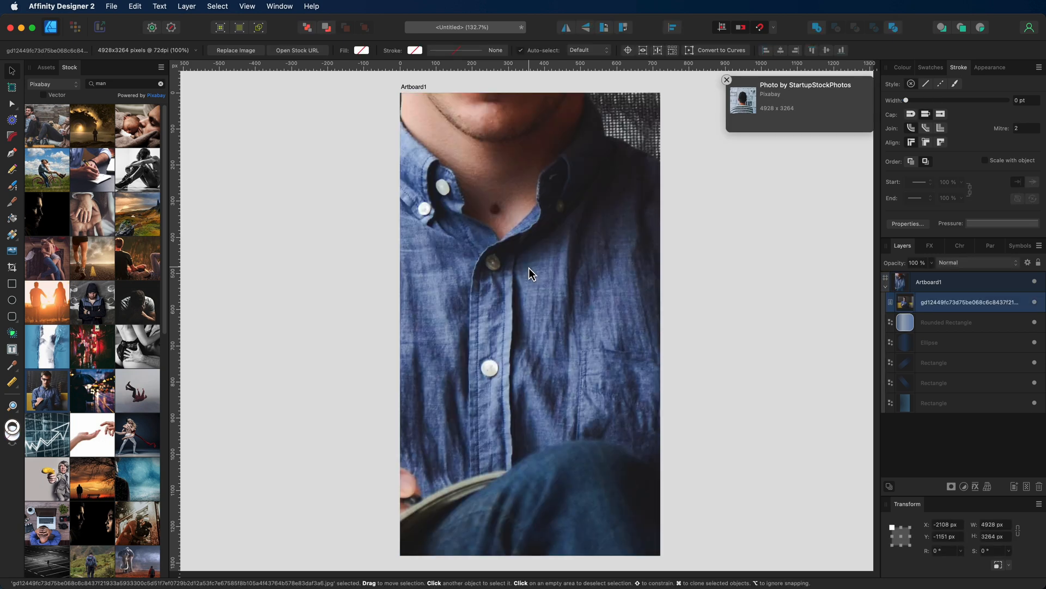
Shrink the placed photo to the artboard's 720 px width and move it up to just below the rounded rectangle.
key(super+minus)
key(super+minus)
key(super+minus)
key(super+minus)
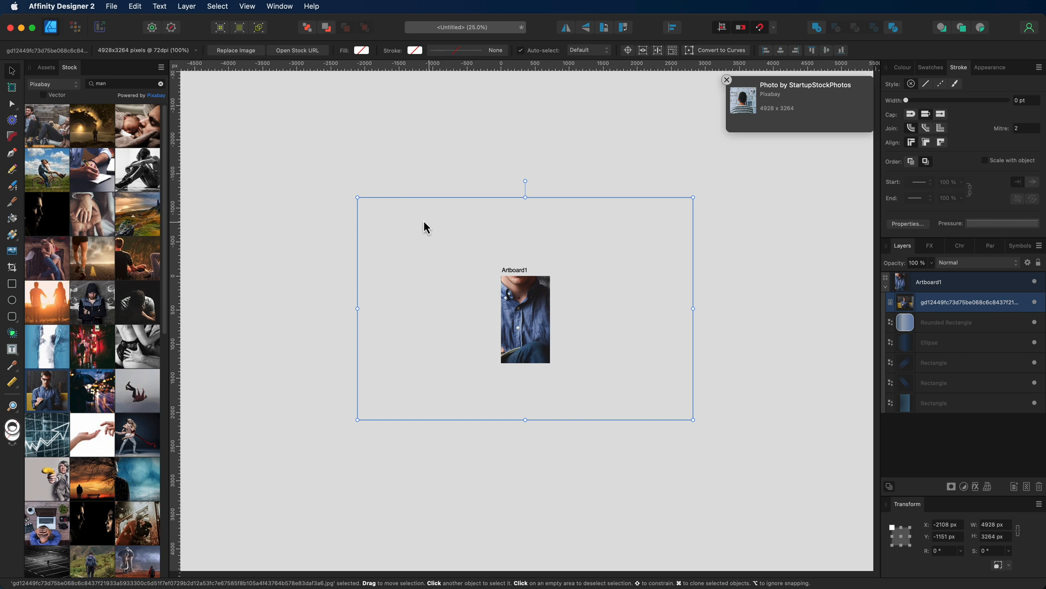
drag(358, 198, 524, 336)
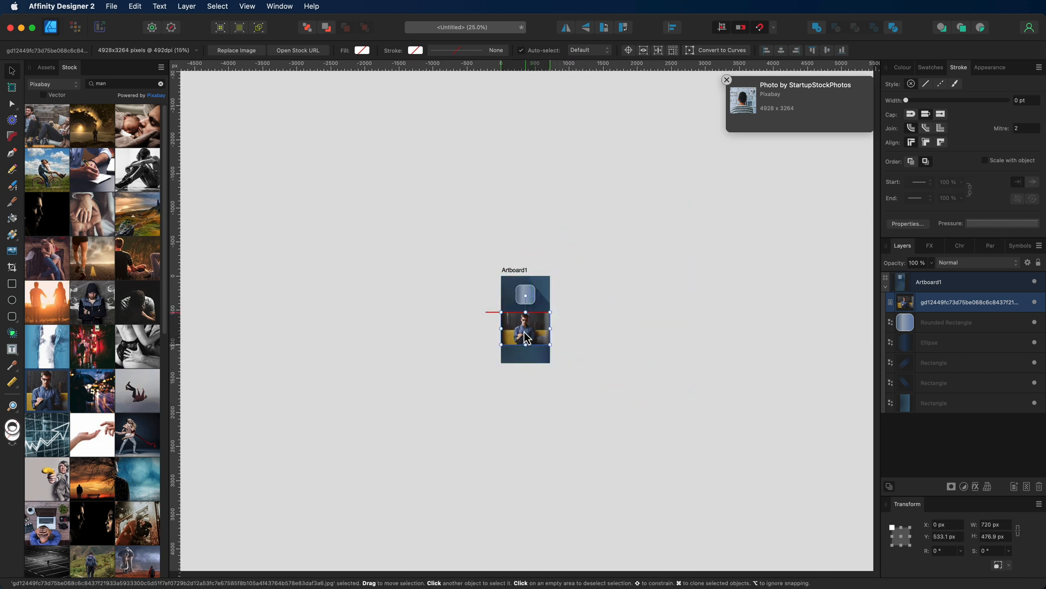
key(super+0)
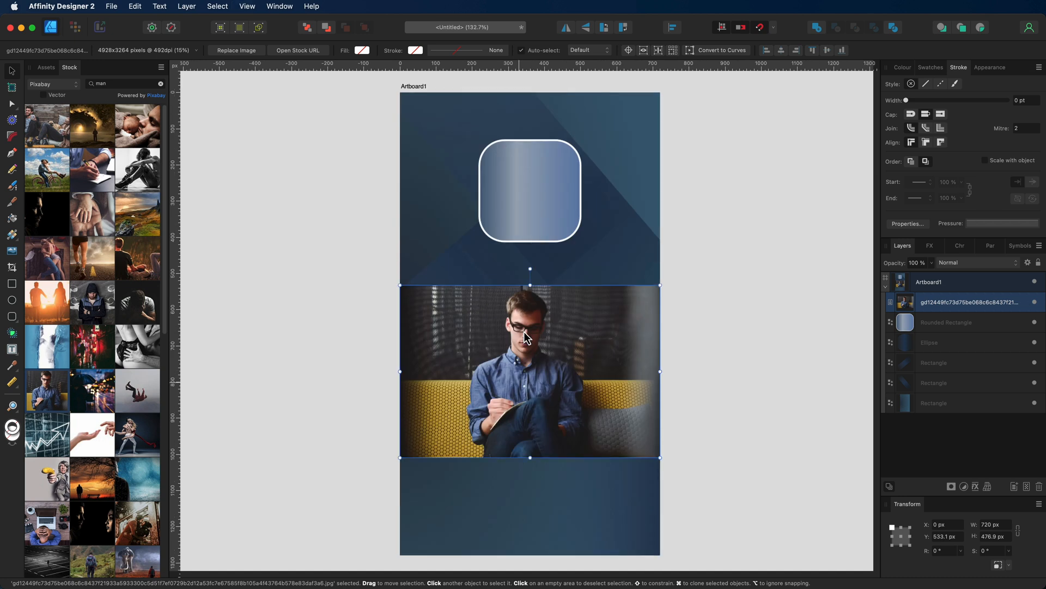
drag(524, 334, 522, 304)
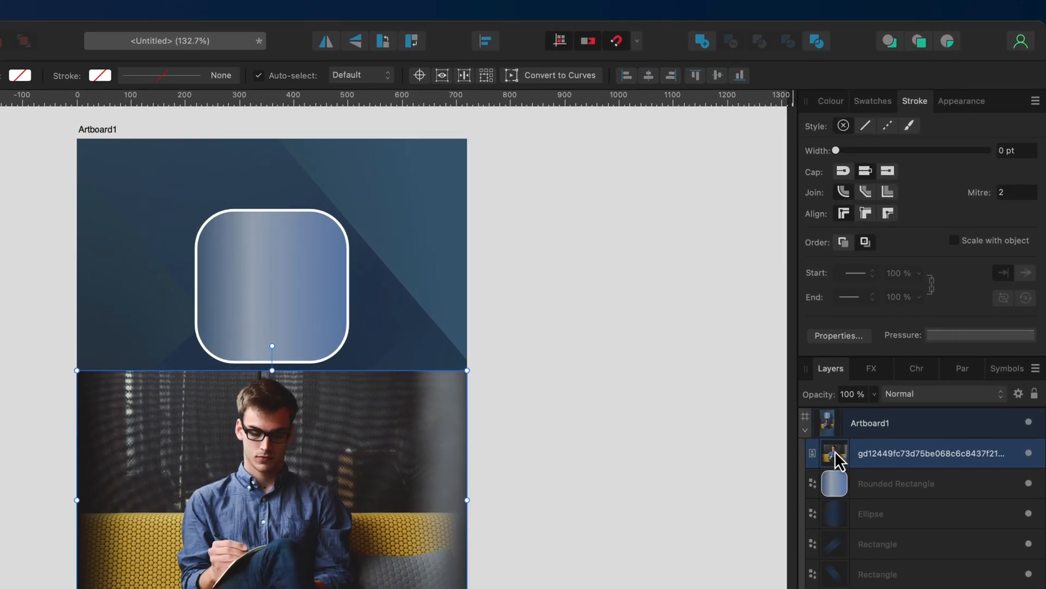
Clip the photo inside the rounded rectangle and enlarge it to about 910 px wide, positioned so the man's face fills the frame.
drag(887, 452, 916, 483)
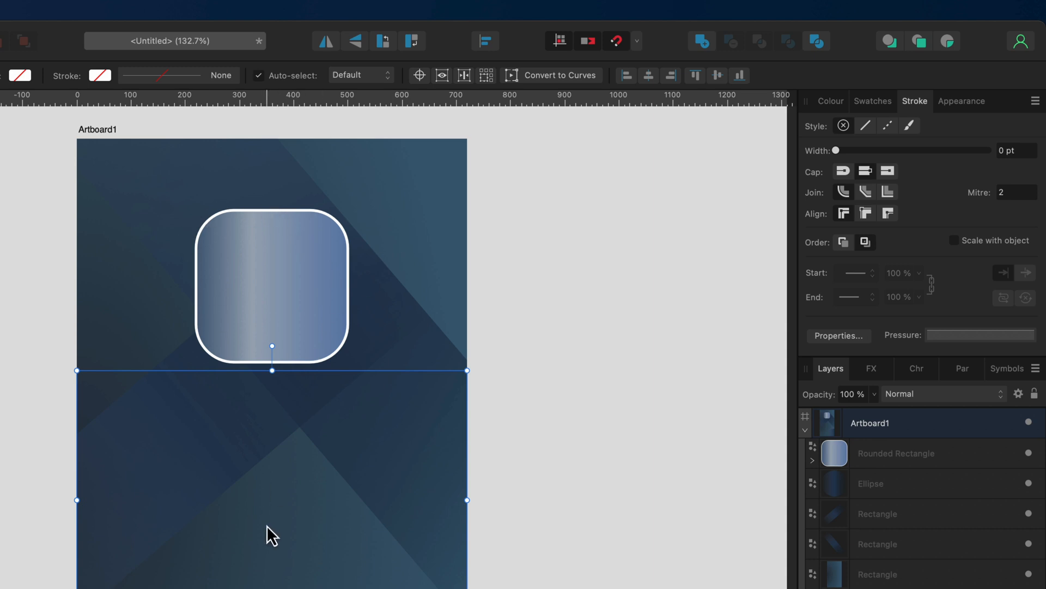
drag(267, 525, 271, 369)
drag(467, 471, 556, 547)
drag(470, 466, 438, 462)
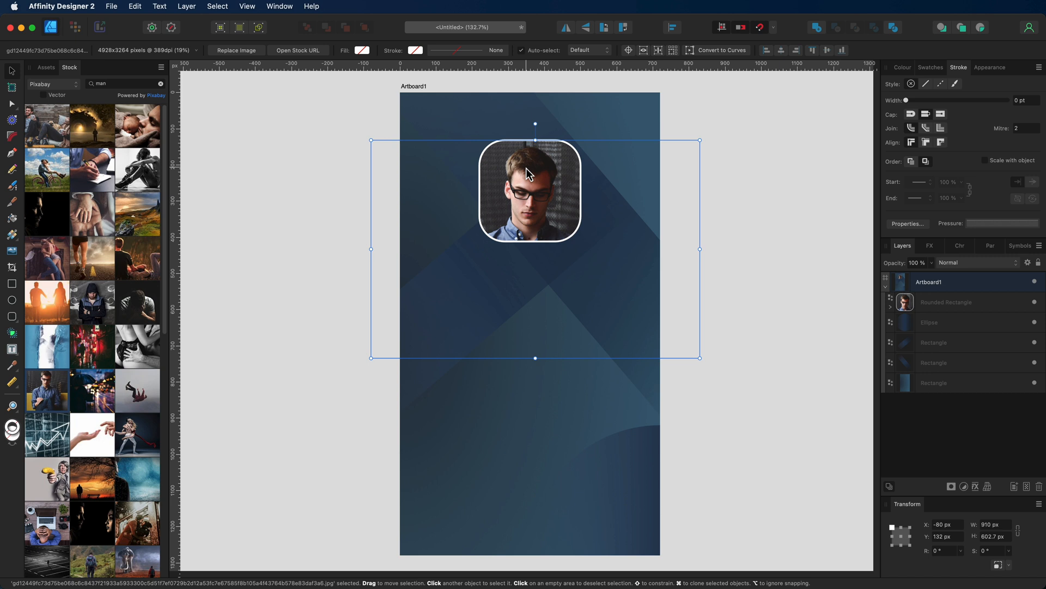
Hide the photo nested inside the rounded rectangle.
click(544, 185)
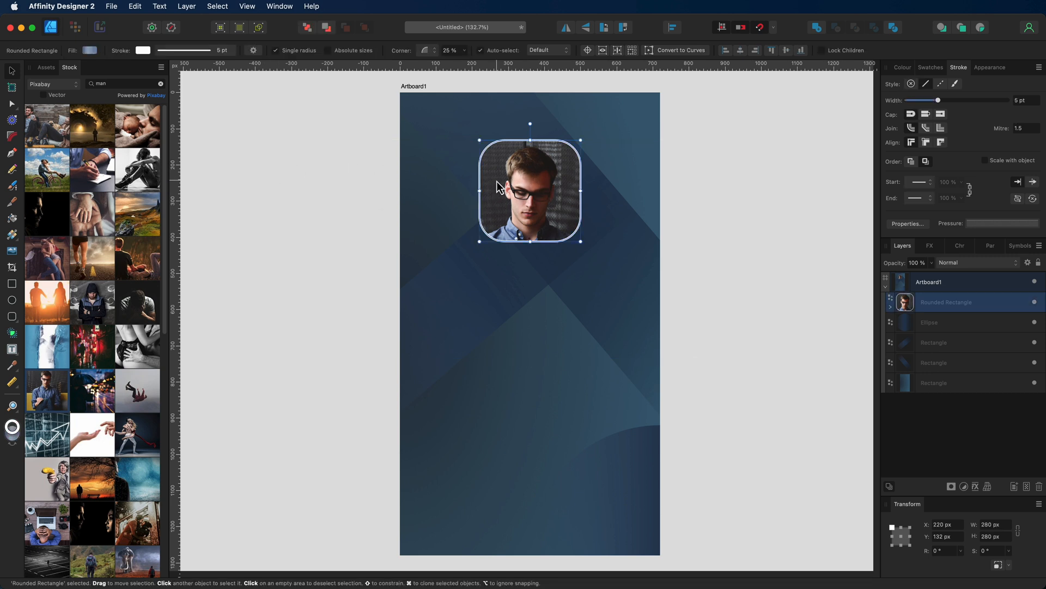
click(891, 308)
click(925, 326)
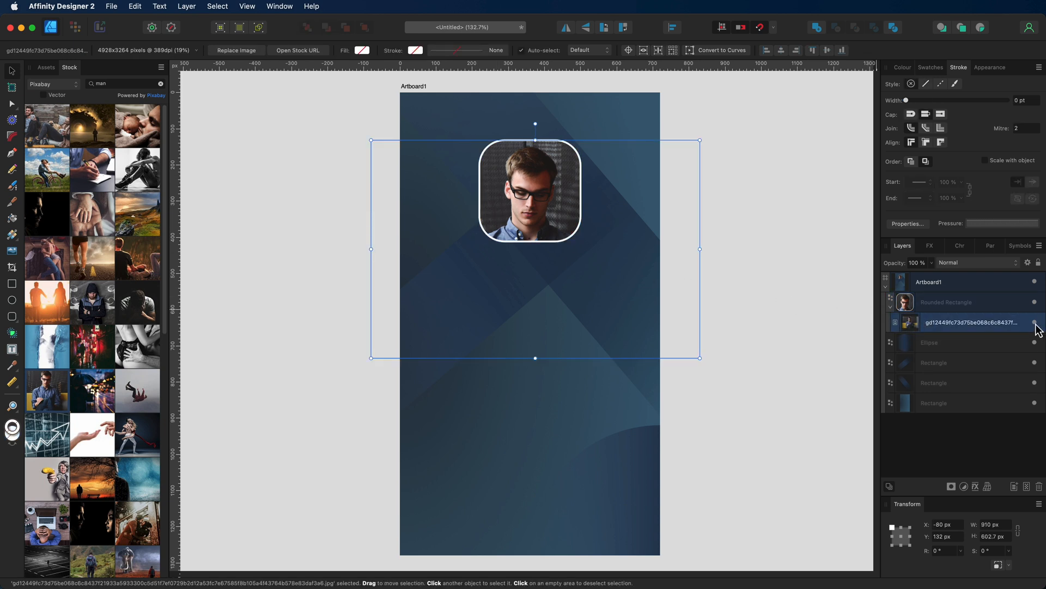
click(1035, 322)
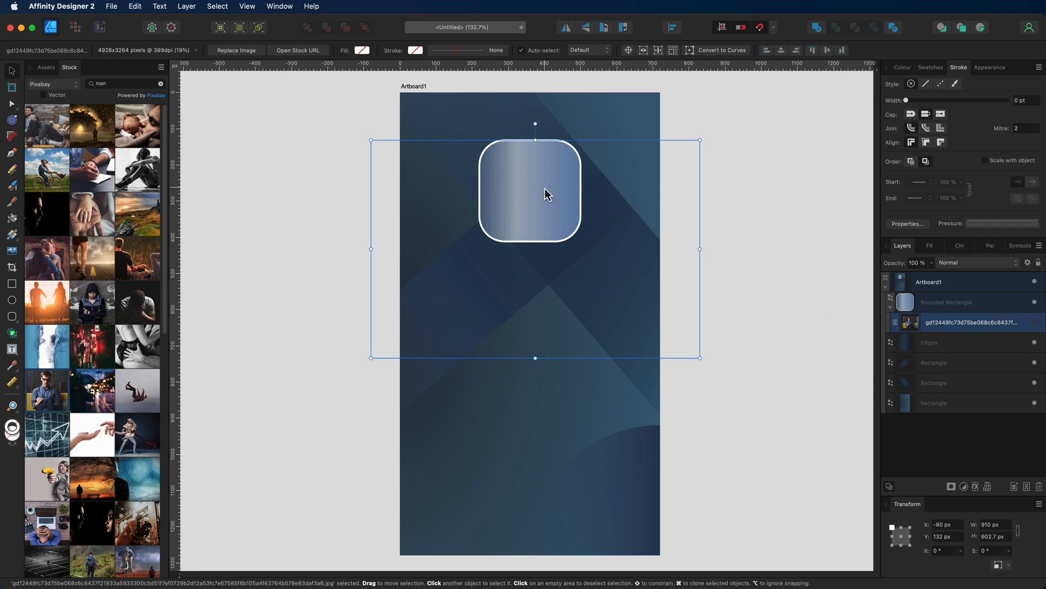
Change the rounded rectangle's fill to a linear gradient darkening to deep blue, with a stop at 80 %, and show the Social Icons assets.
click(905, 309)
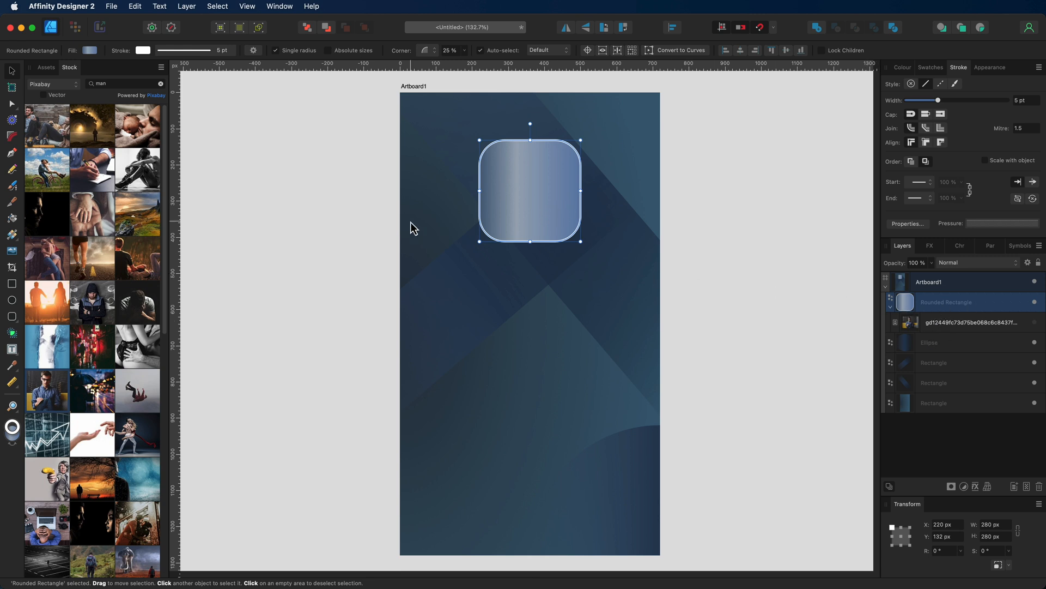
click(92, 51)
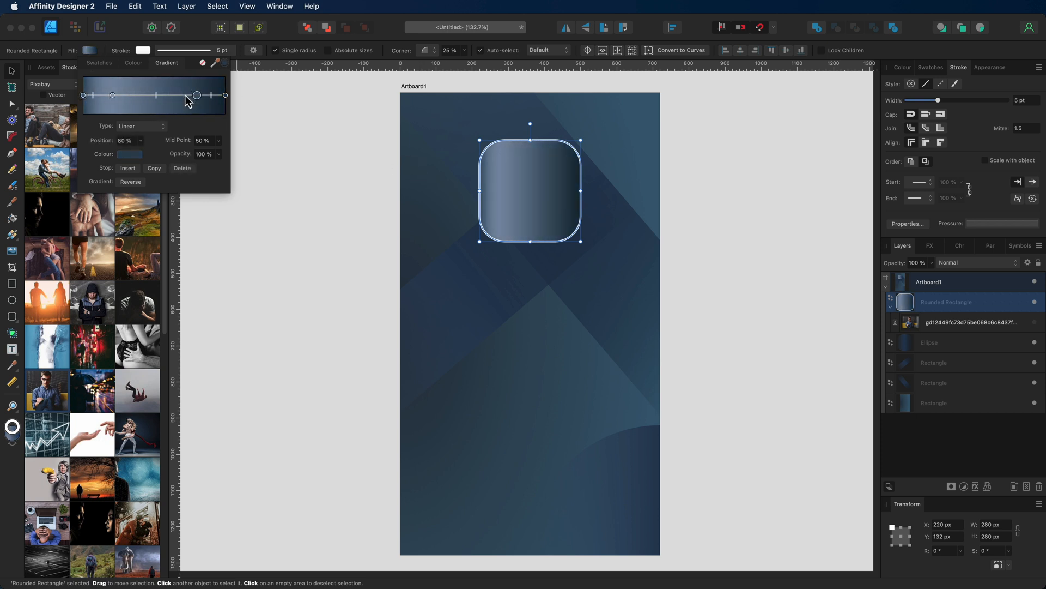
click(247, 124)
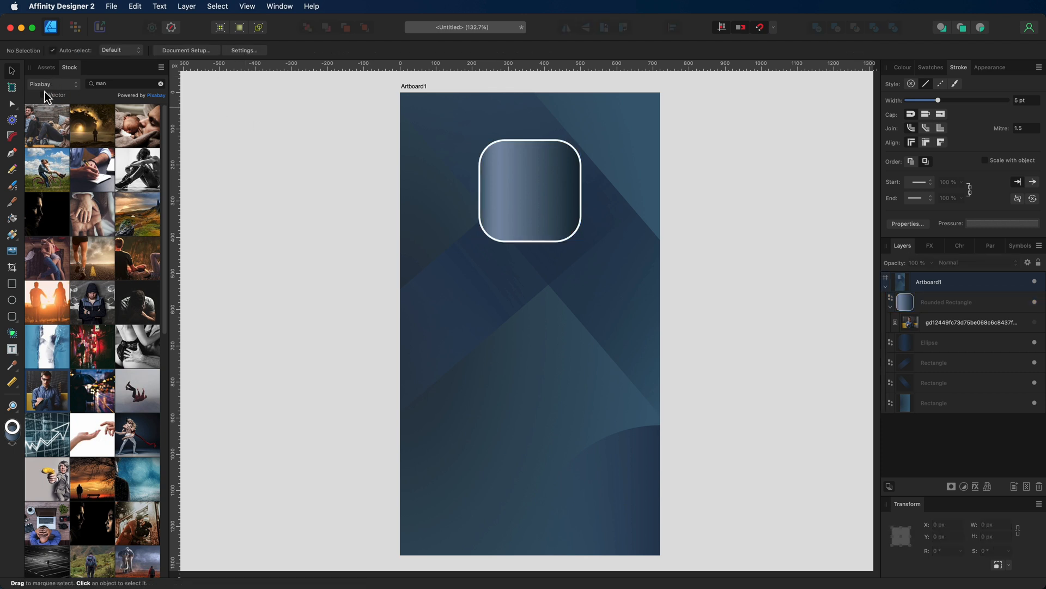
click(47, 69)
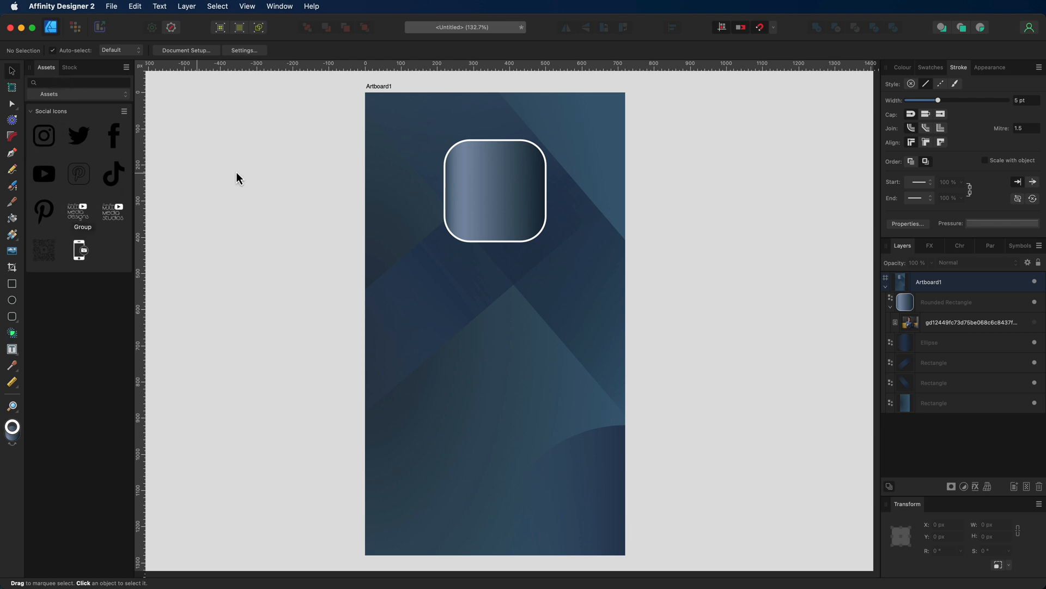
Add an outer shadow to the rounded rectangle with a radius of 5 px and an offset of 5 px.
click(491, 144)
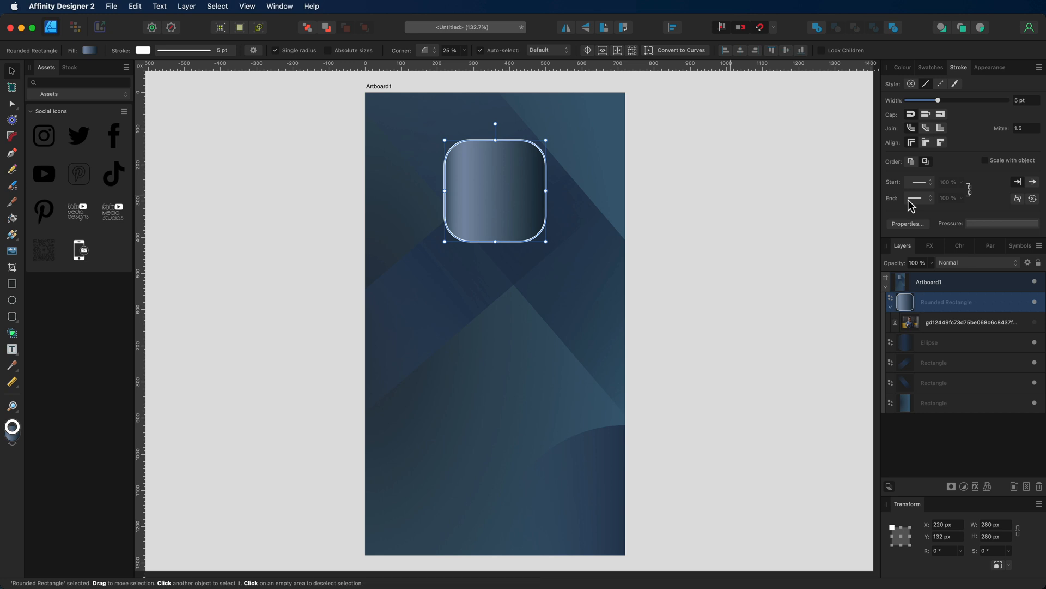
click(975, 487)
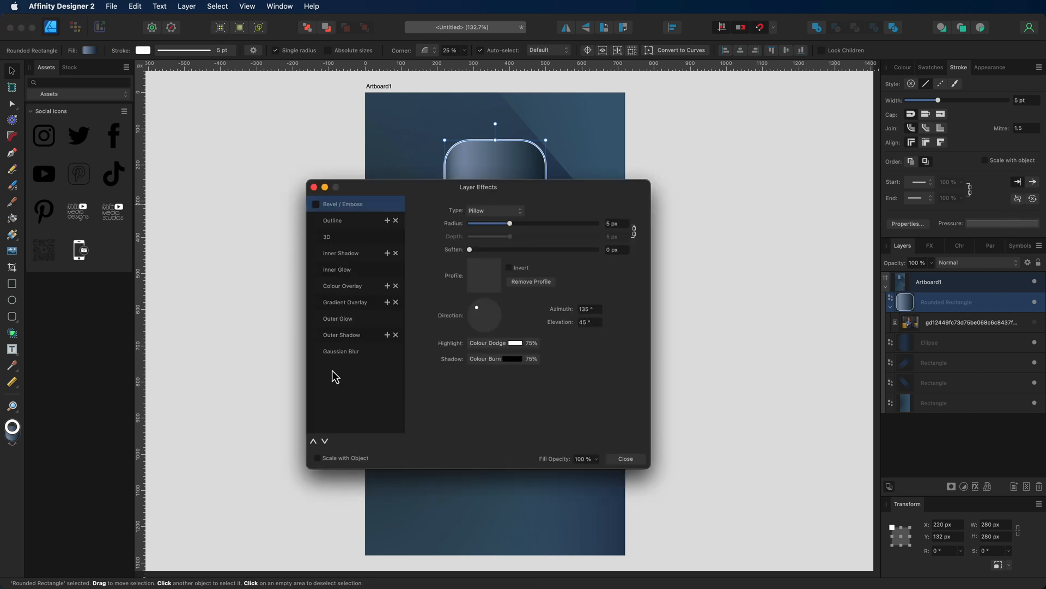
click(318, 338)
click(348, 336)
drag(402, 198, 240, 266)
click(453, 304)
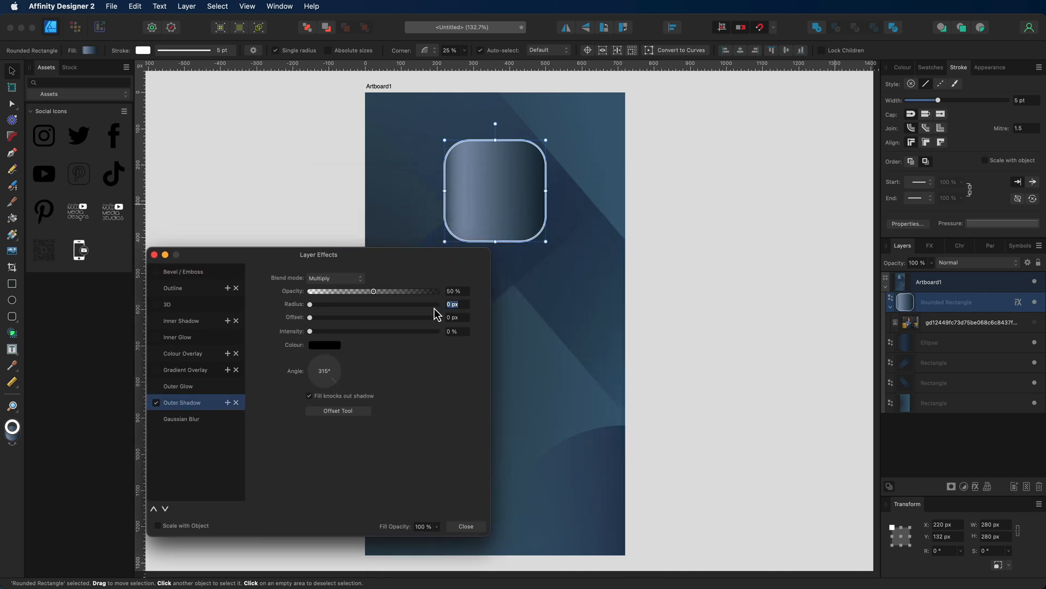
text(5)
click(462, 318)
text(5)
key(Return)
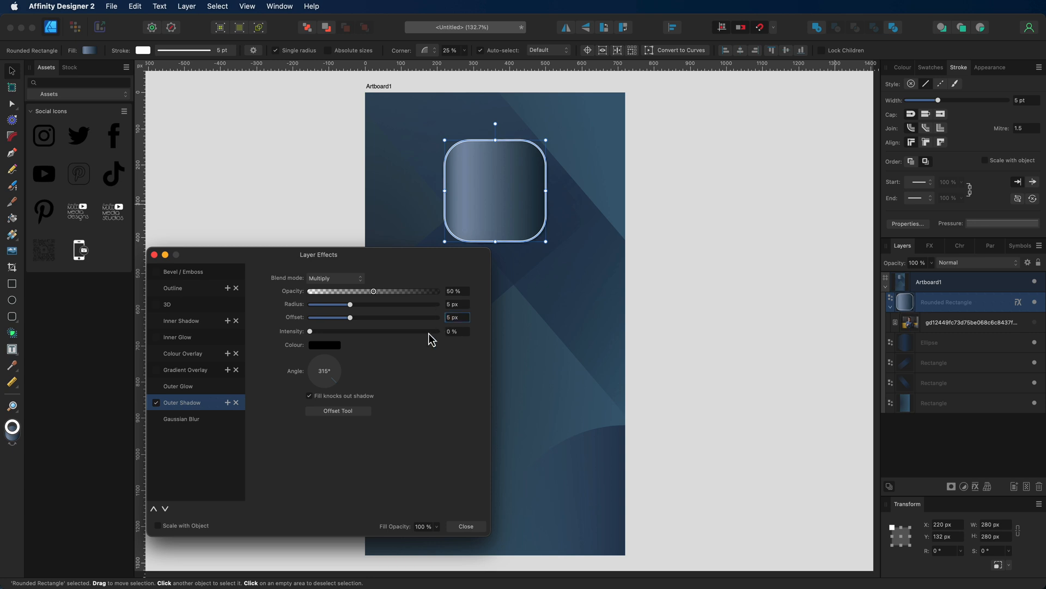
click(467, 526)
click(717, 336)
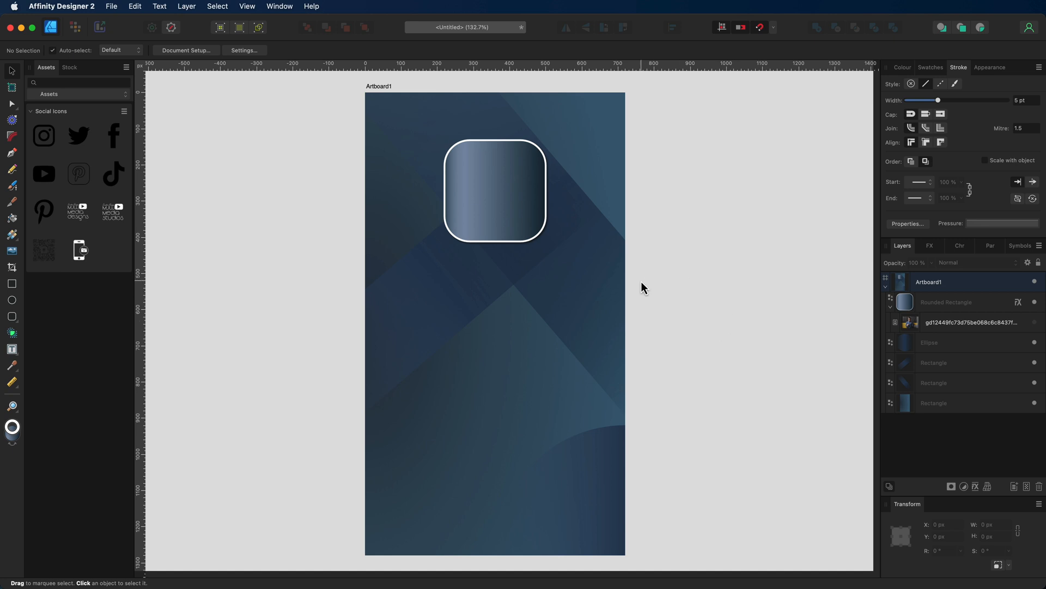
Place the MJW Media Studios logo asset at about 240 × 192 px, centred inside the rounded rectangle.
drag(116, 215, 505, 269)
drag(584, 192, 478, 277)
drag(428, 308, 489, 186)
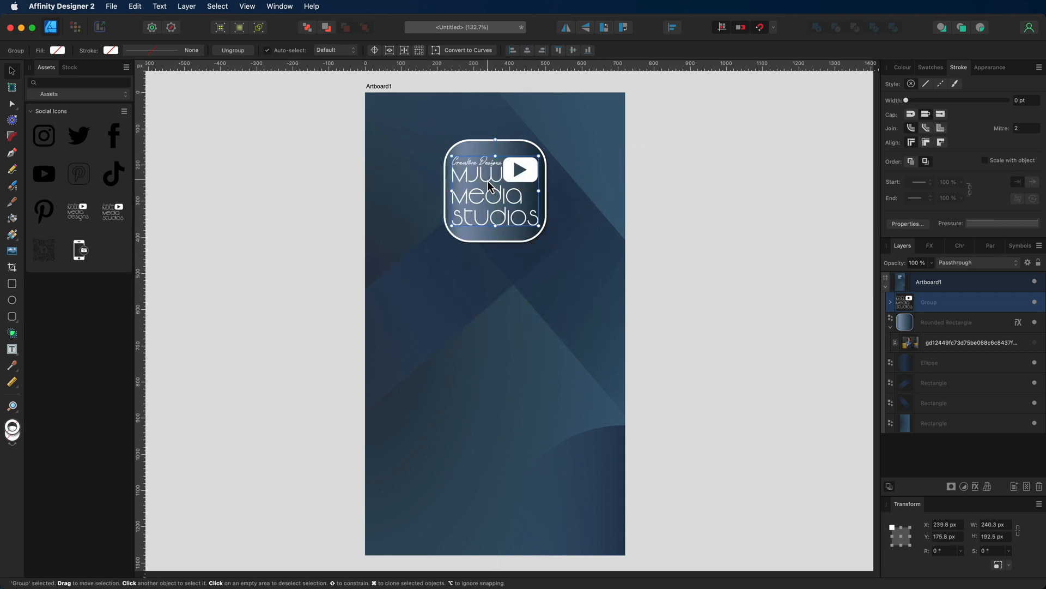
click(784, 229)
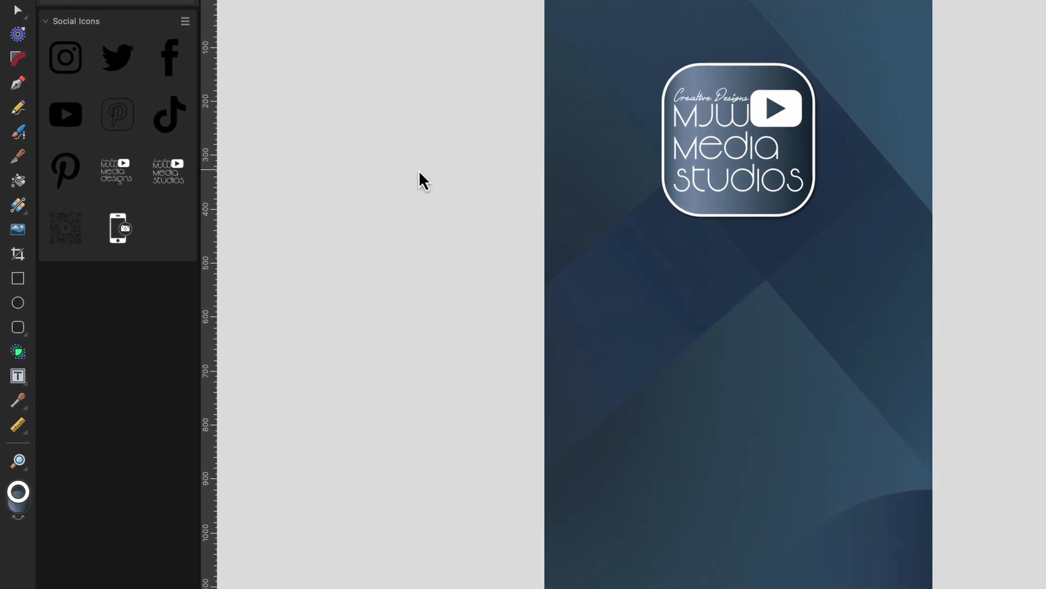
Add a 720 px wide text frame below the logo with the full name in large capitals above a smaller "Graphic design & content creator" line.
click(24, 382)
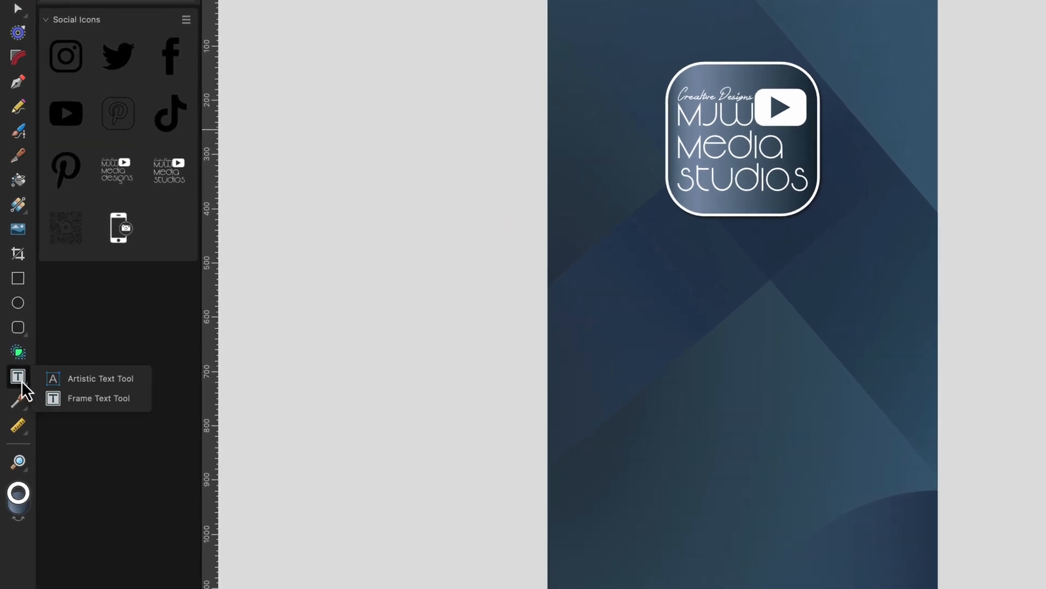
click(68, 400)
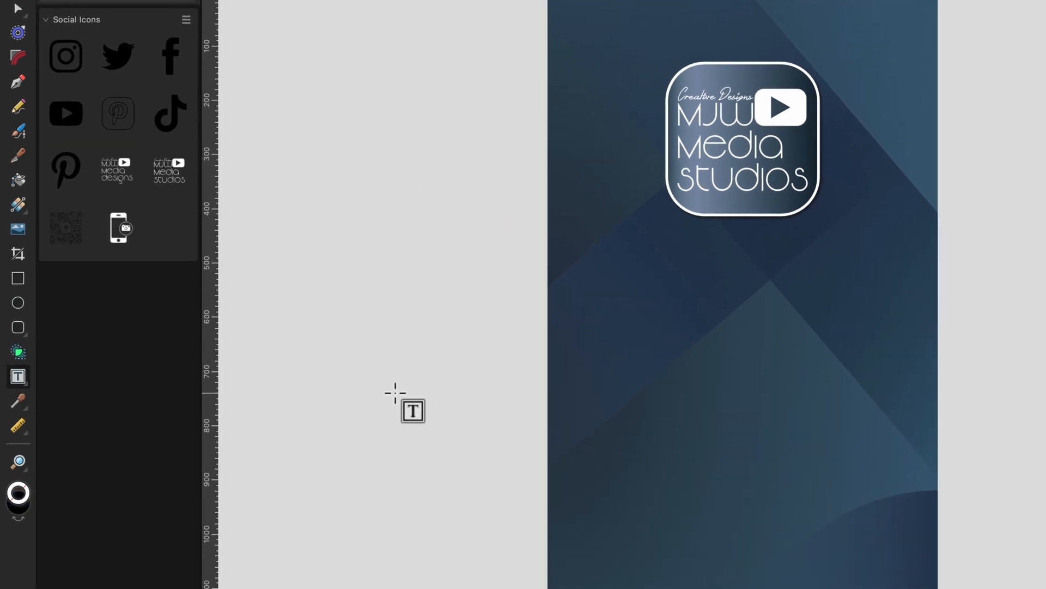
drag(548, 281, 933, 338)
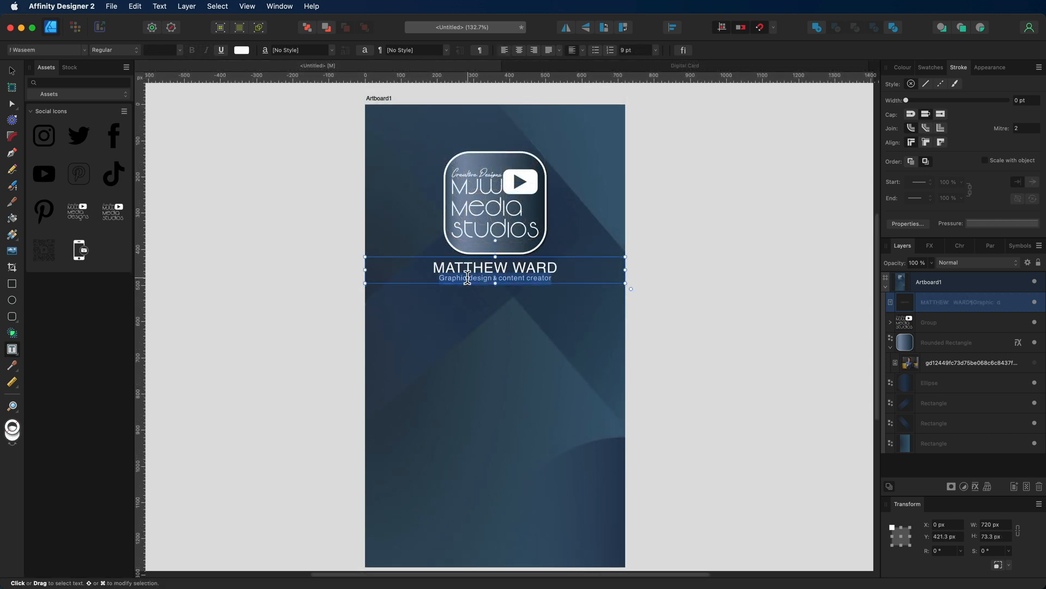
drag(494, 279, 438, 278)
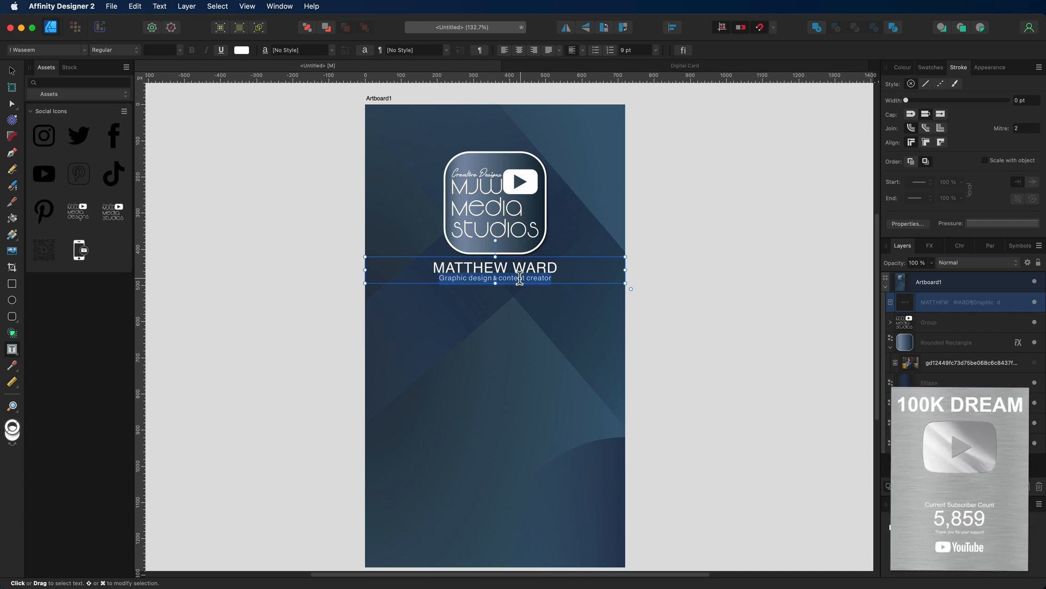
drag(434, 267, 526, 279)
Move the name and job title text down slightly to a Y position of about 431 px.
click(13, 72)
click(278, 221)
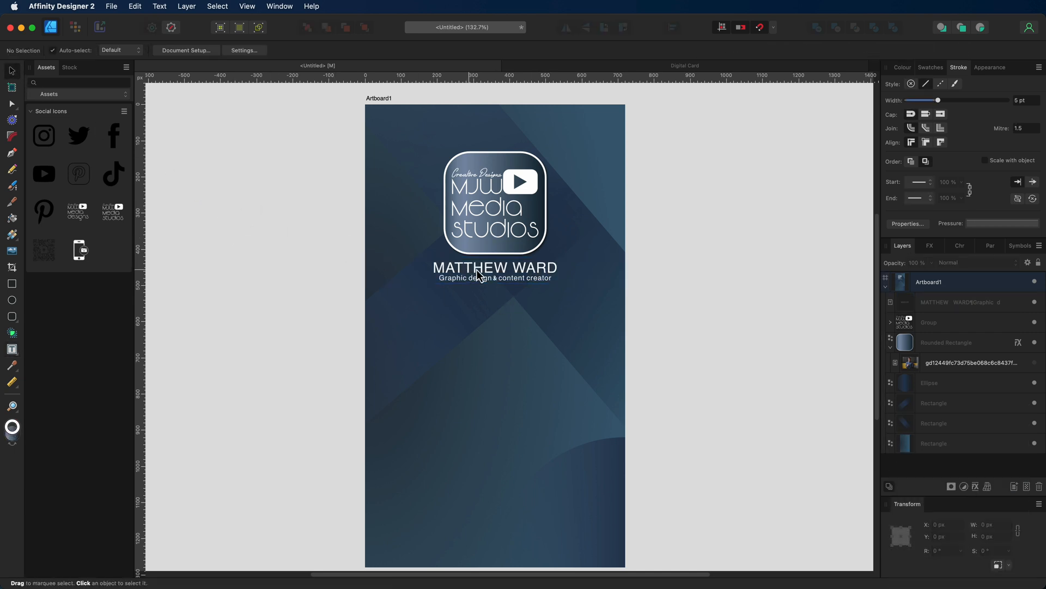
drag(521, 275, 521, 279)
click(280, 261)
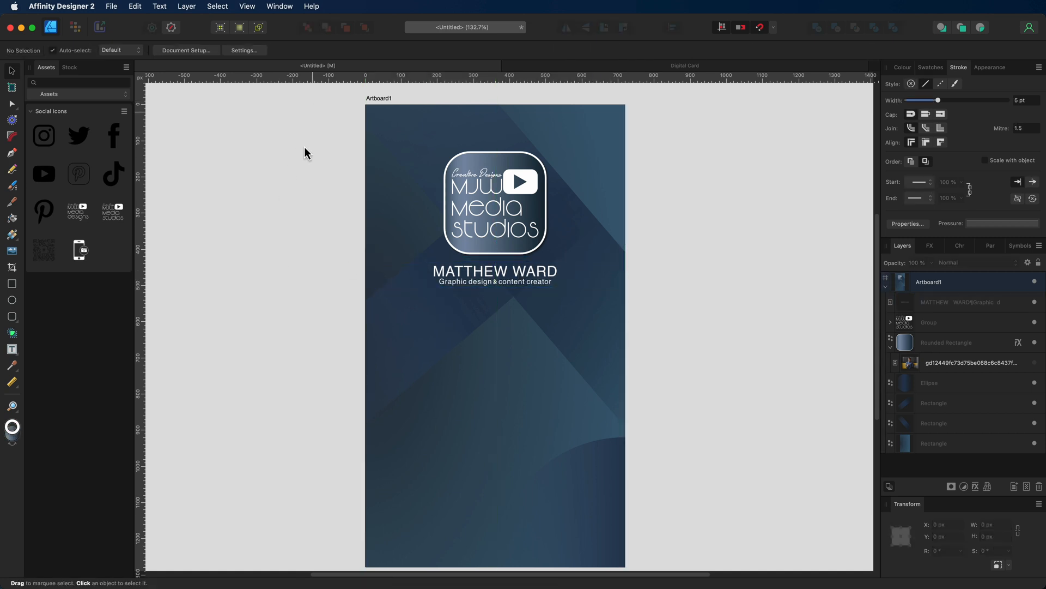
Duplicate the name text block below the original and replace its text with "Teaching you new skills in today's latest and greatest photo, vector & publishing applications.".
click(492, 279)
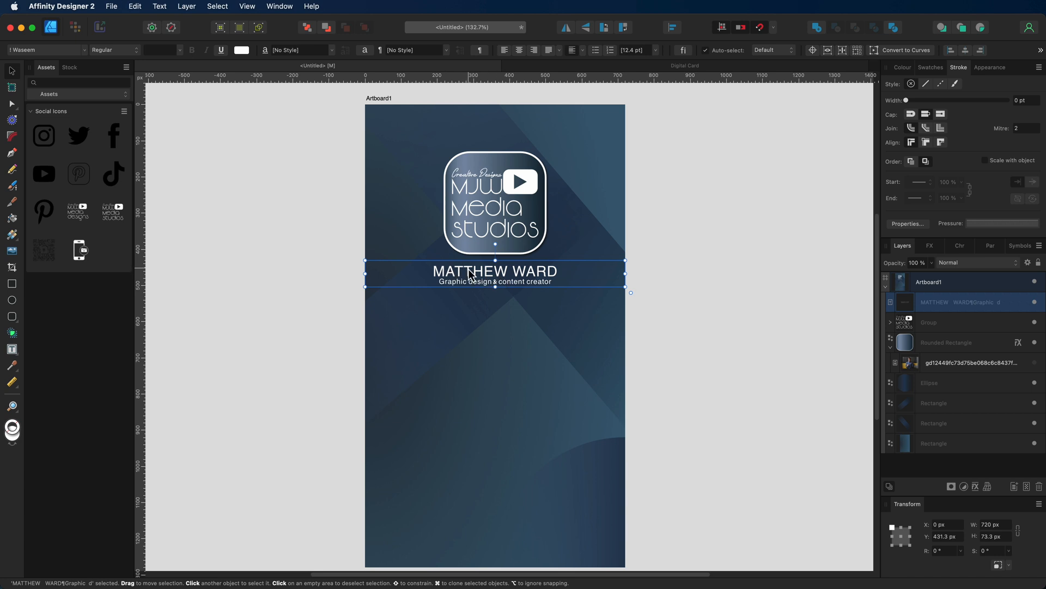
key(super+j)
drag(466, 274, 471, 332)
double_click(469, 327)
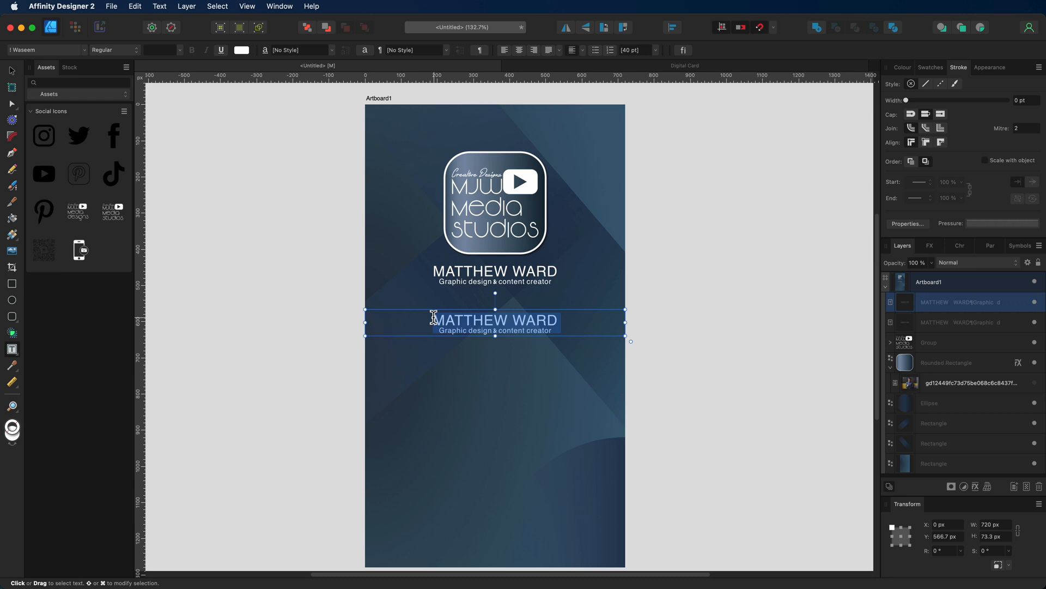
text(Teaching you new skills in today's latest and greatest photo, vector & publishing applications.)
key(Escape)
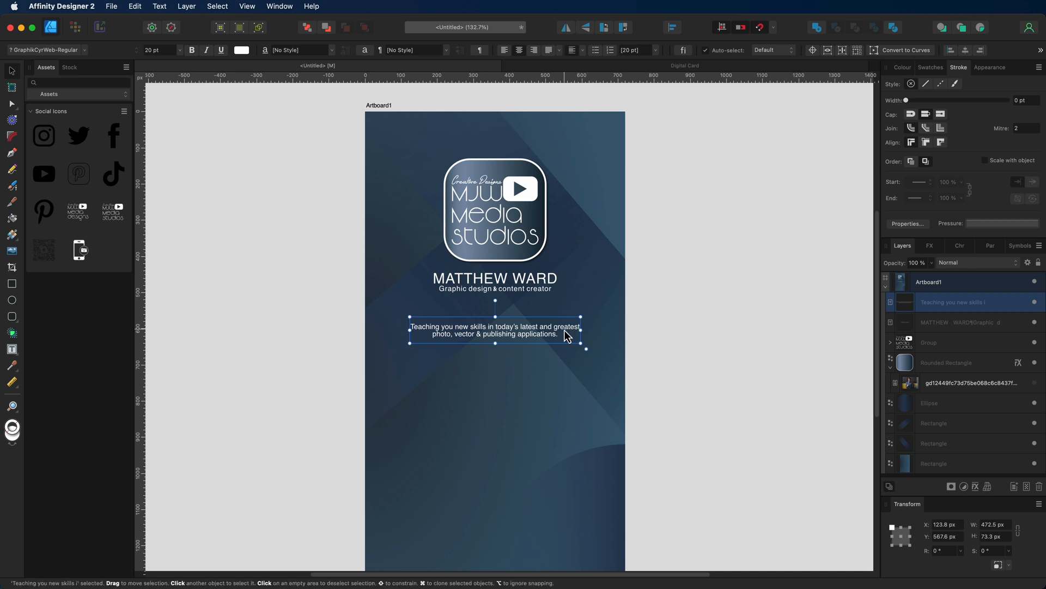
Widen the tagline text frame to about 491 px and move it down to a Y position of about 603 px.
mouse_move(580, 330)
mouse_down()
mouse_move(625, 331)
mouse_move(548, 329)
mouse_move(600, 329)
mouse_move(588, 330)
mouse_up()
mouse_move(517, 325)
mouse_down()
mouse_move(504, 327)
mouse_move(511, 338)
mouse_up()
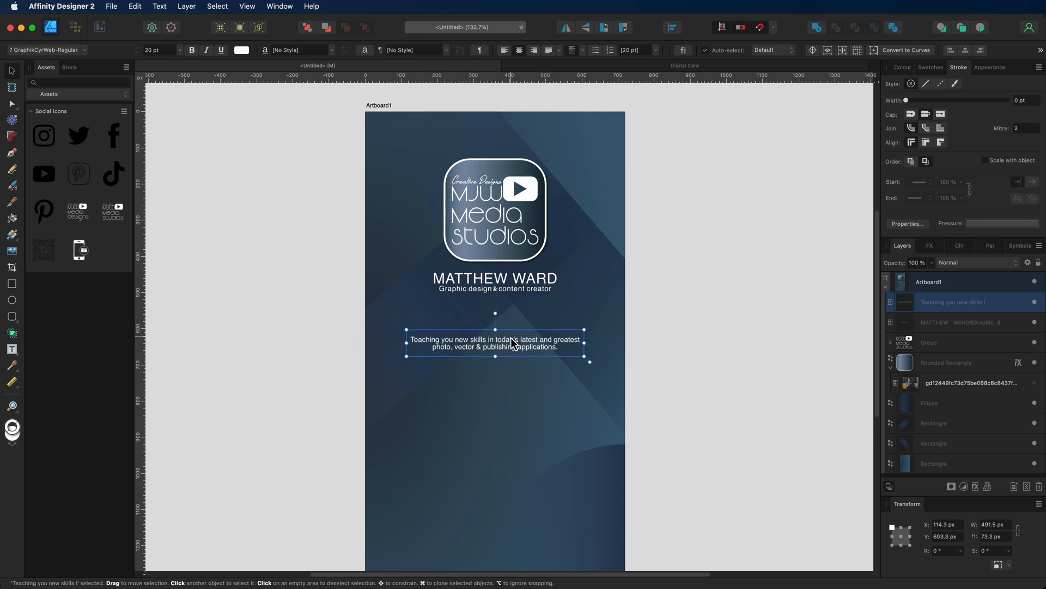
click(663, 340)
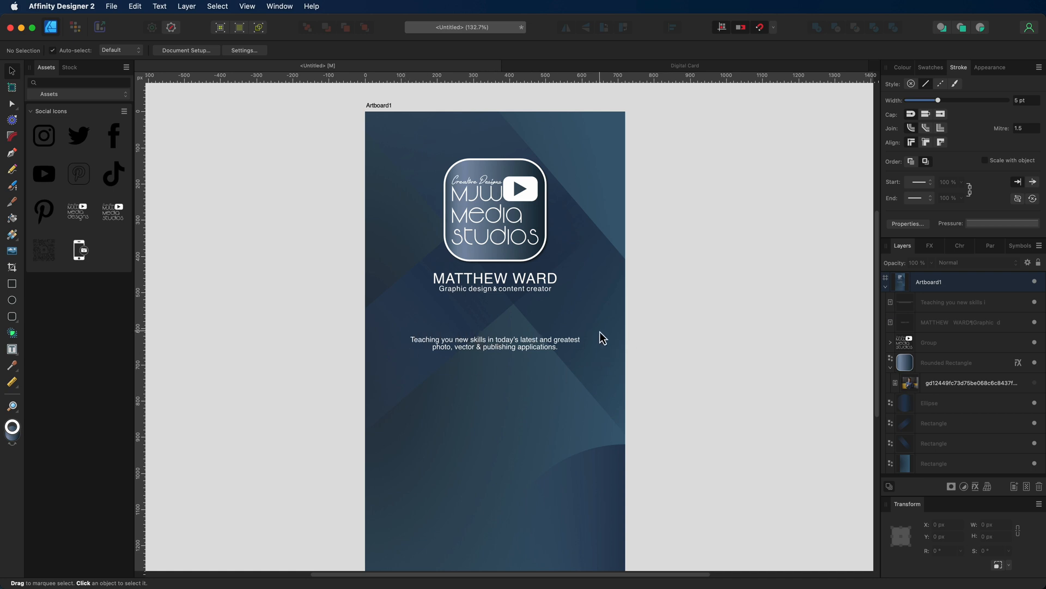
Draw a rectangle of about 491 × 73 px matching the tagline's text frame and place it behind the text.
click(11, 286)
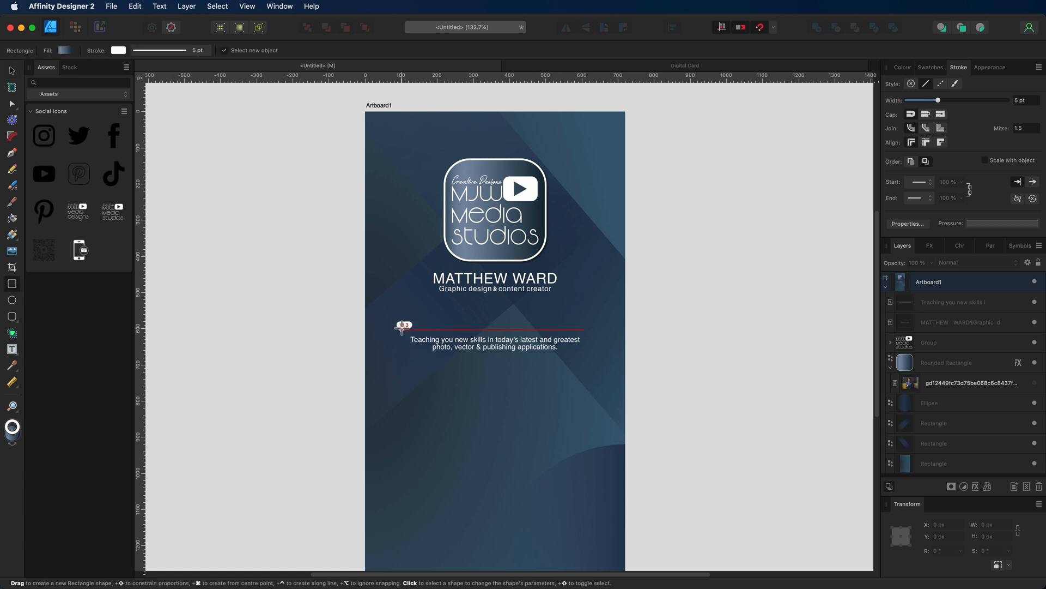
drag(405, 328, 584, 357)
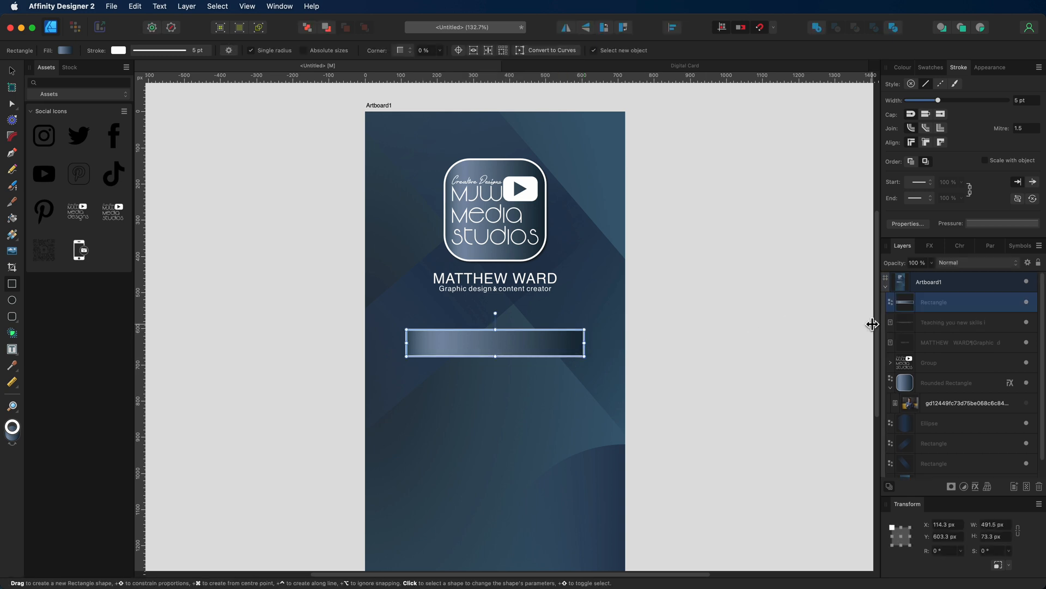
drag(904, 326, 905, 305)
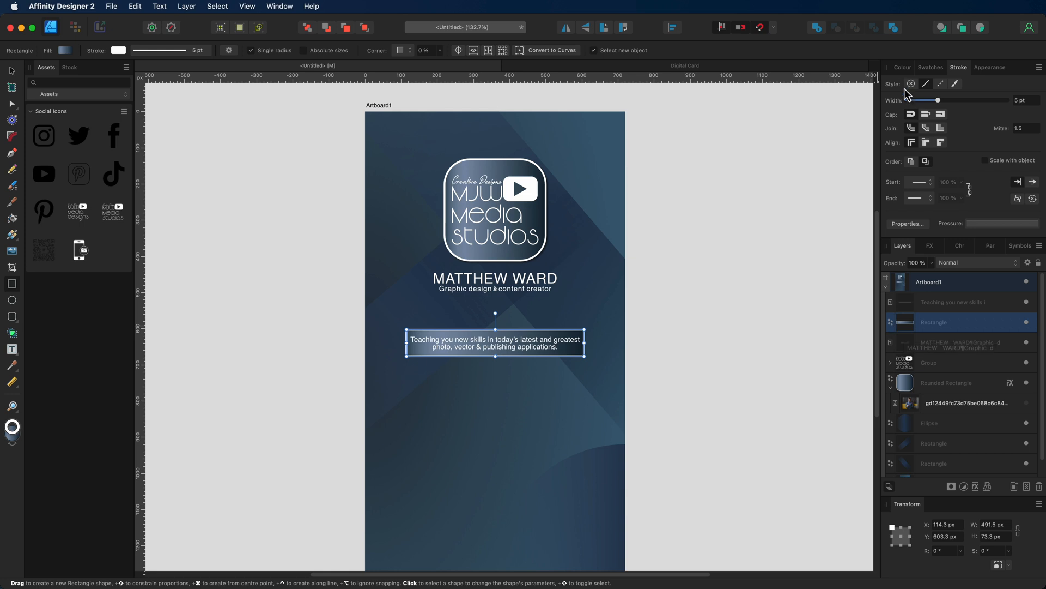
Remove the tagline rectangle's fill and change its white outline to a dashed line style.
click(901, 69)
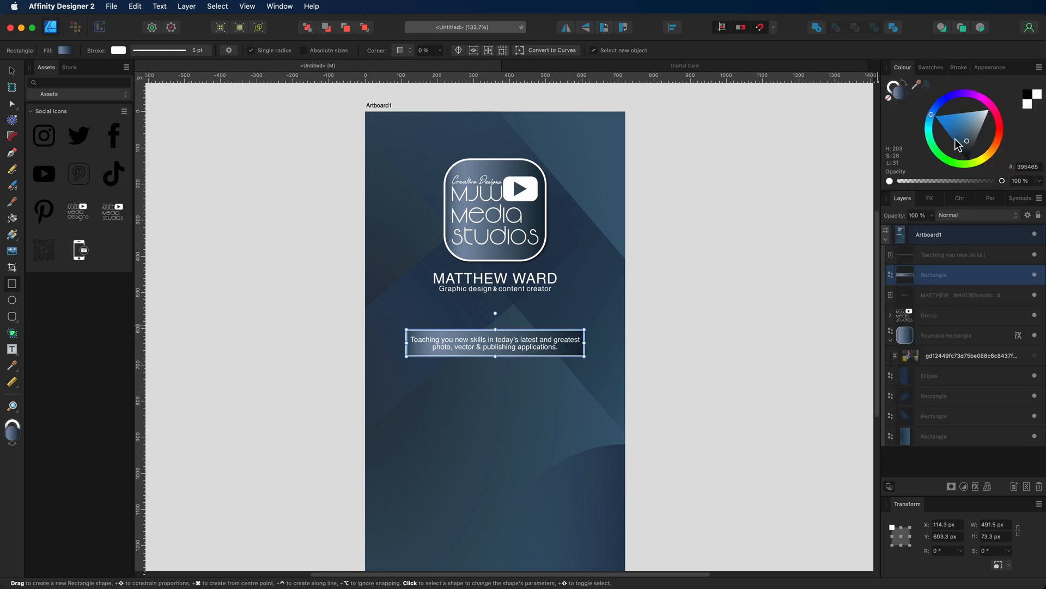
click(888, 99)
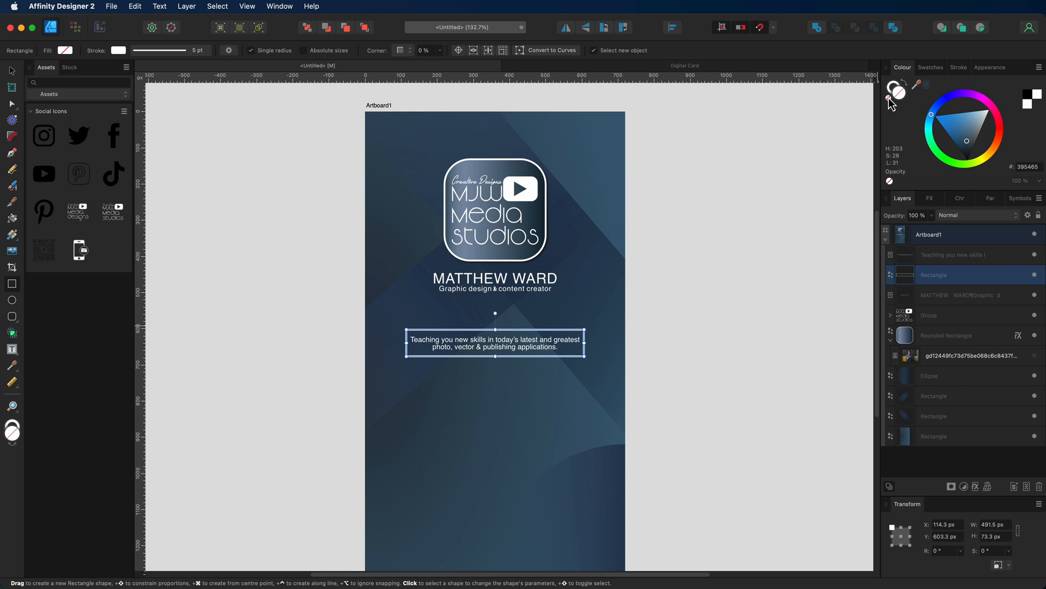
click(895, 86)
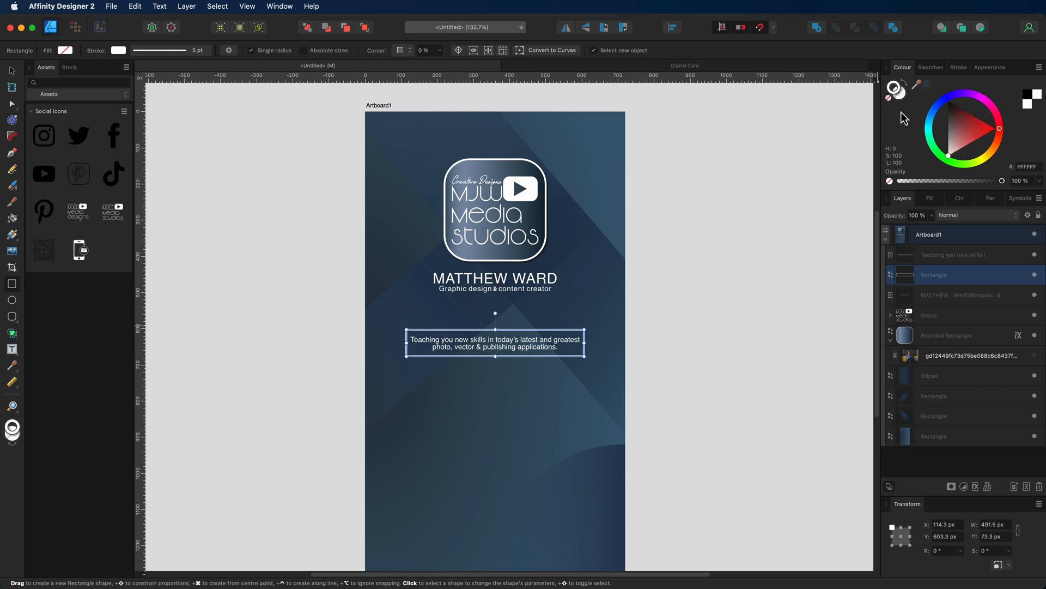
click(959, 68)
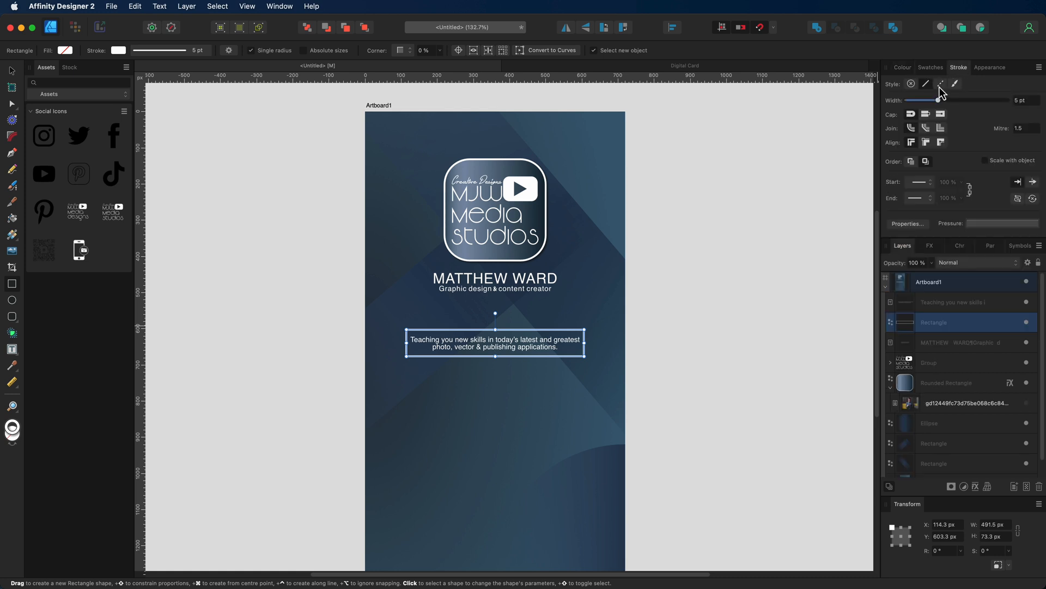
click(940, 85)
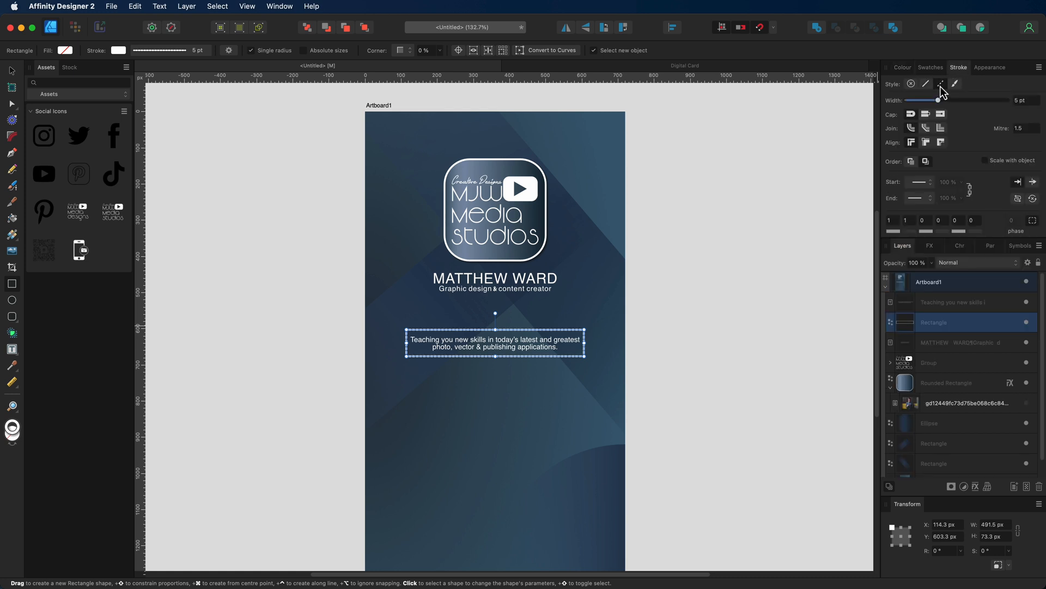
Set the tagline box's dashed outline to 2 pt wide with a dash pattern of 1 and a gap of 3.
drag(938, 100, 931, 102)
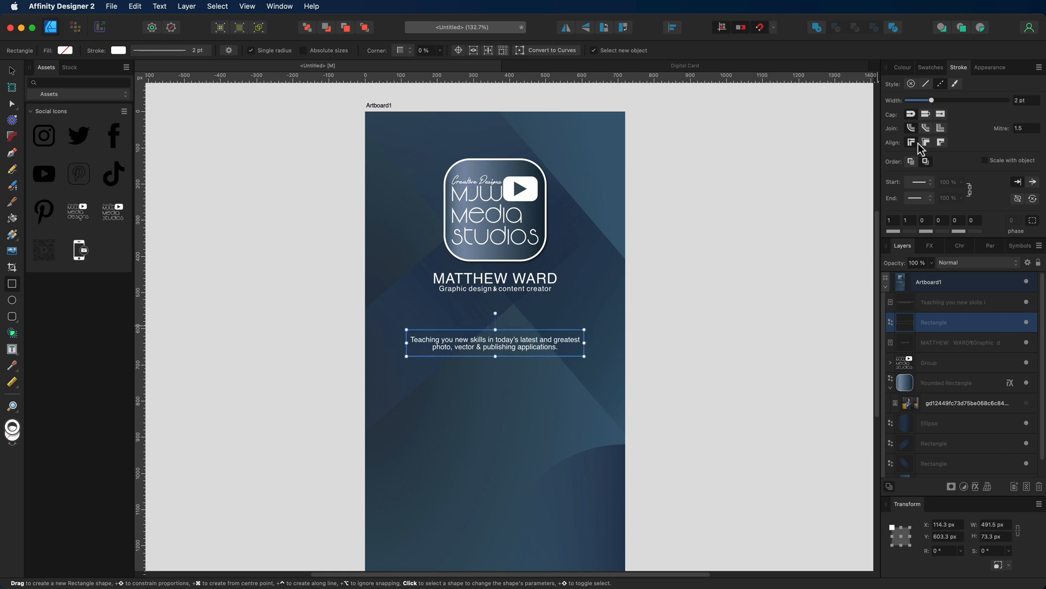
click(906, 220)
text(3)
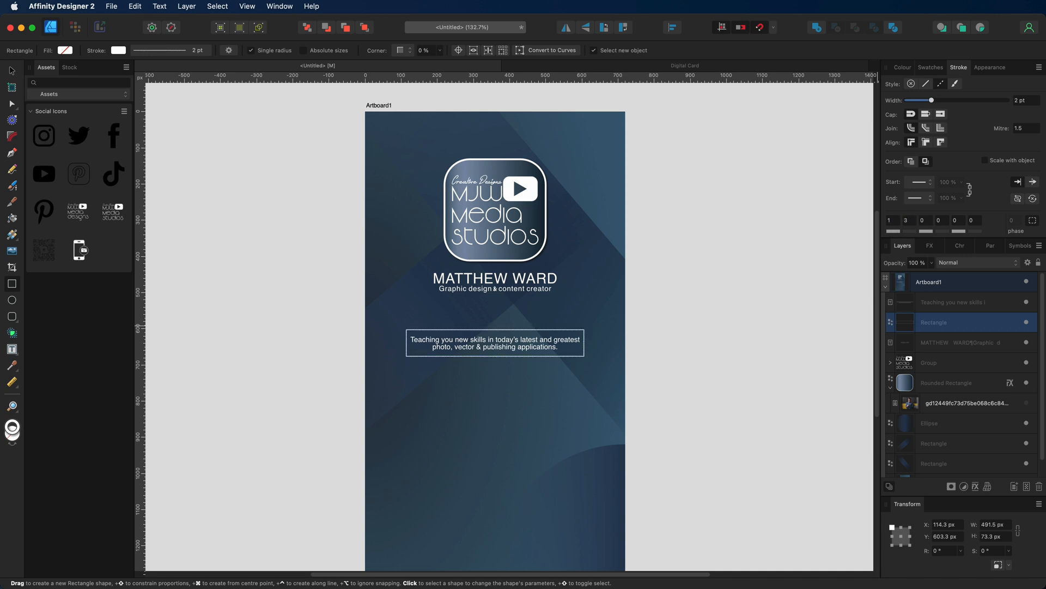
key(Return)
key(Return)
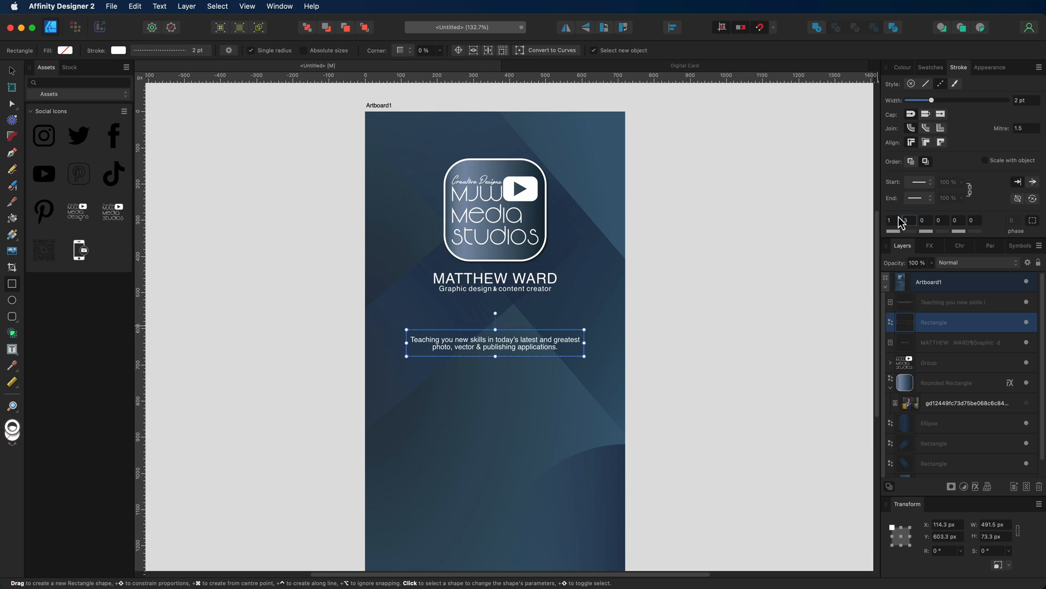
click(12, 71)
click(211, 158)
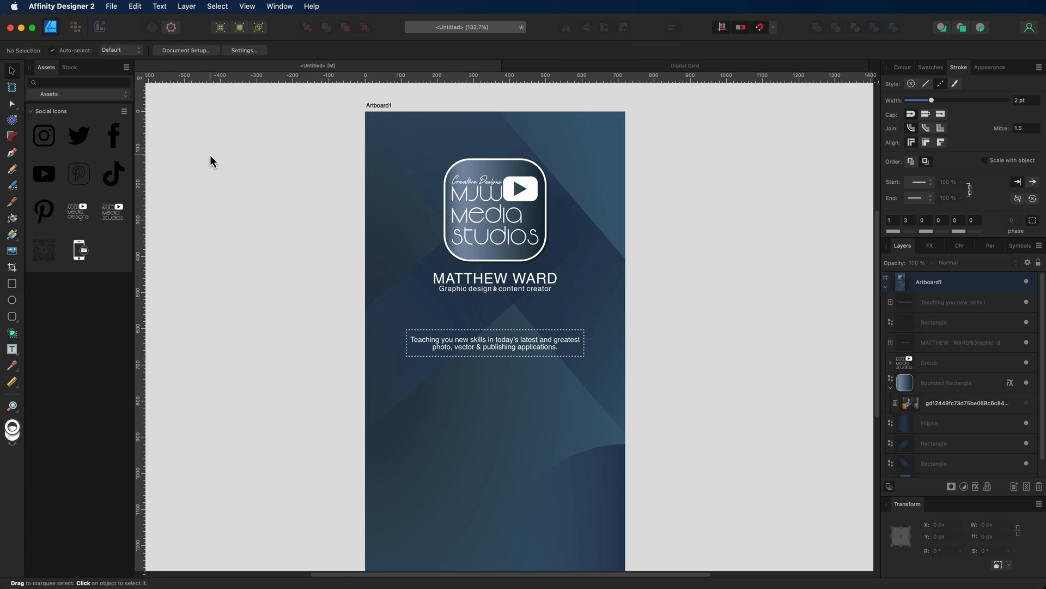
Place the QR code asset at about 258 × 258 px, centred horizontally on the lower part of the card.
key(super+0)
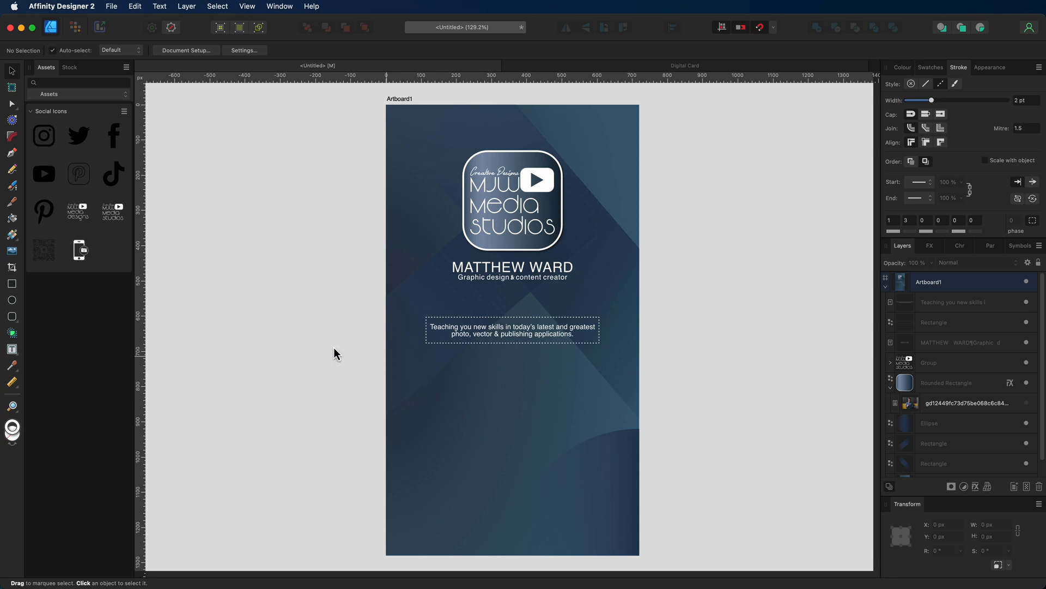
drag(45, 249, 495, 408)
drag(671, 232, 565, 415)
drag(527, 452, 522, 452)
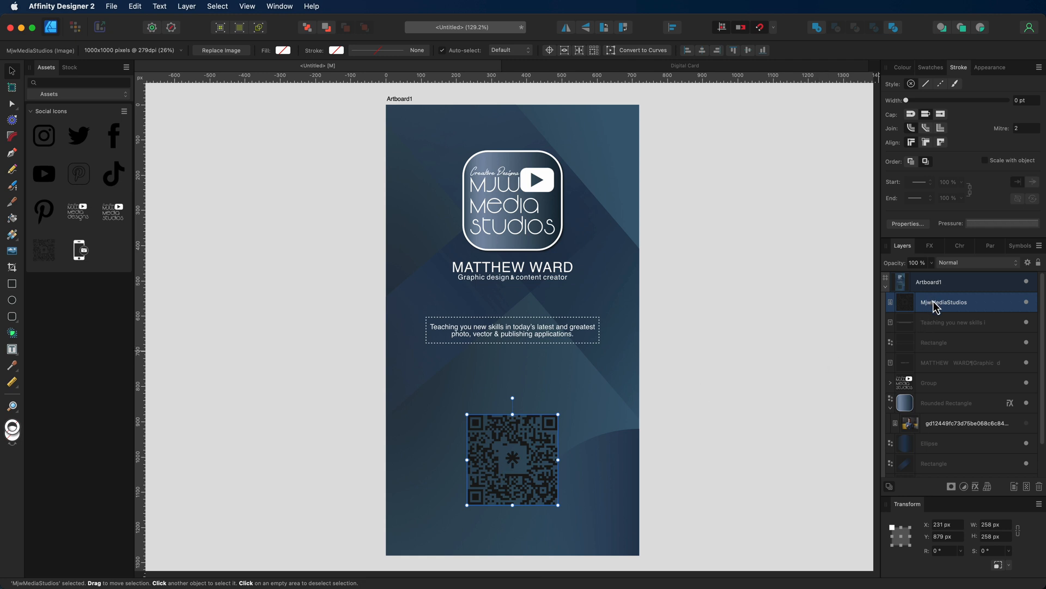
Recolour the QR code white with a Colour Overlay layer effect using #FFFFFF.
click(976, 486)
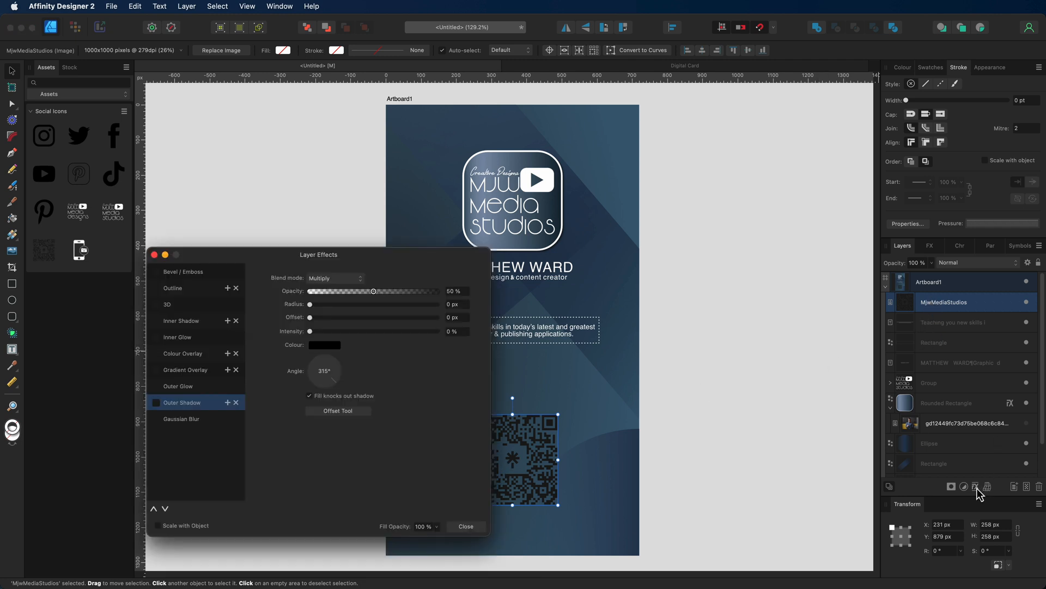
click(168, 353)
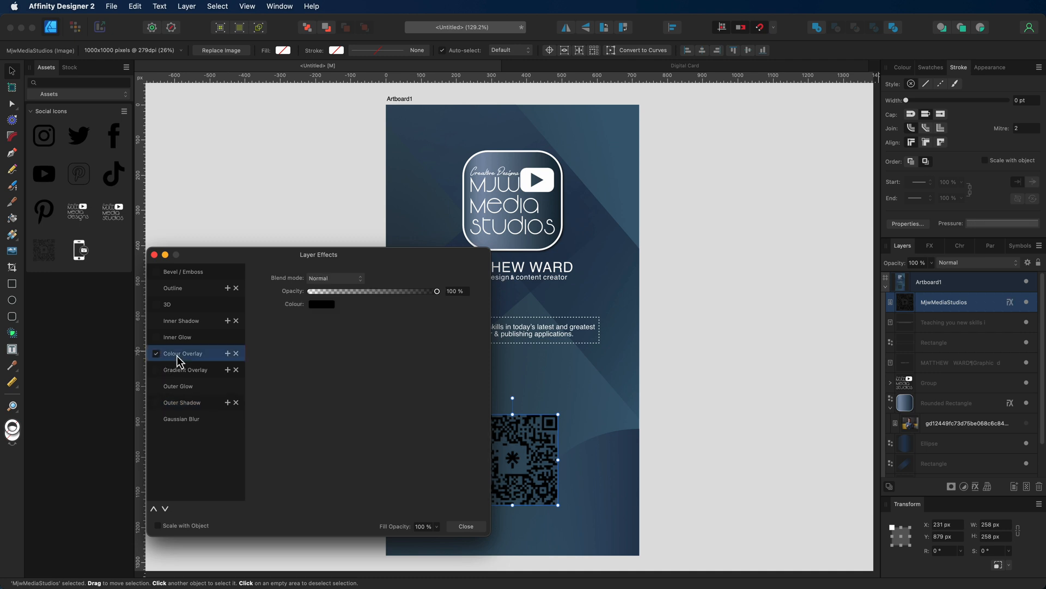
click(322, 303)
drag(358, 397, 330, 446)
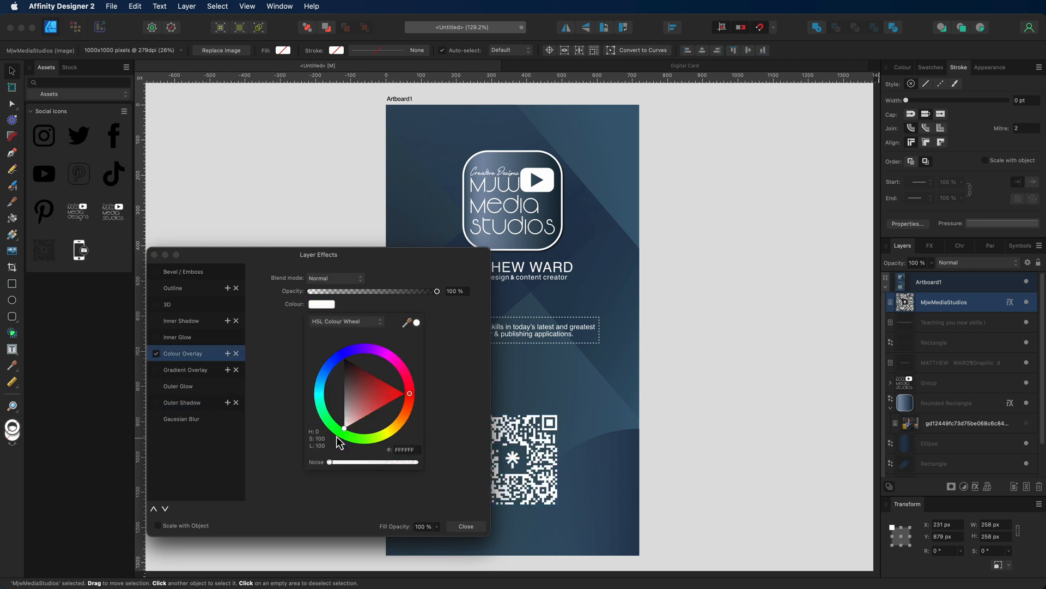
click(465, 527)
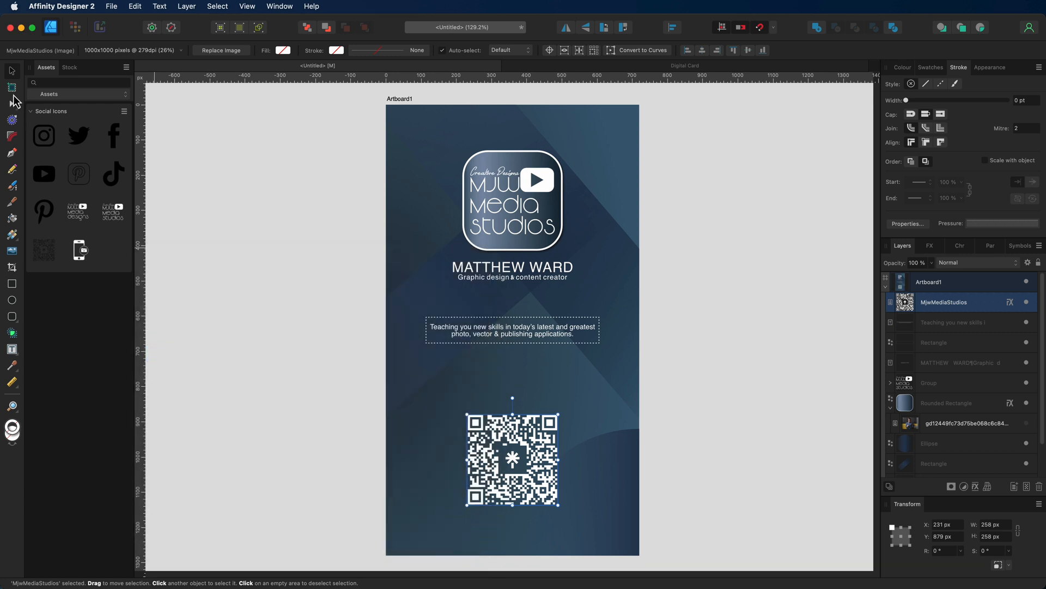
click(251, 186)
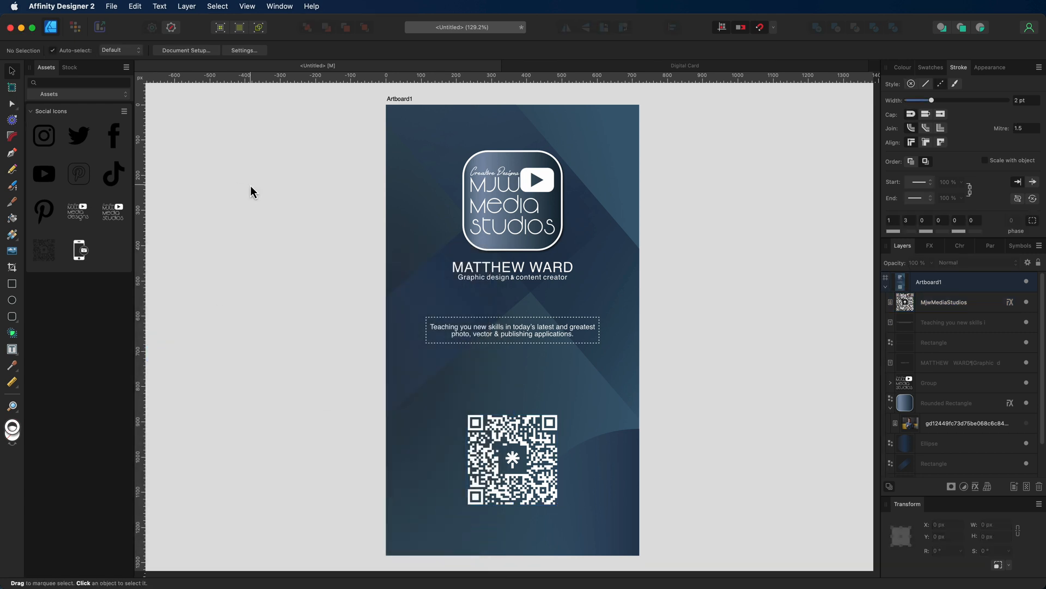
Scale the QR code down to about 219 × 219 px and centre it horizontally at a Y position of about 932 px.
click(492, 426)
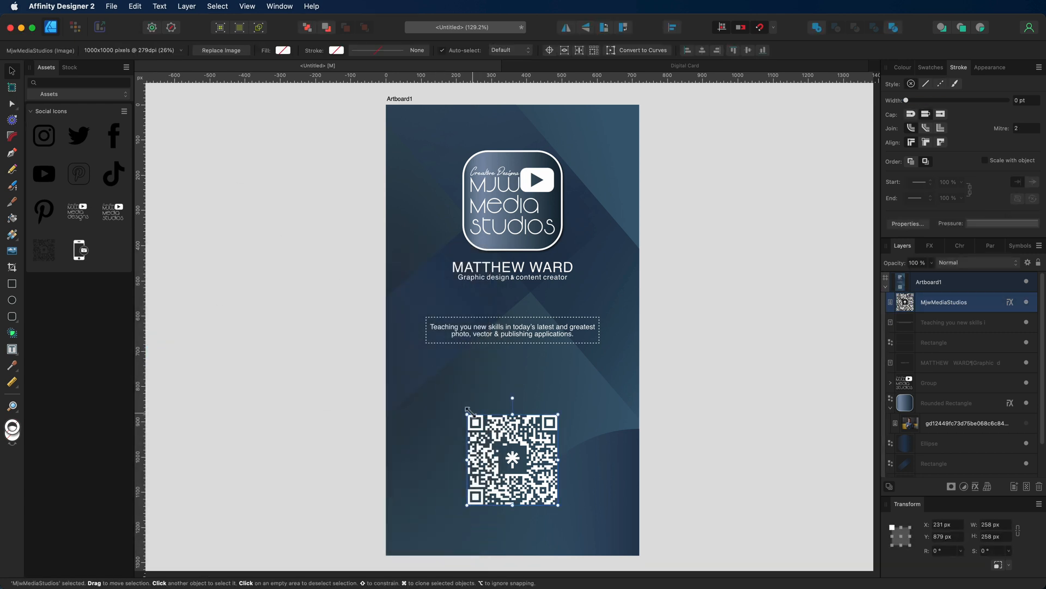
drag(470, 417, 527, 443)
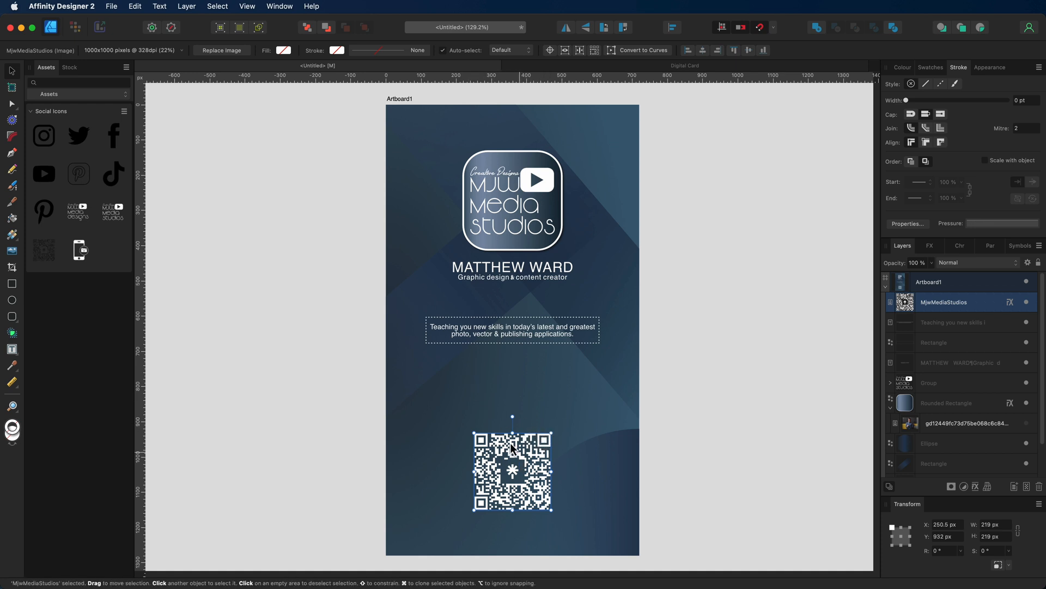
click(330, 374)
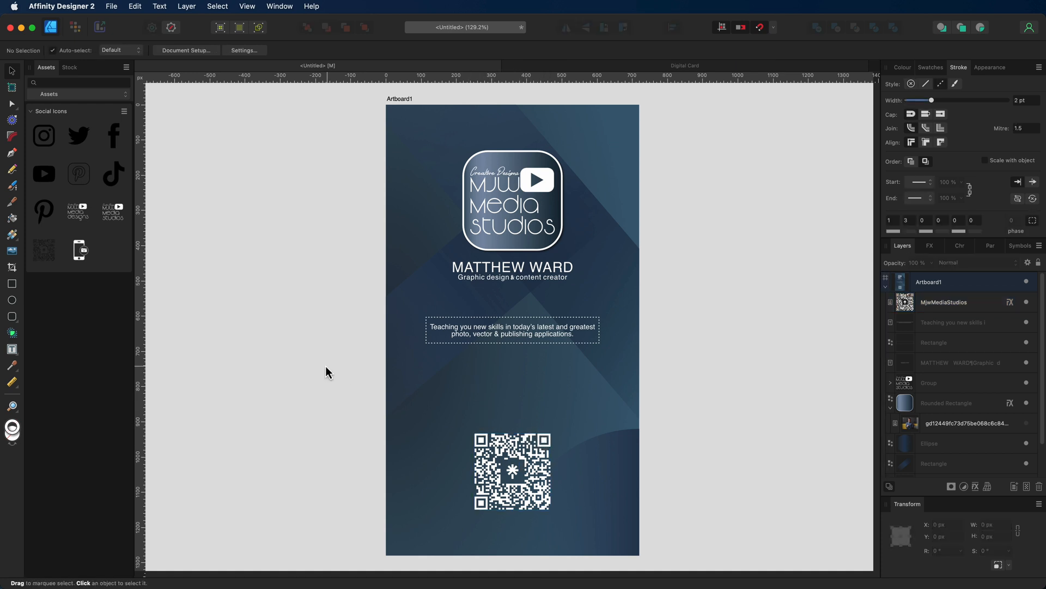
Place the smartphone icon asset at about 103 × 103 px just above the QR code's left half, at about X 226, Y 802 px.
drag(79, 249, 231, 315)
drag(481, 403, 480, 408)
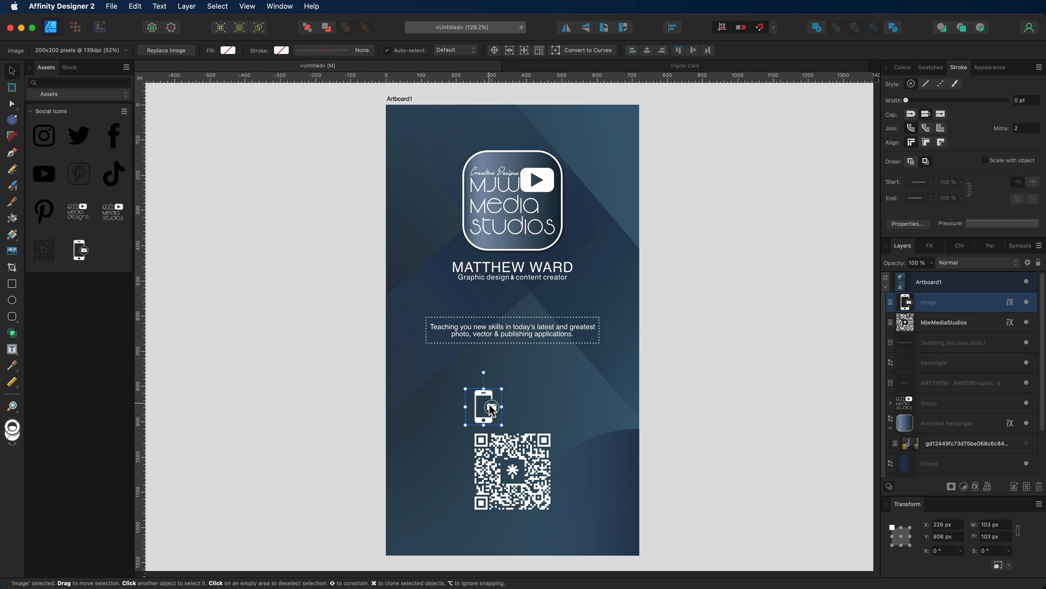
drag(490, 404, 489, 402)
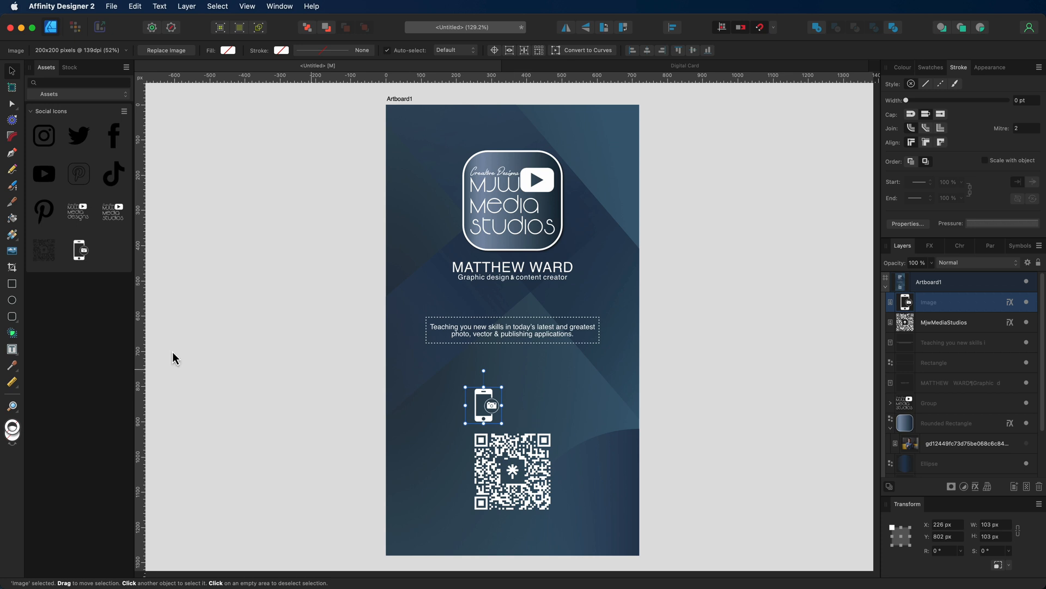
Add a text frame beside the phone icon reading "Snap with your smartphone camera for my social links".
click(12, 349)
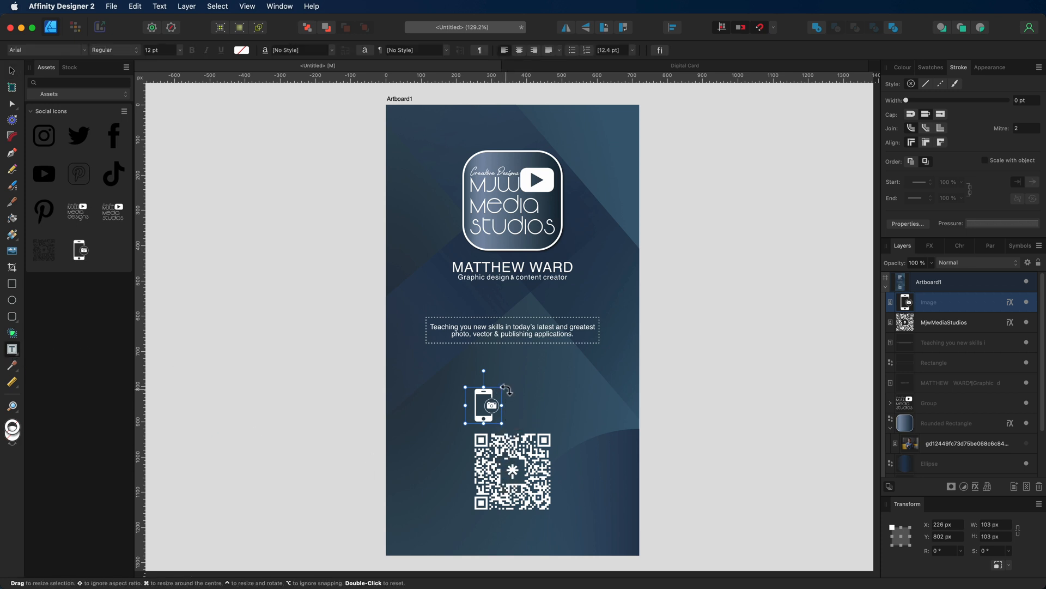
drag(512, 387, 551, 423)
text(Snap with your smartphone camera for my social links)
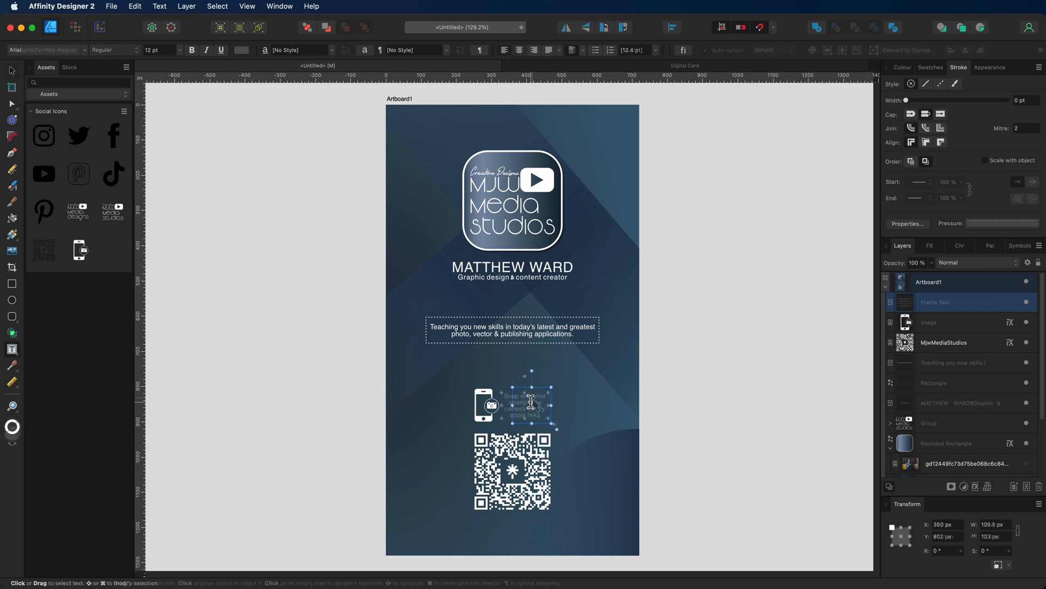
key(Escape)
click(661, 330)
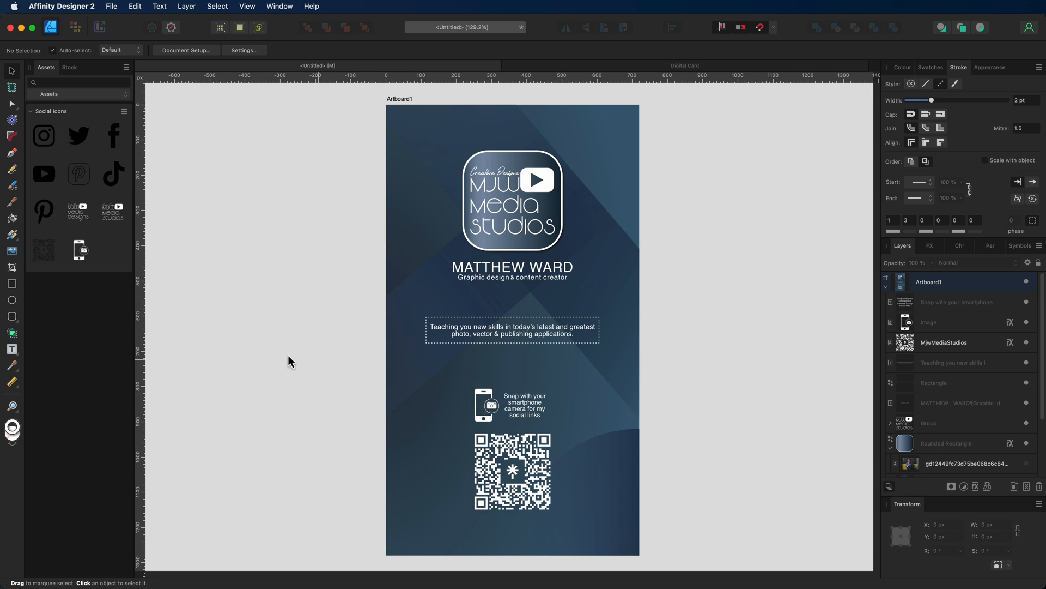
Draw a rounded rectangle of about 297 × 404 px around the phone icon, text and QR code, centred horizontally on the card.
click(12, 317)
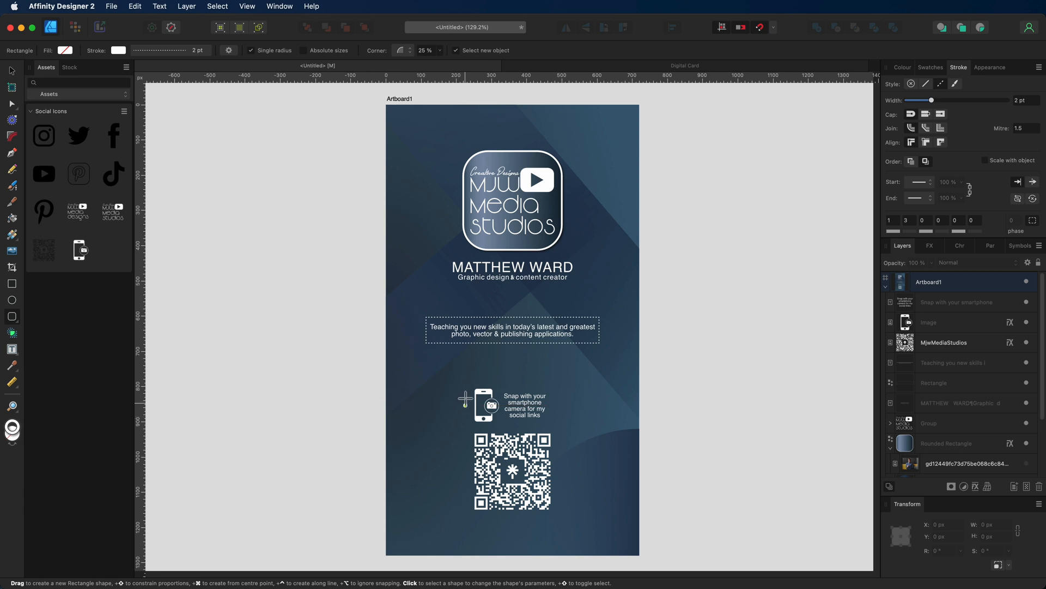
drag(464, 380, 570, 523)
key(v)
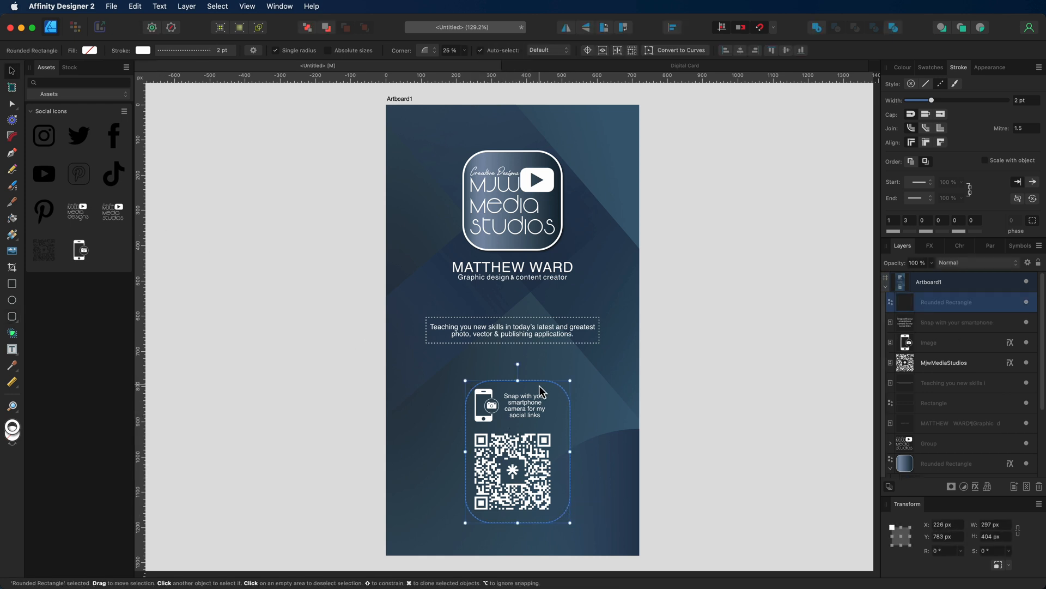
drag(534, 384, 535, 384)
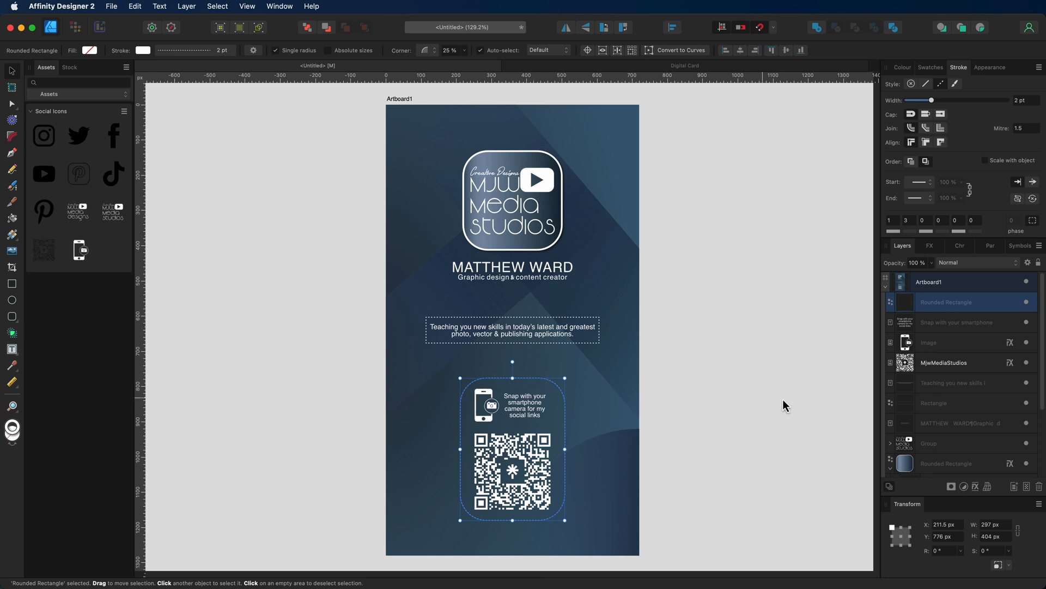
Fill the rounded rectangle with black and move it behind the QR code, phone icon and caption text.
click(899, 67)
click(902, 97)
drag(960, 132, 937, 92)
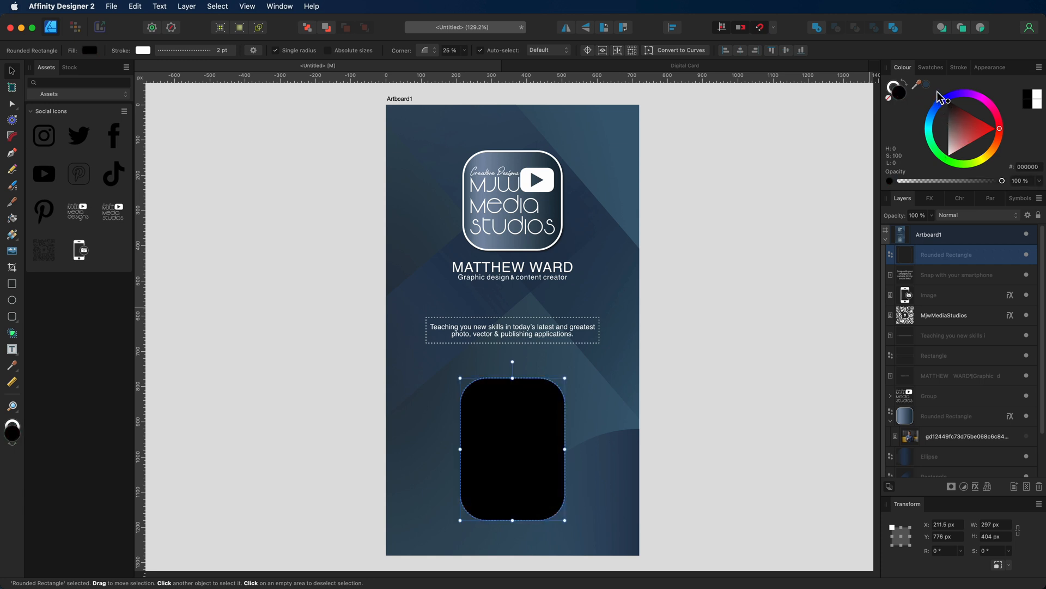
drag(932, 261, 932, 330)
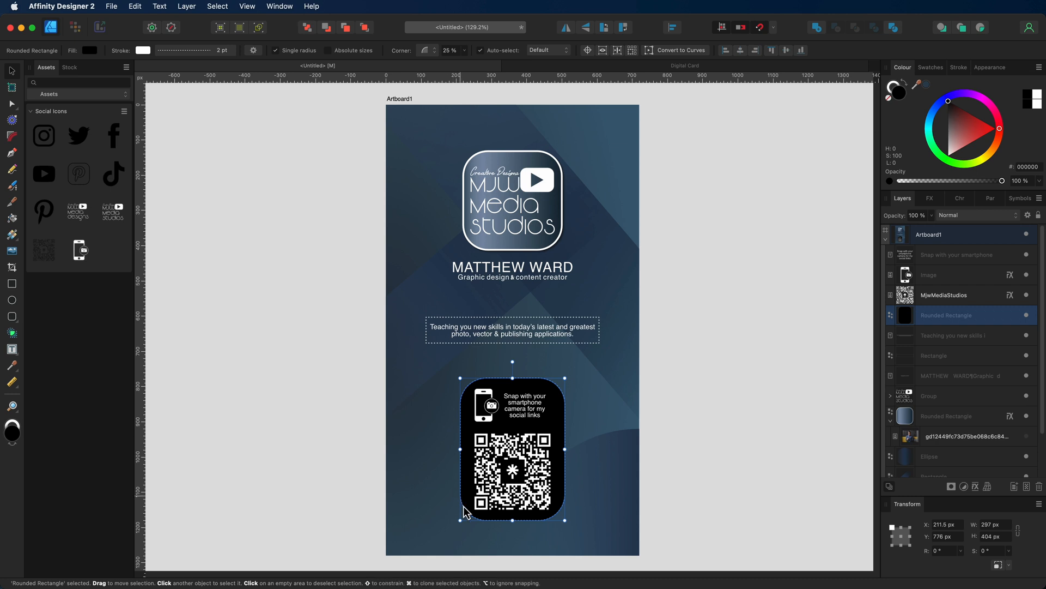
Lower the black rounded rectangle's layer opacity to 40%.
click(931, 215)
drag(932, 229, 896, 229)
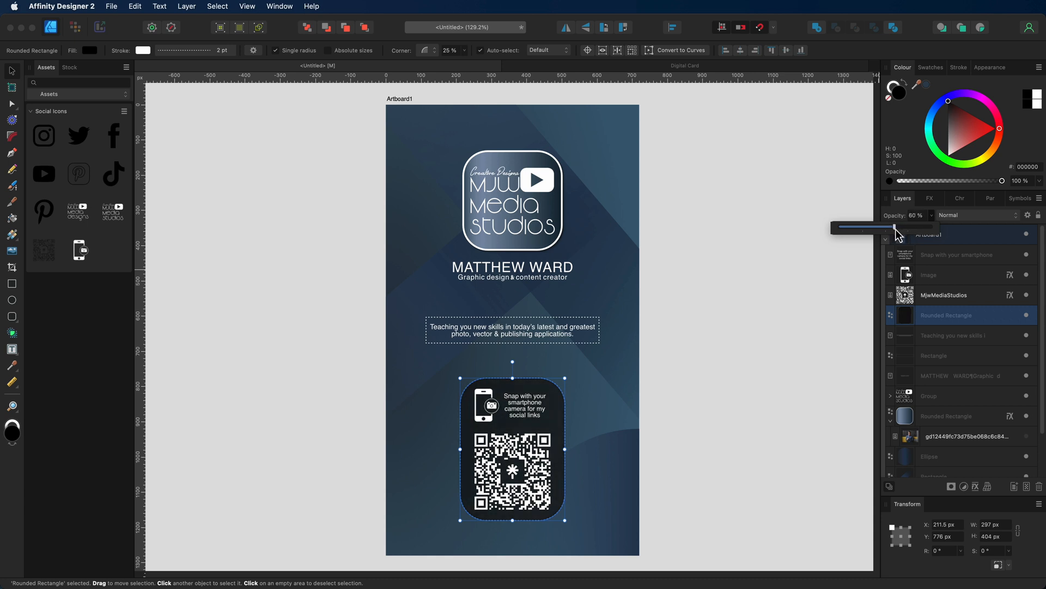
click(814, 197)
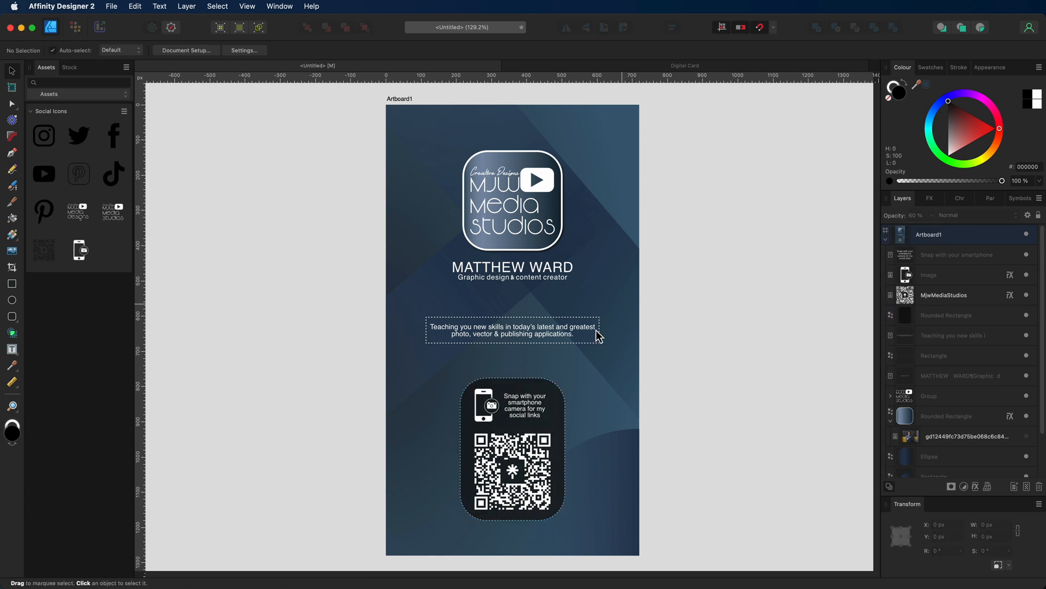
click(925, 319)
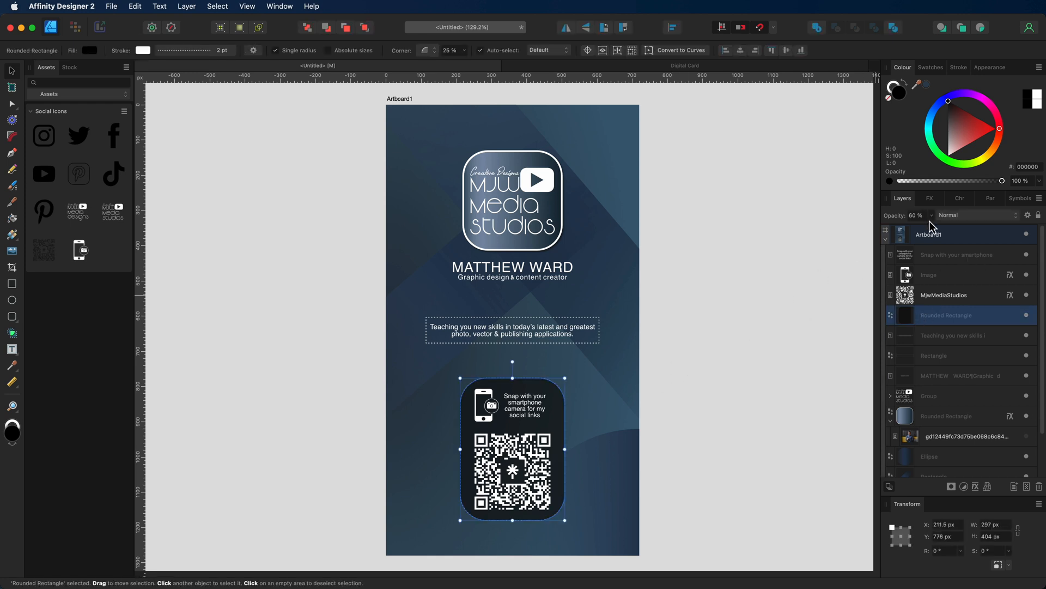
click(931, 216)
drag(930, 229, 911, 226)
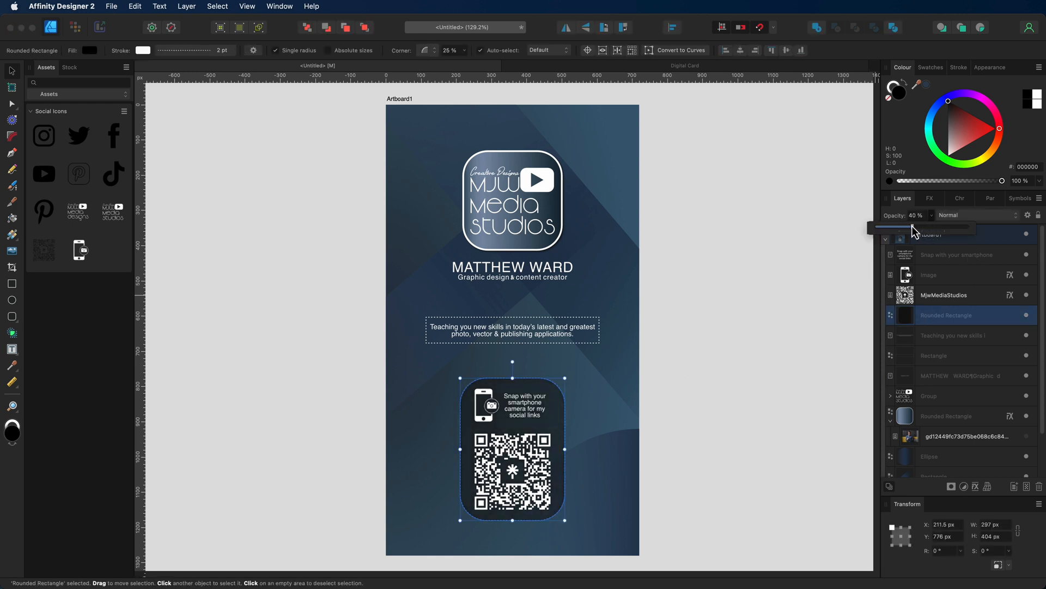
click(848, 220)
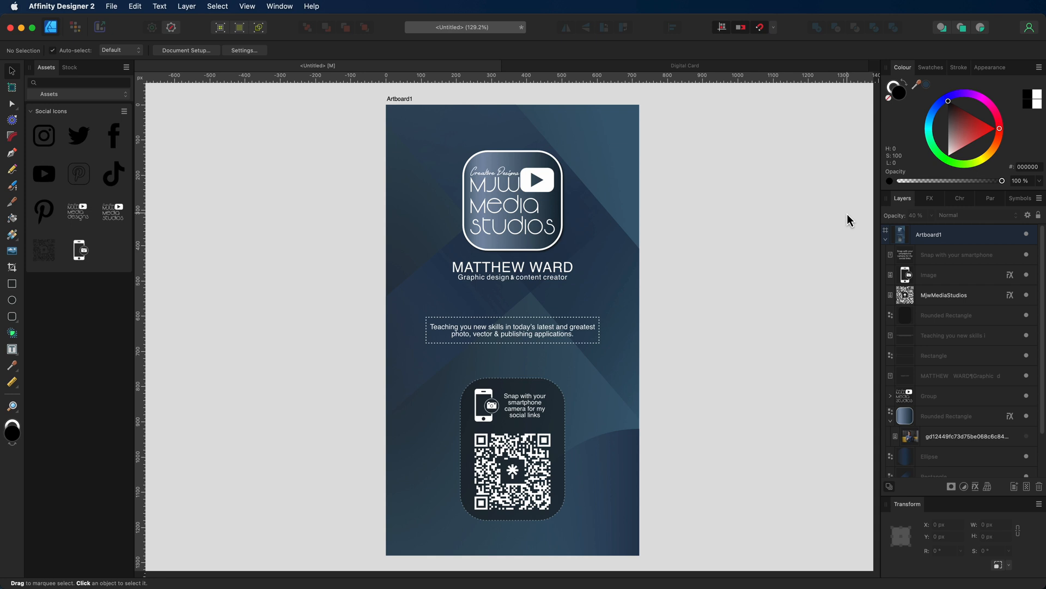
Set the corner radius of the rounded rectangle behind the QR code to 10%.
click(543, 382)
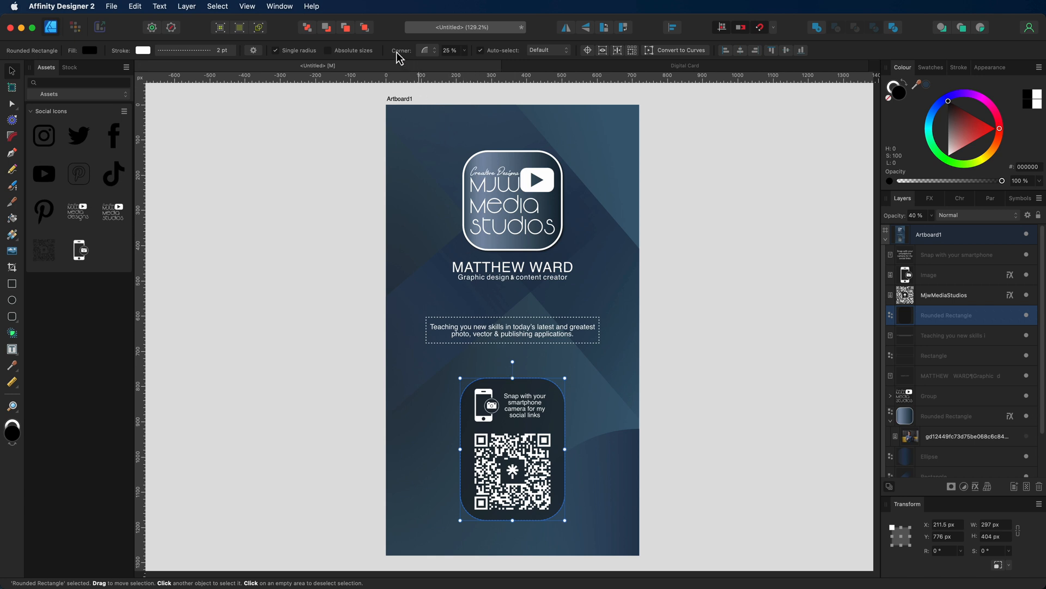
double_click(457, 50)
click(459, 51)
text(10)
key(Return)
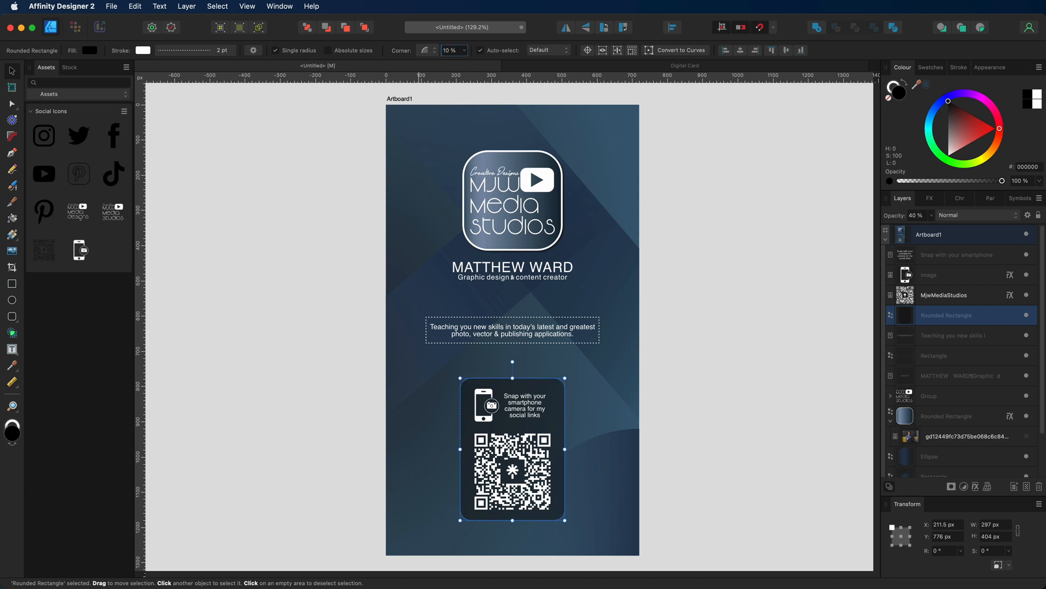
click(239, 165)
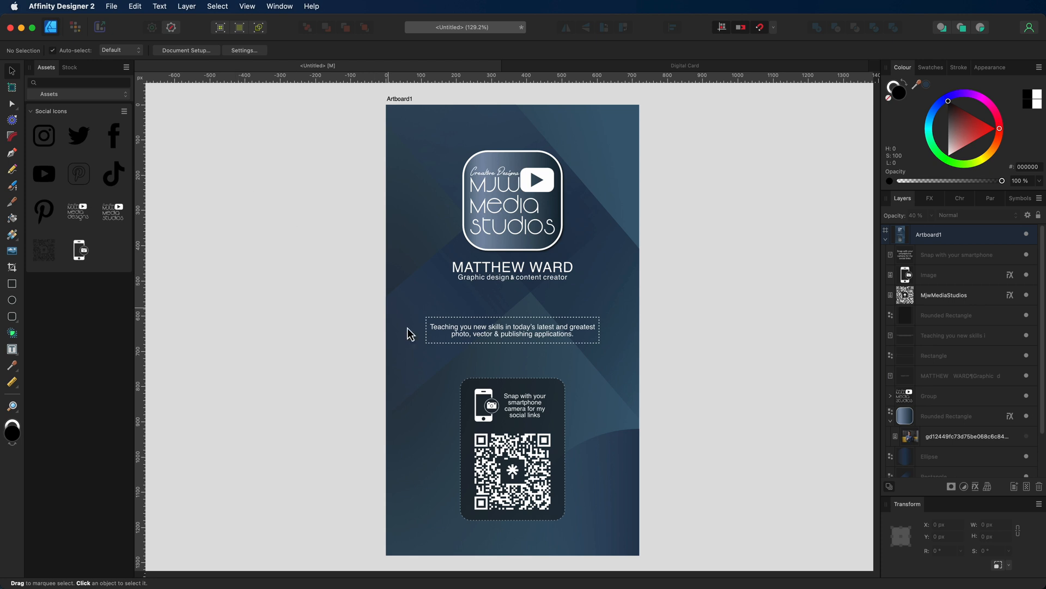
Shrink the QR code's background panel to about 269 × 387 px and position it at about X 226, Y 783 px.
click(564, 432)
drag(565, 449, 555, 450)
drag(511, 386, 515, 386)
drag(513, 520, 512, 514)
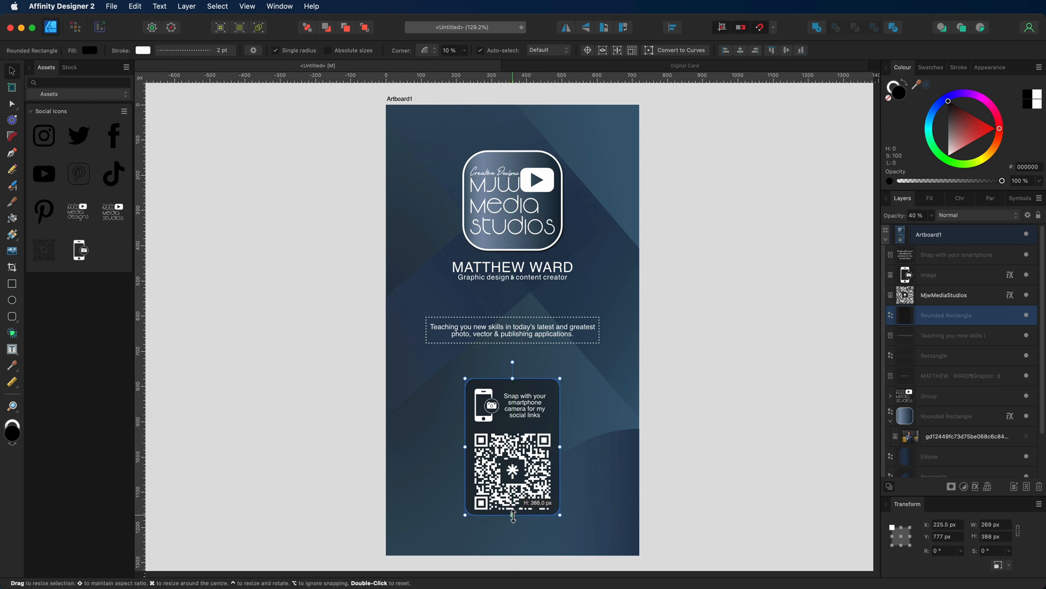
drag(522, 388, 522, 390)
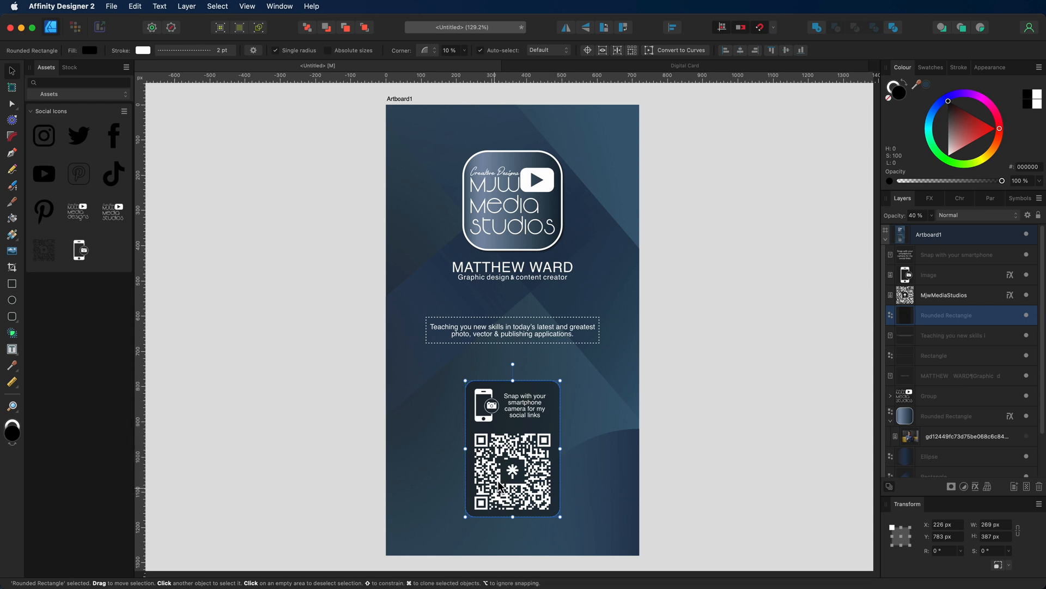
Add an Outer Shadow effect to the QR code's background panel with a 5 px radius and 5 px offset.
click(977, 488)
click(169, 402)
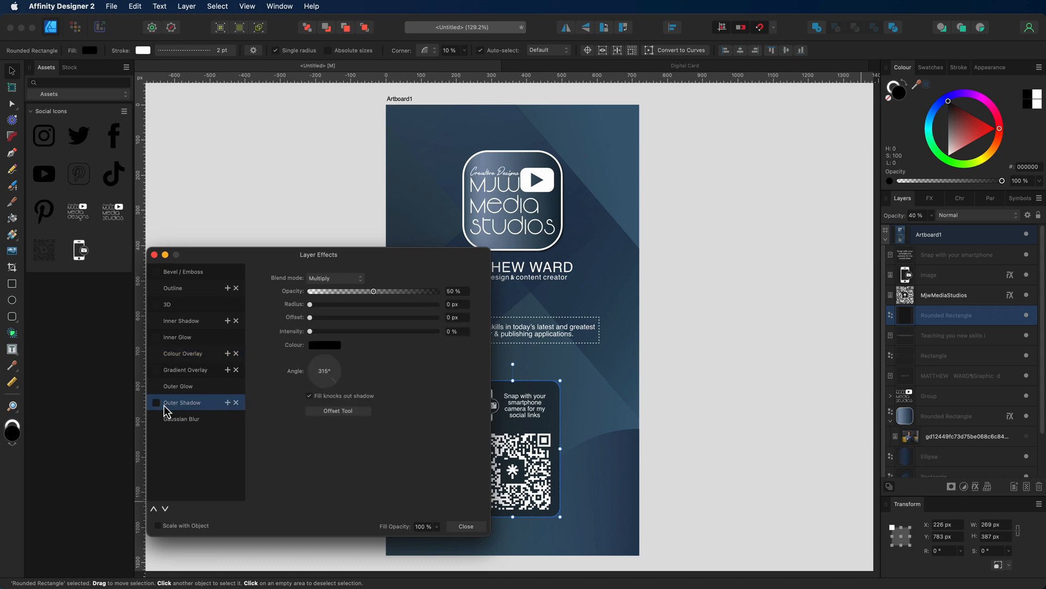
click(156, 403)
click(454, 304)
text(5)
key(Tab)
text(5)
key(Return)
click(464, 530)
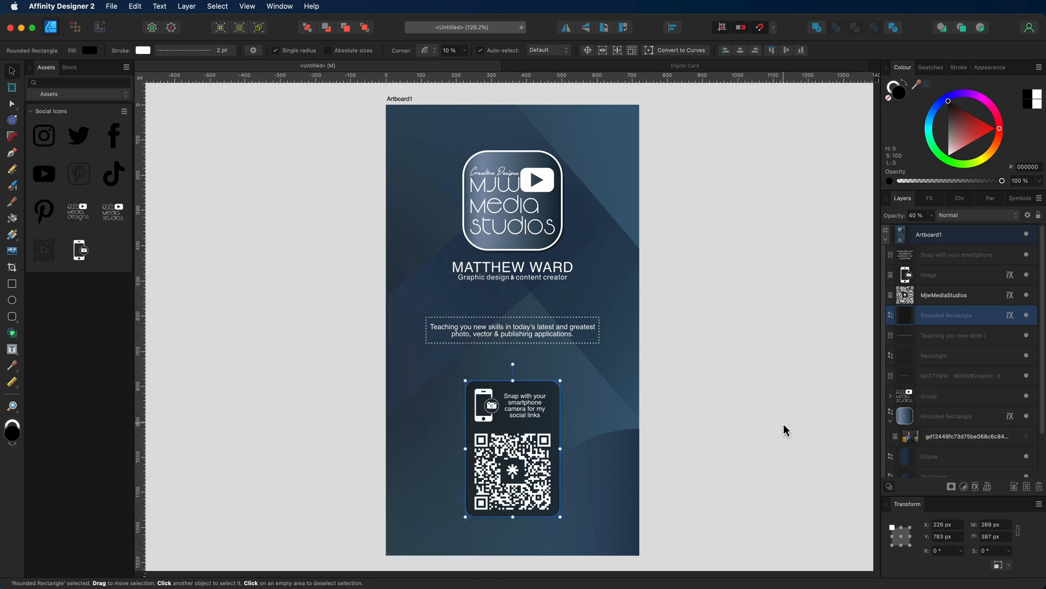
click(784, 424)
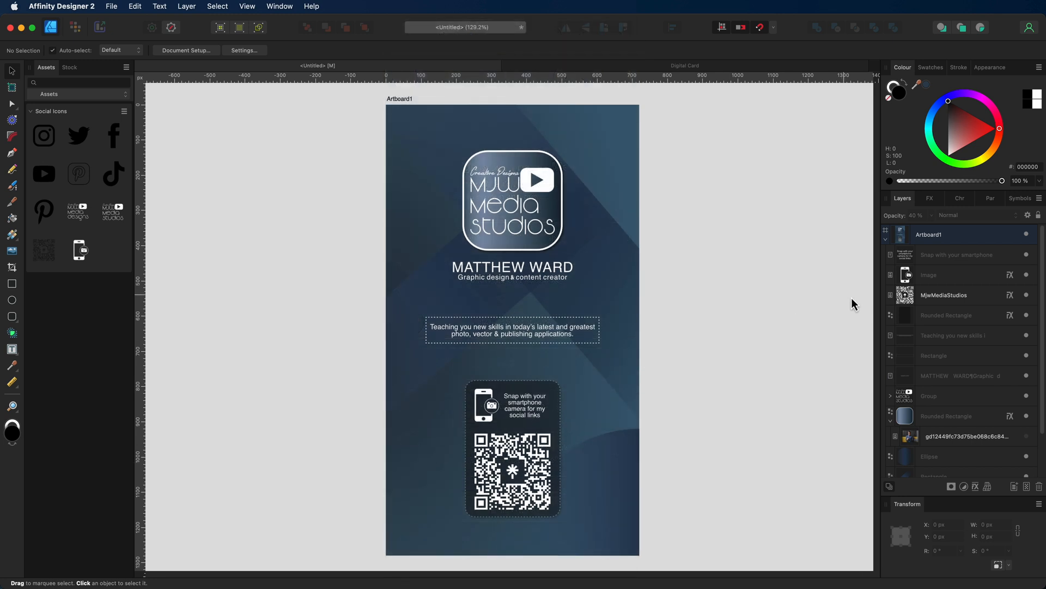
Group the ellipse and the three background rectangles and name the group "background".
scroll(938, 329, down, 3)
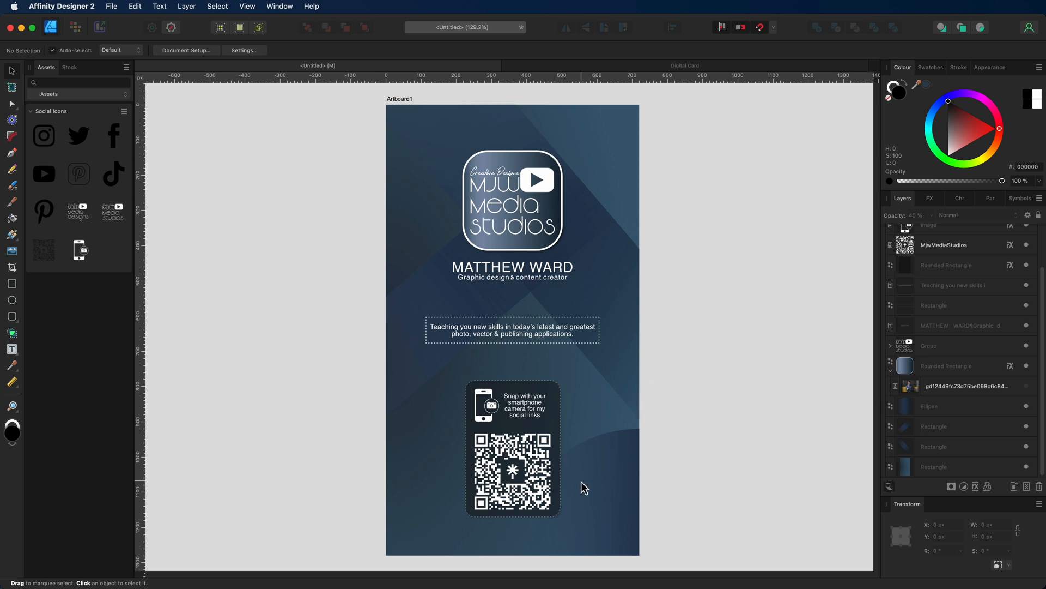
click(934, 469)
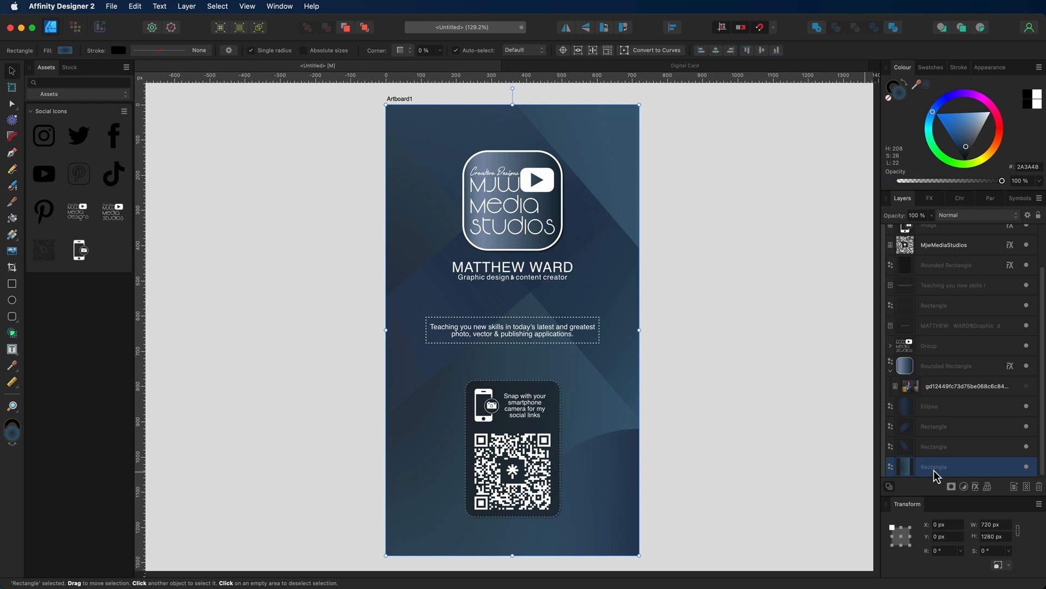
shift+click(936, 447)
shift+click(940, 426)
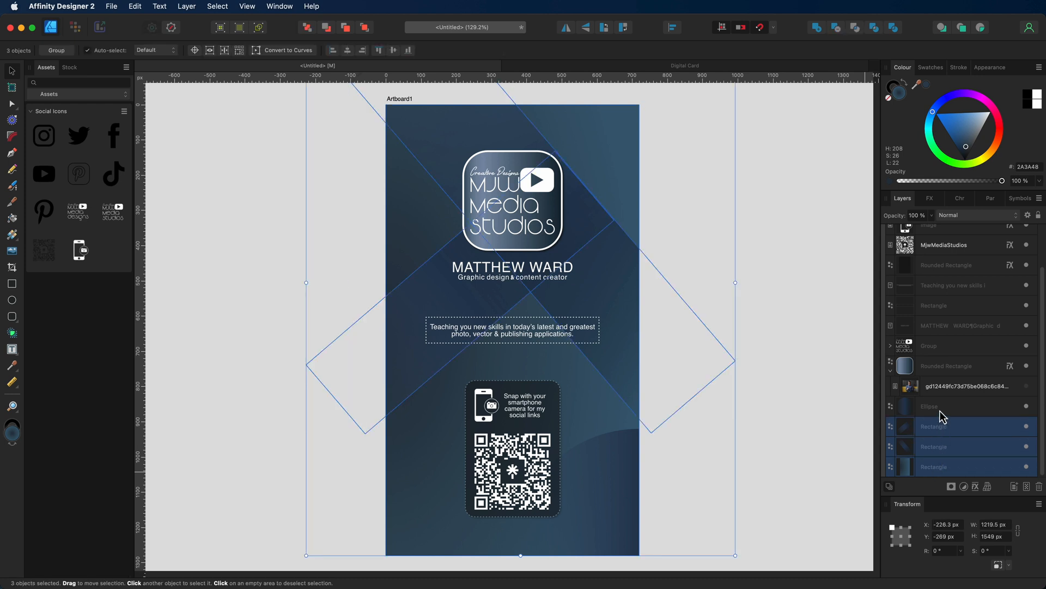
shift+click(940, 415)
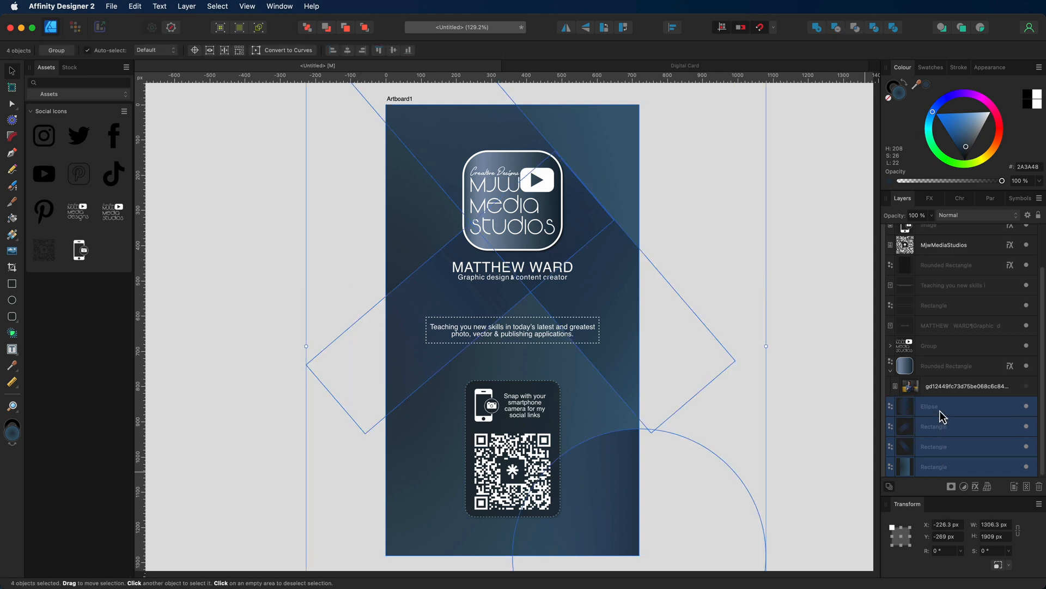
key(super+g)
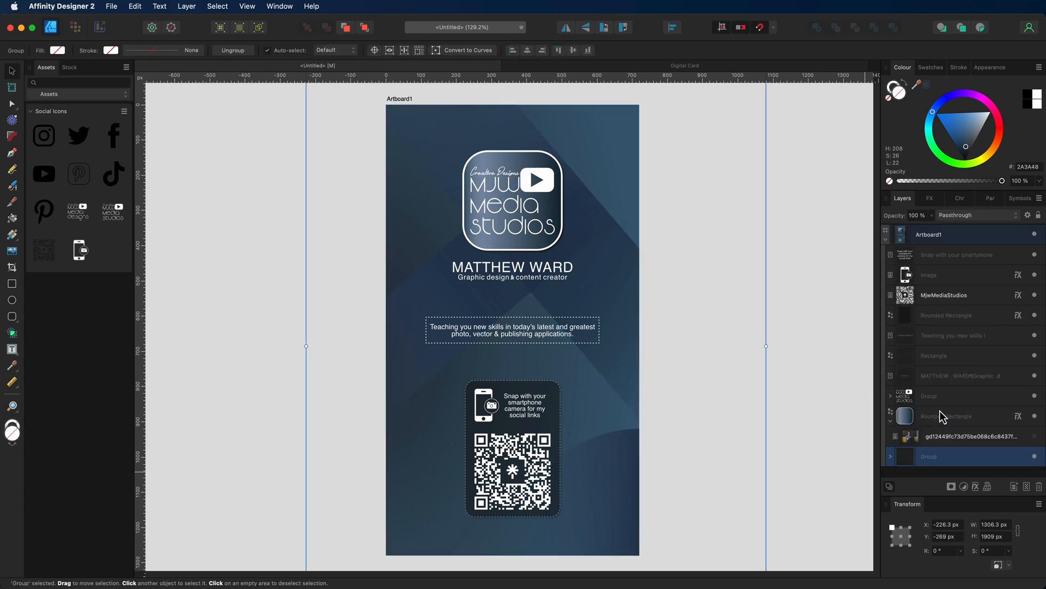
double_click(928, 457)
text(background)
key(Return)
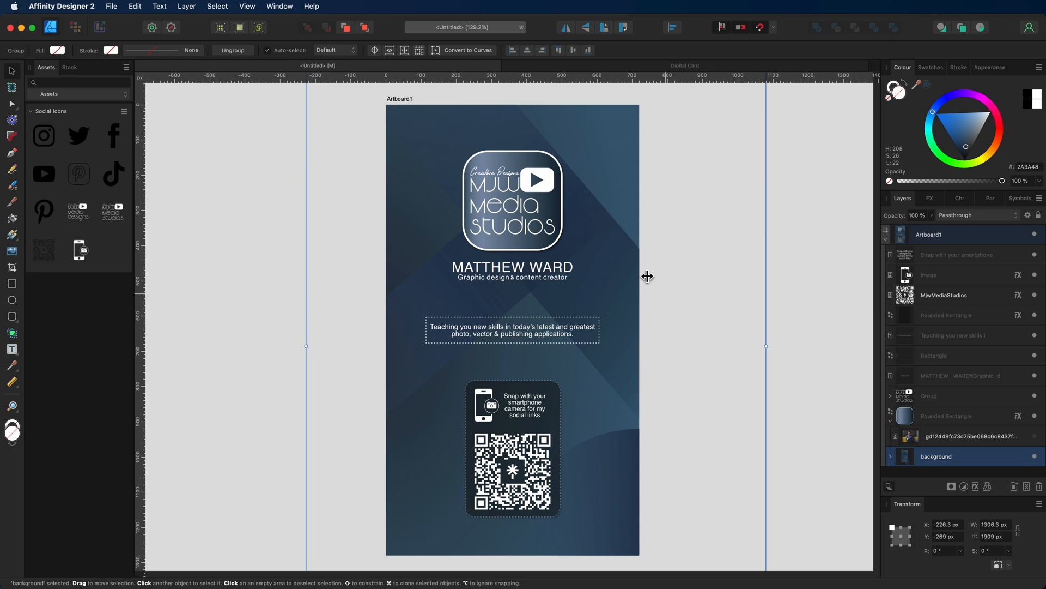
Nest the logo artwork group inside its rounded rectangle frame and rename that layer "logo".
mouse_move(676, 302)
mouse_down()
mouse_move(675, 262)
mouse_move(676, 318)
mouse_move(674, 303)
mouse_up()
drag(946, 401, 893, 401)
double_click(949, 396)
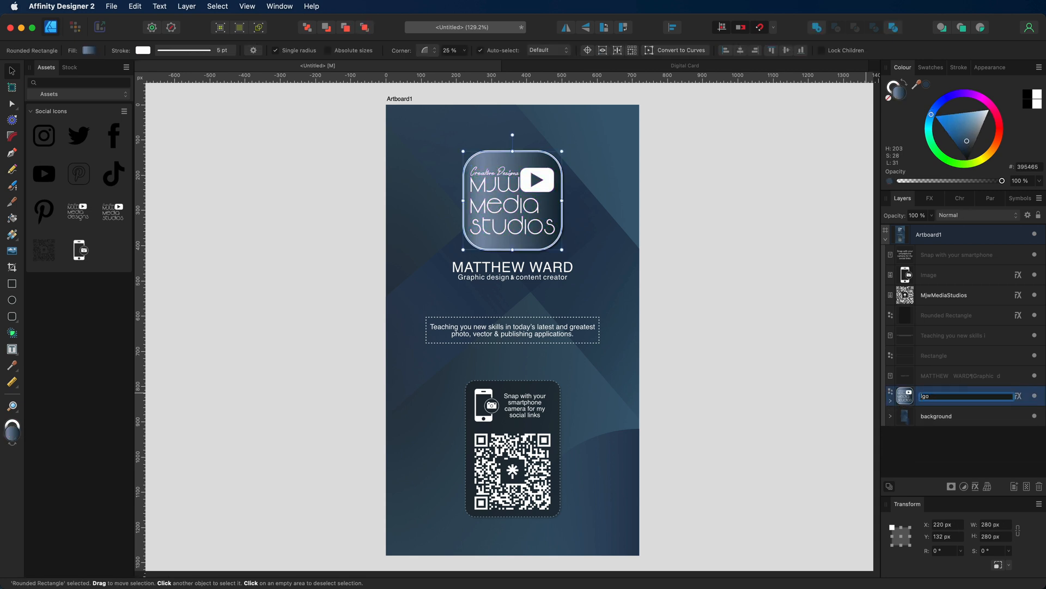
text(logo)
key(Return)
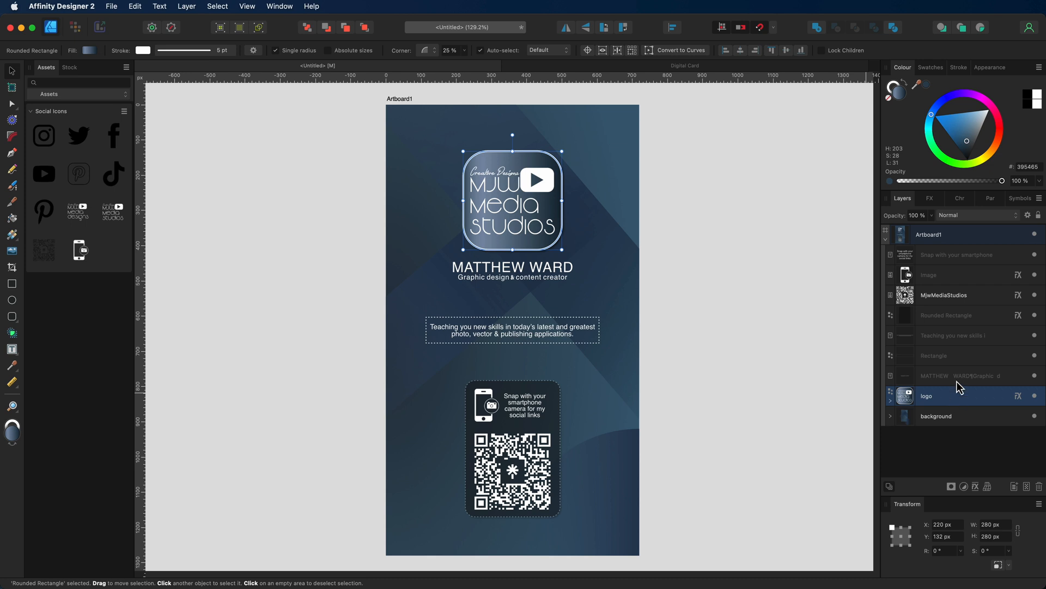
Group the tagline text with its dashed rectangle and name the group "bio".
click(930, 336)
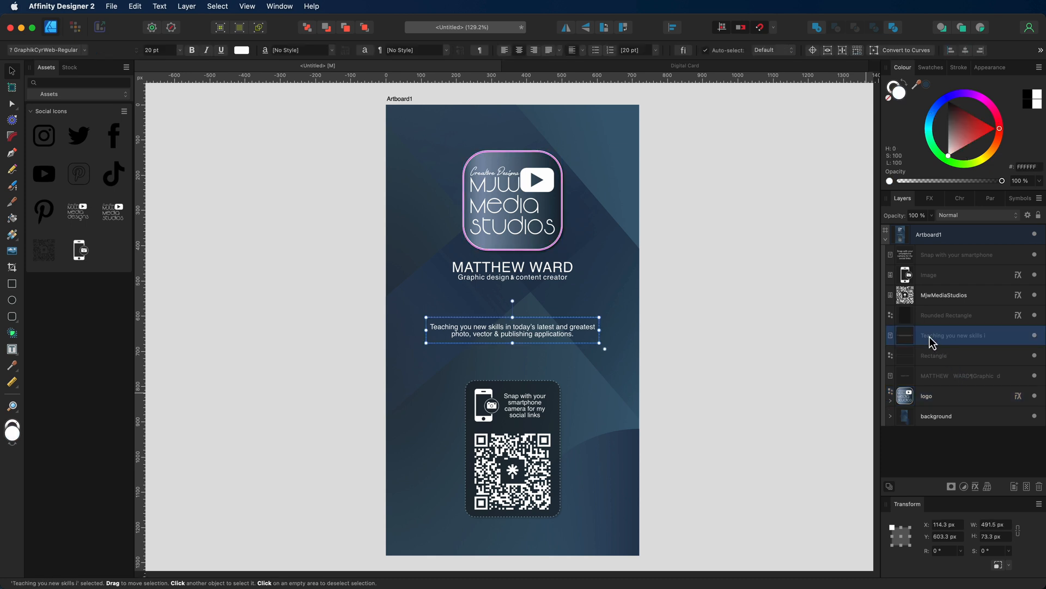
shift+click(930, 358)
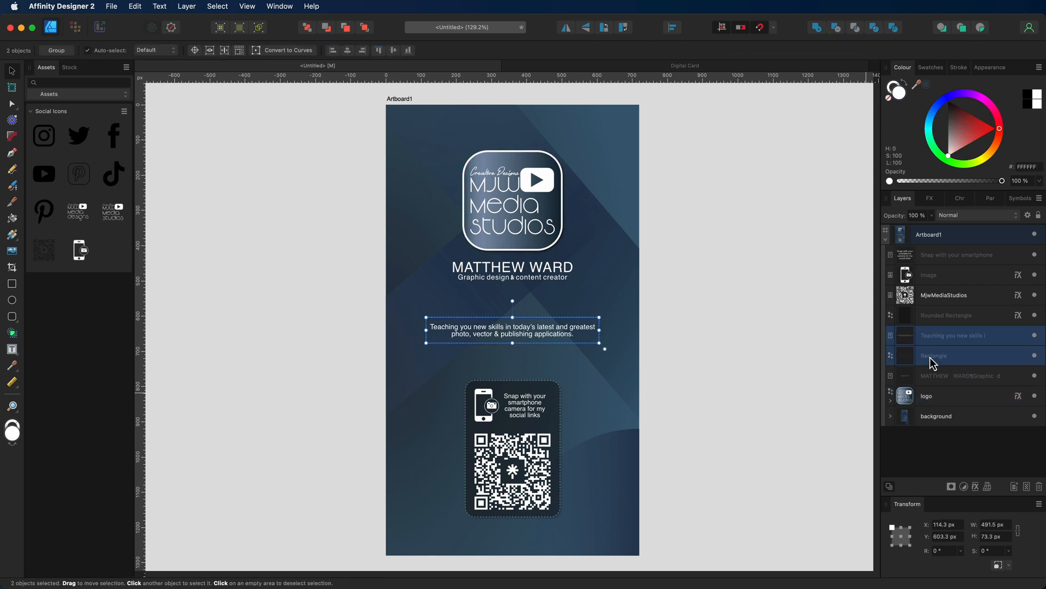
key(super+g)
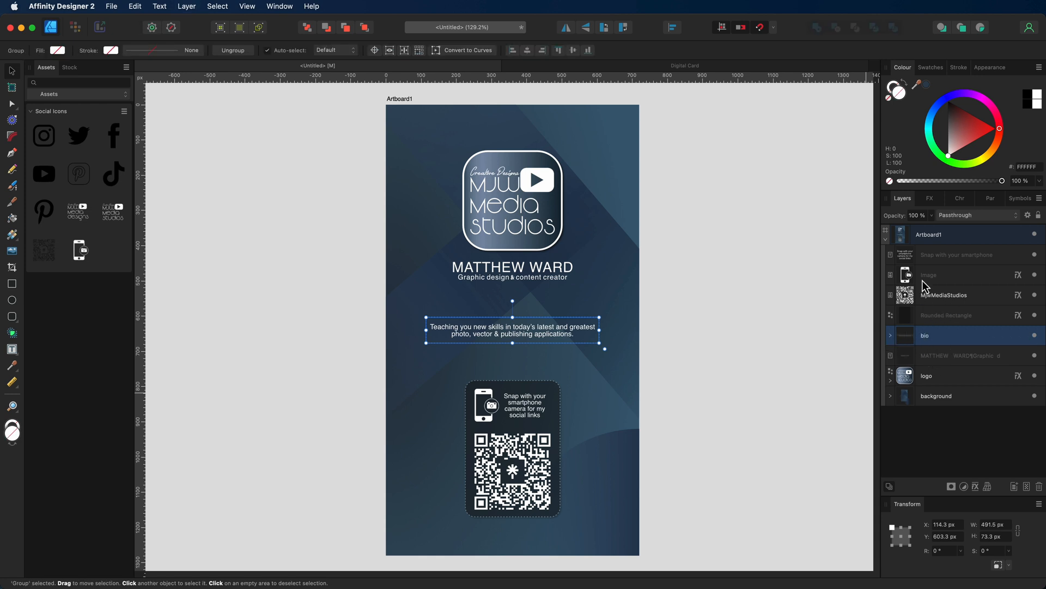
Group the caption, phone icon, QR code and their rounded background panel, and name the group "qr".
click(934, 257)
shift+click(933, 274)
shift+click(934, 293)
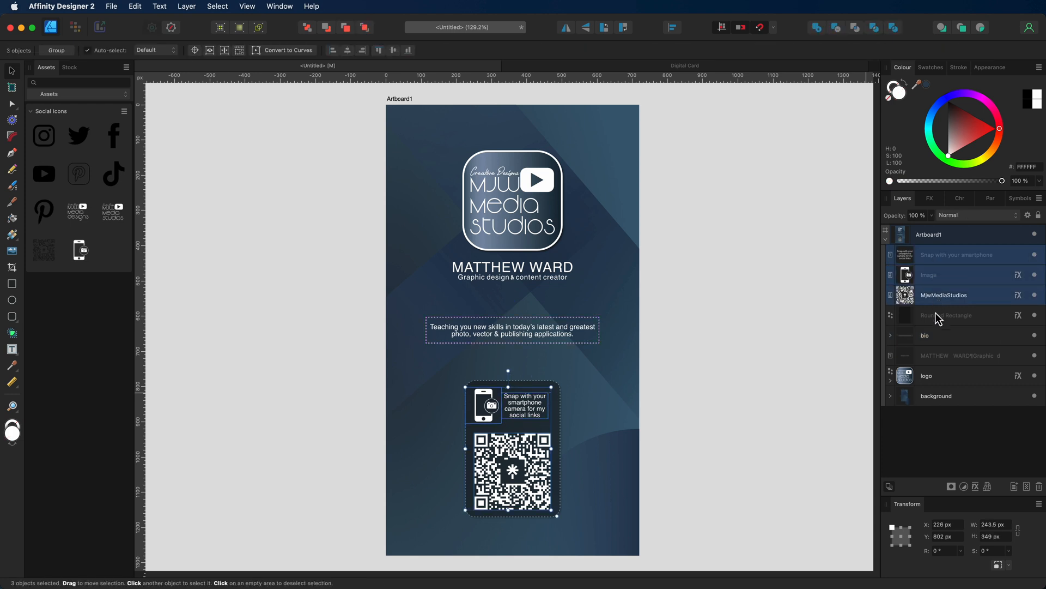
shift+click(935, 313)
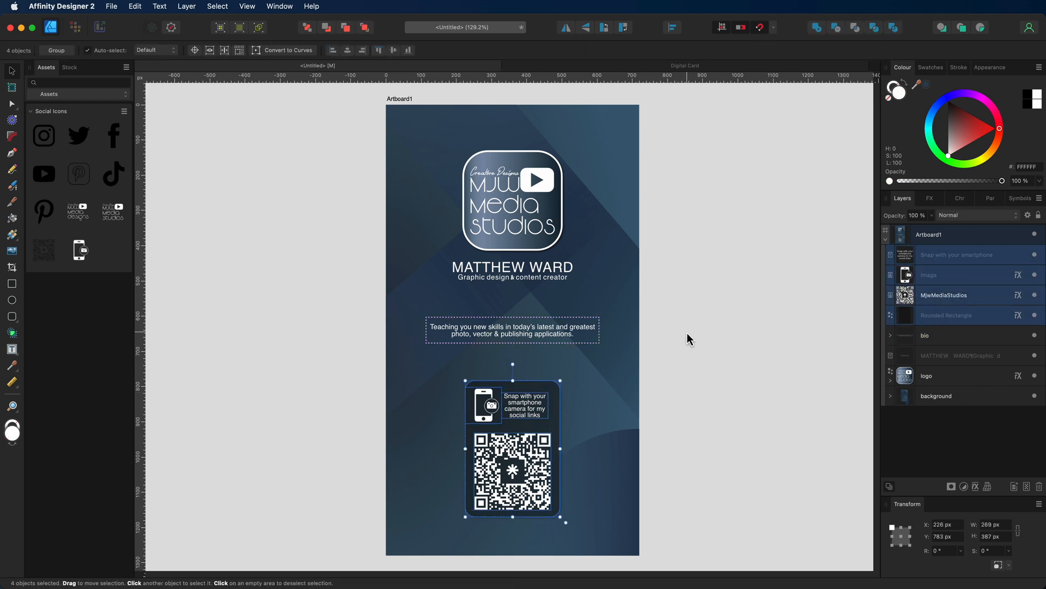
key(cmd+g)
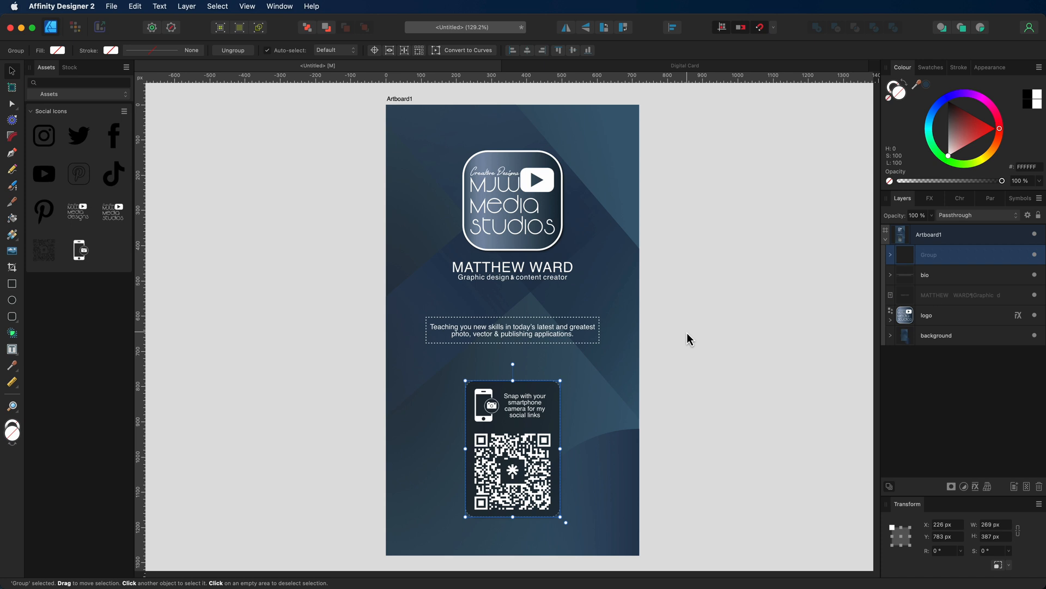
double_click(938, 255)
text(qr)
key(Return)
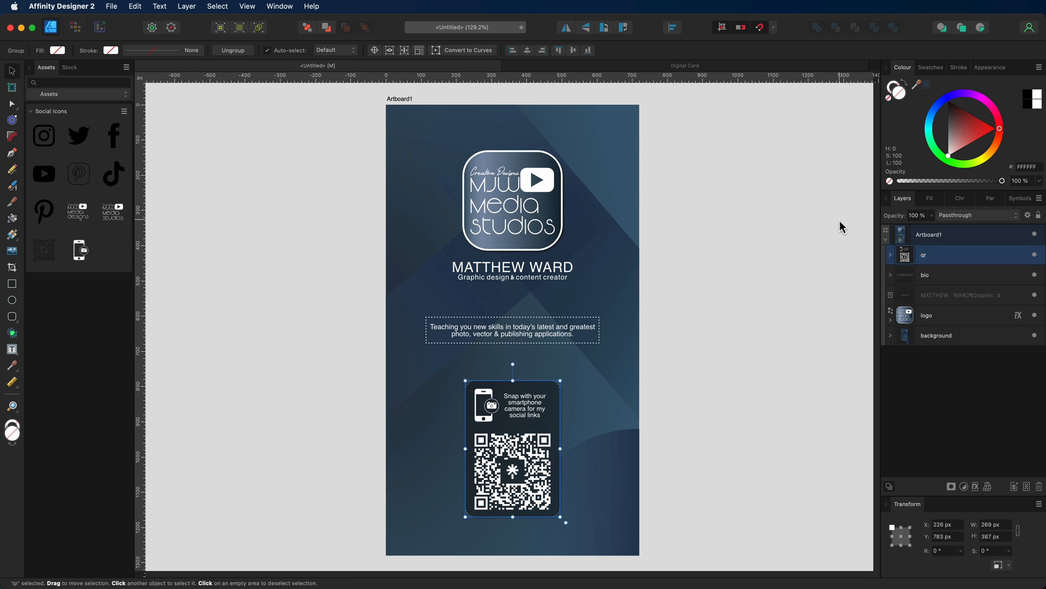
click(806, 280)
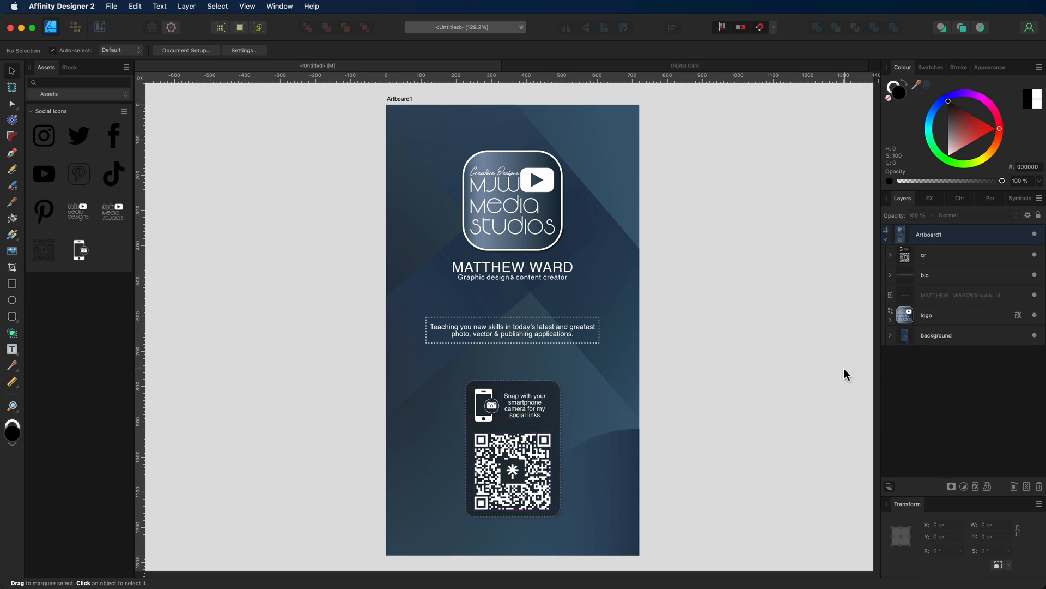
Duplicate Artboard1 with its contents to about X 759 px beside the original, and rename the copy "Artboard2".
scroll(824, 364, right, 2)
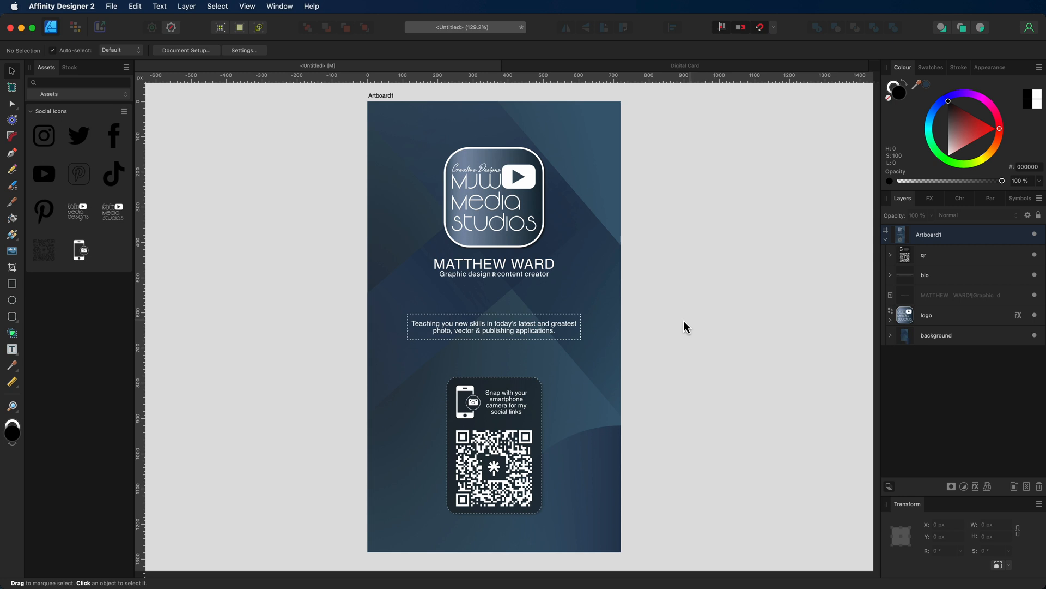
click(932, 244)
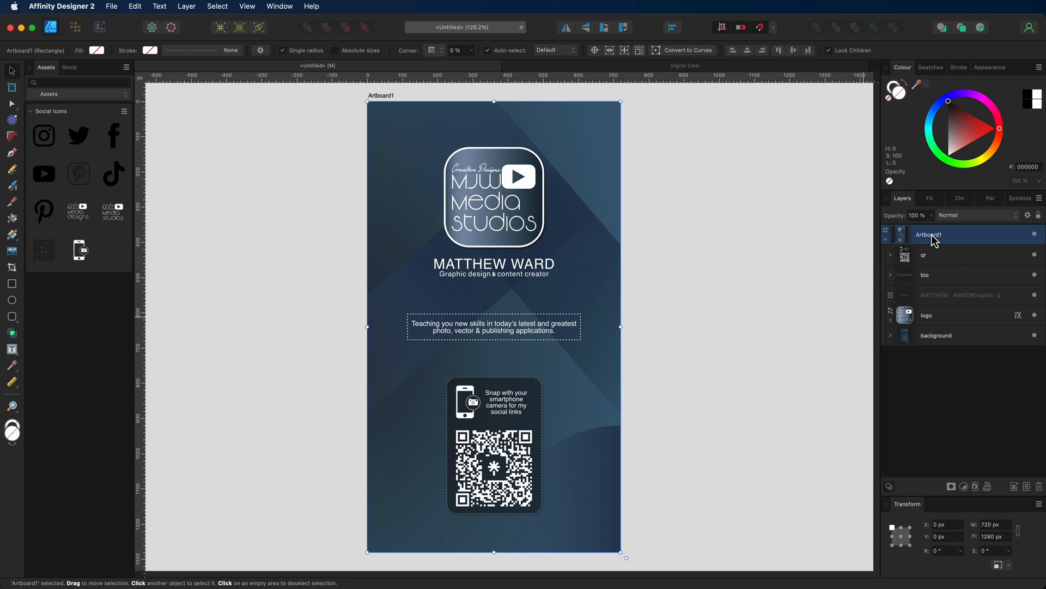
key(super+j)
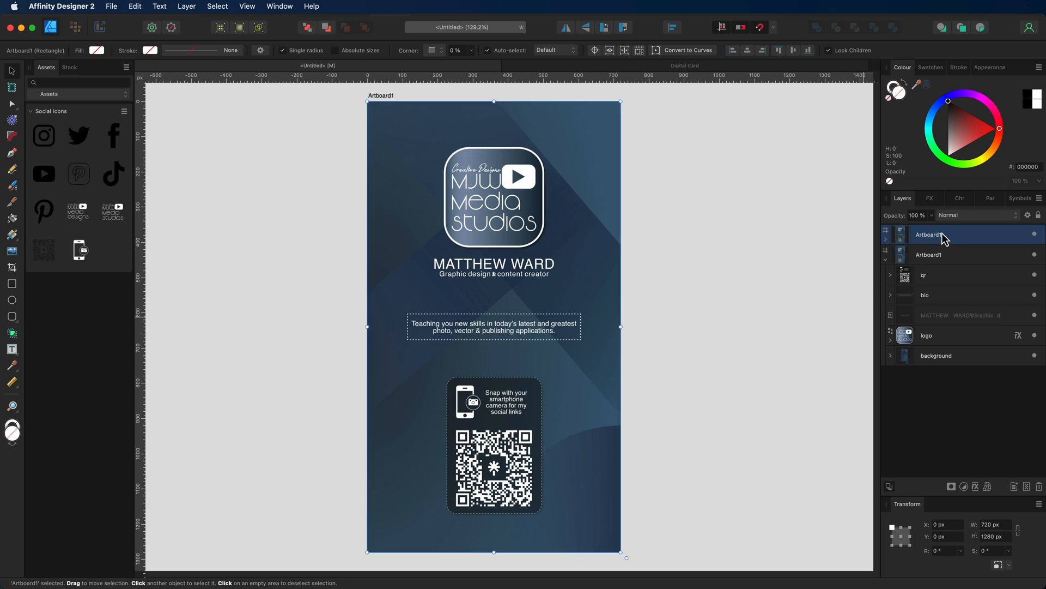
drag(422, 199, 688, 202)
scroll(689, 201, right, 5)
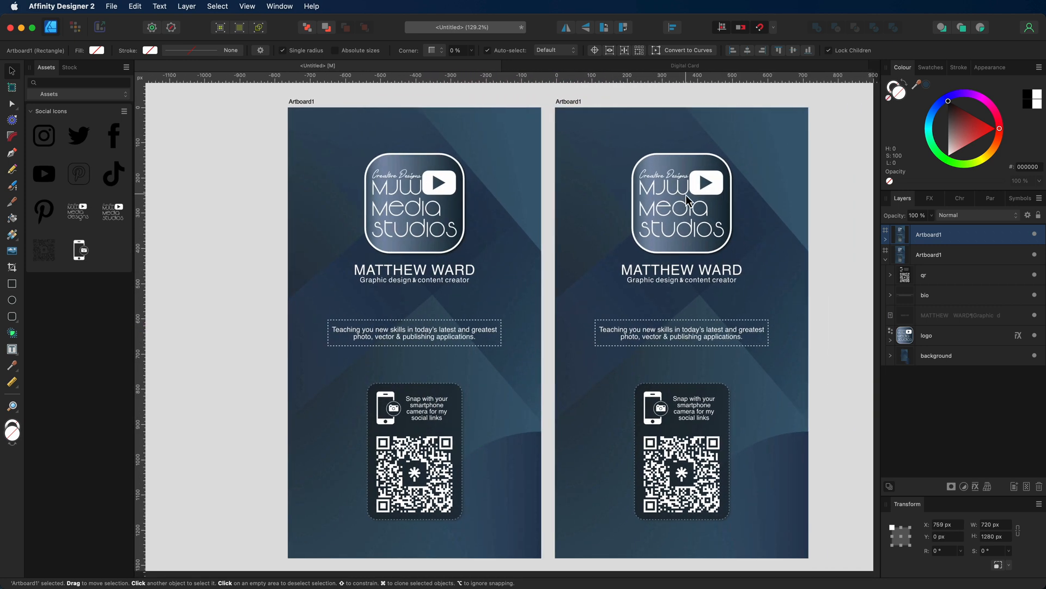
scroll(687, 196, down, 1)
scroll(687, 197, up, 1)
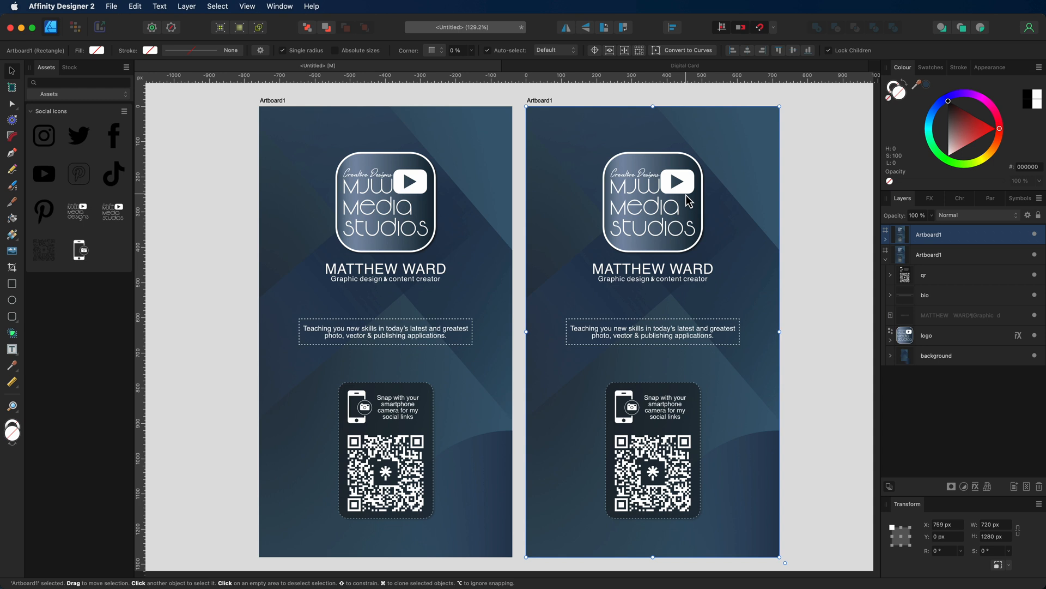
double_click(935, 235)
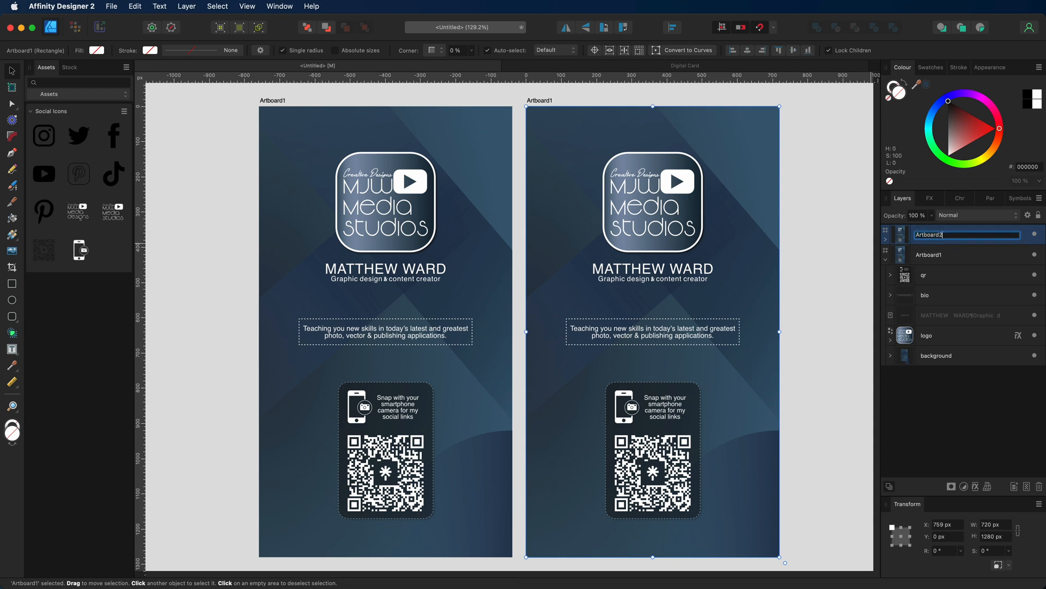
key(Return)
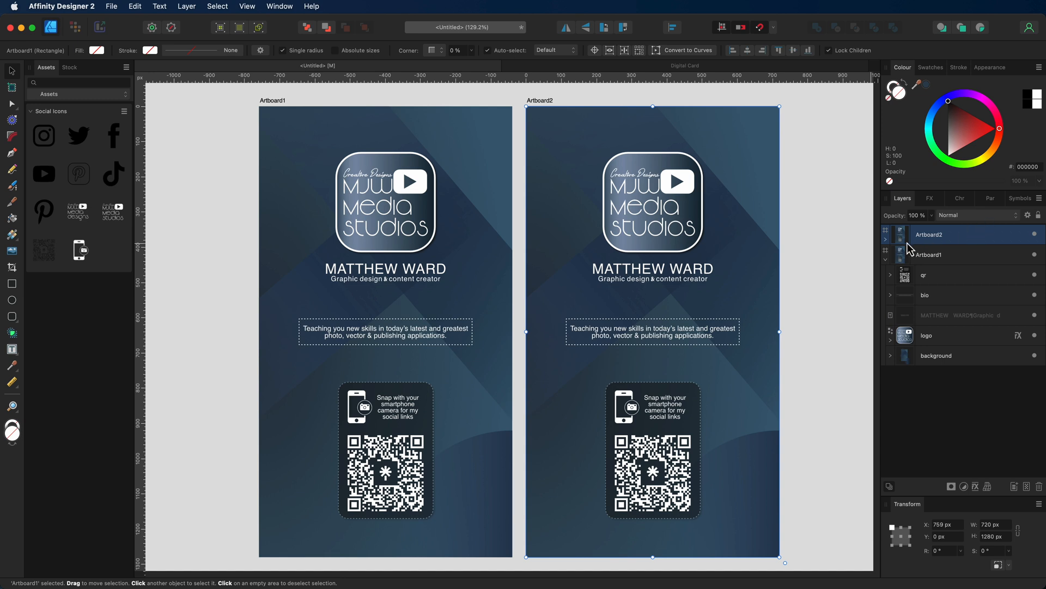
Recolour the middle gradient stop of the full-size background rectangle on Artboard2 to a bright orange-red.
click(886, 240)
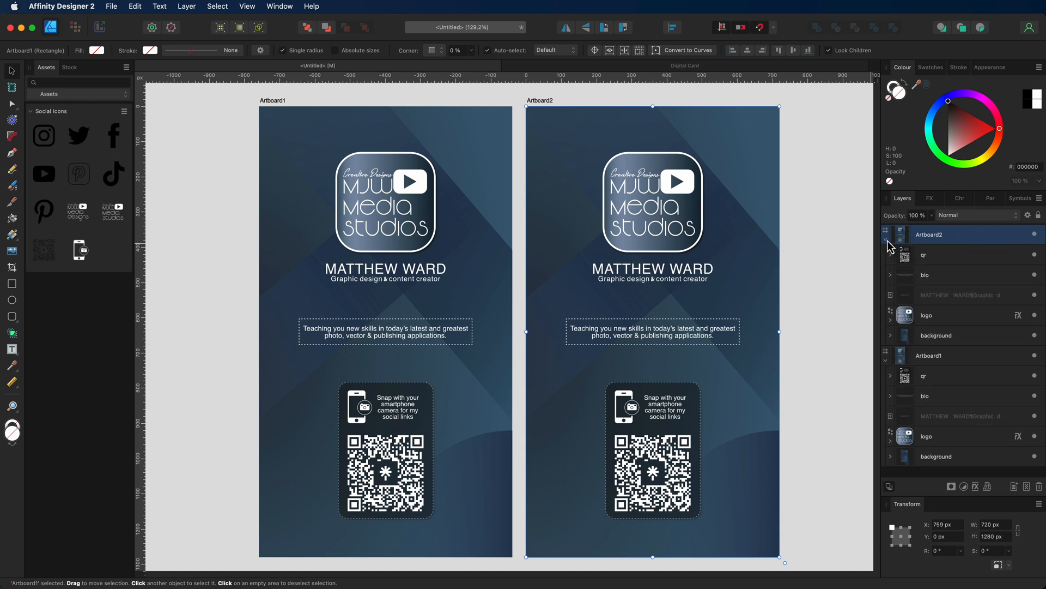
click(891, 335)
click(931, 418)
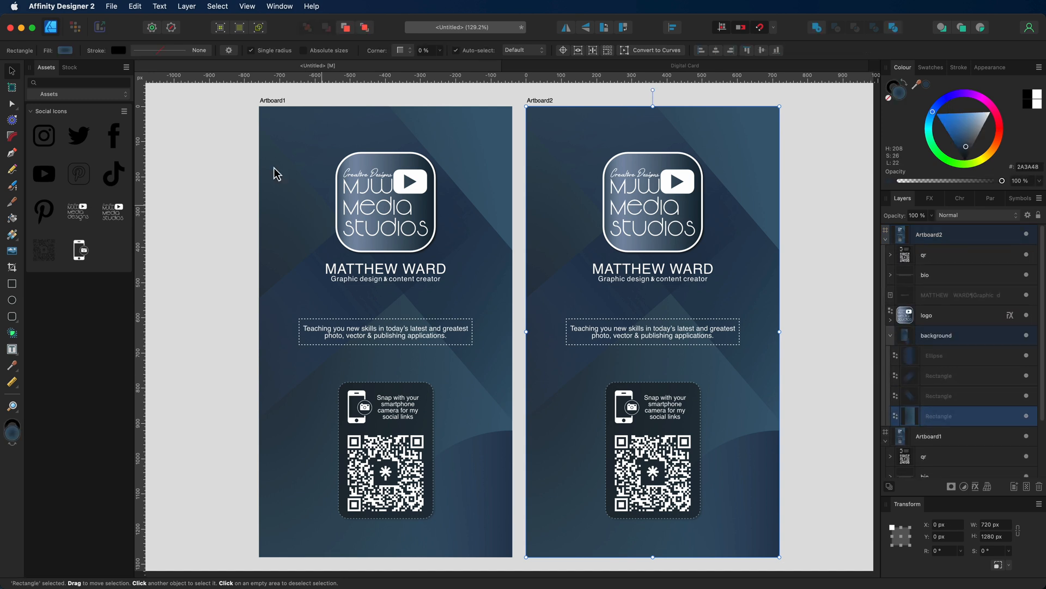
click(65, 50)
click(124, 96)
click(105, 154)
click(193, 250)
drag(162, 242, 170, 256)
Set the first gradient stop of Artboard2's background rectangle to pink, FFA5E2.
click(58, 95)
click(106, 155)
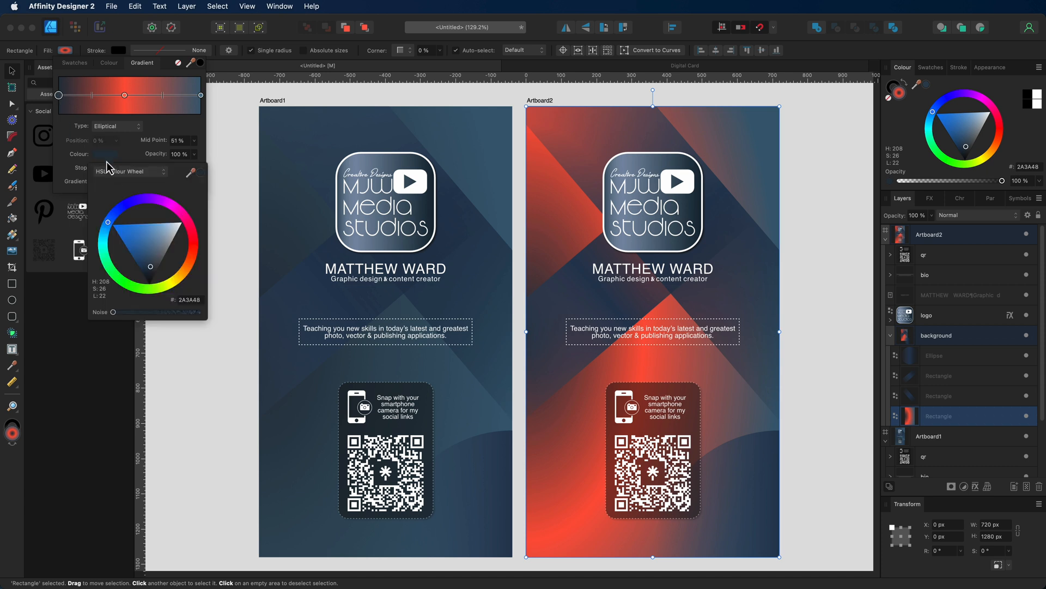
click(182, 216)
drag(162, 244, 165, 262)
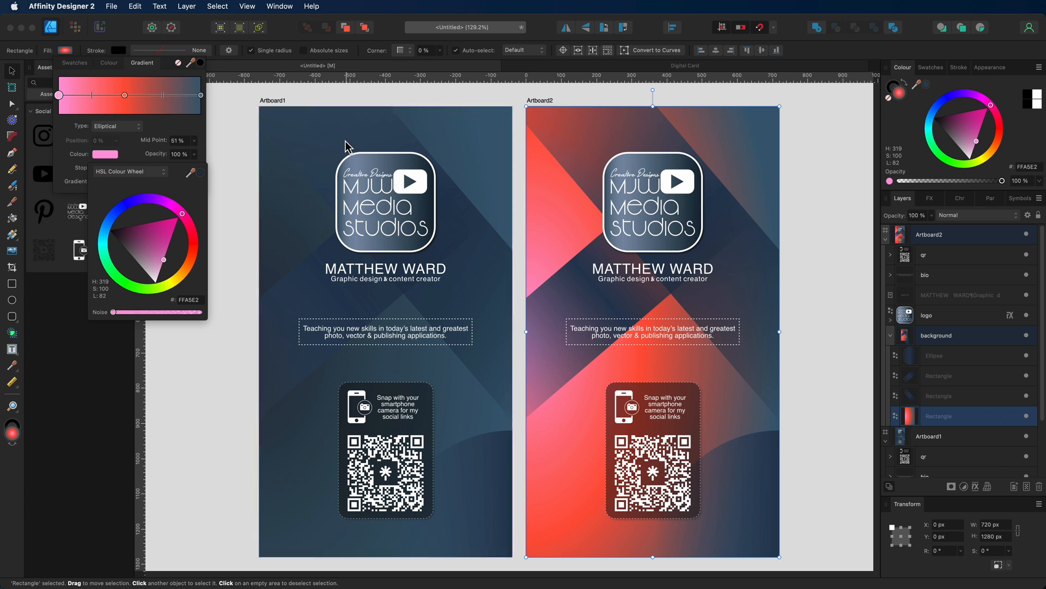
scroll(731, 175, right, 1)
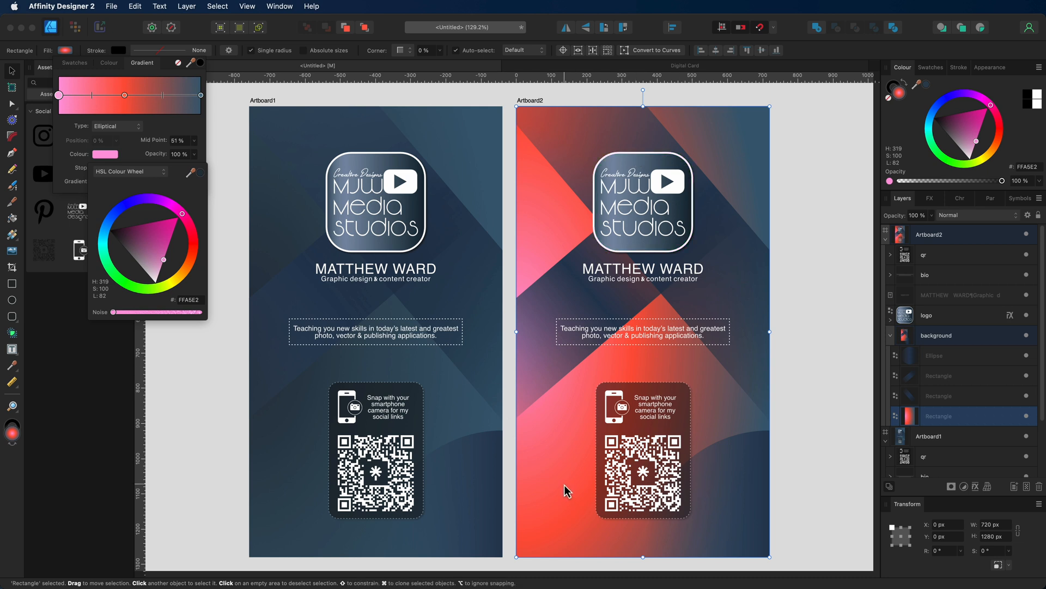
click(220, 165)
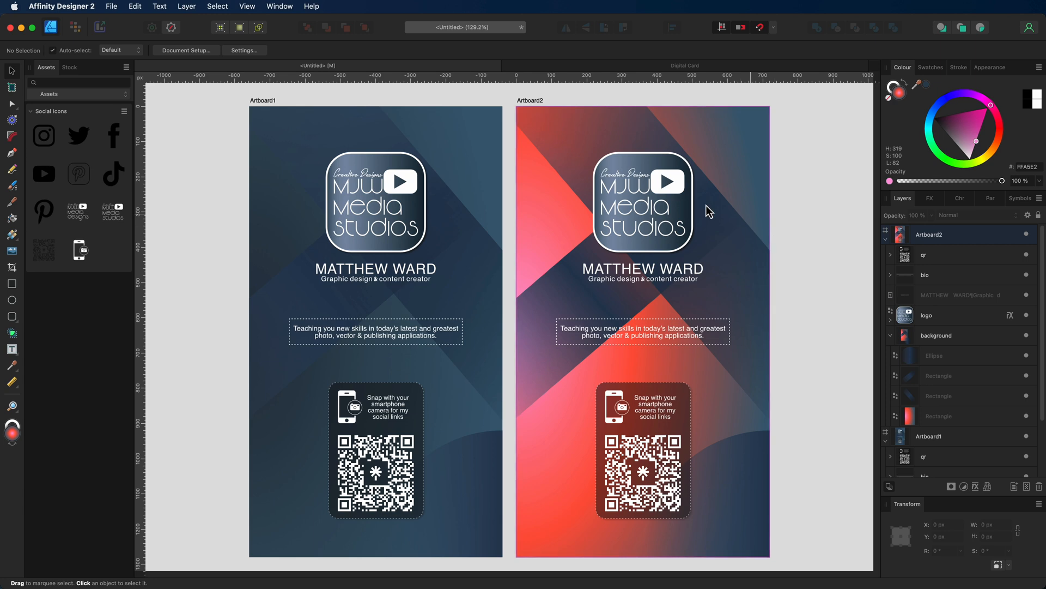
Duplicate Artboard2 and place the copy to its right, aligned with the other artboards.
scroll(794, 229, right, 5)
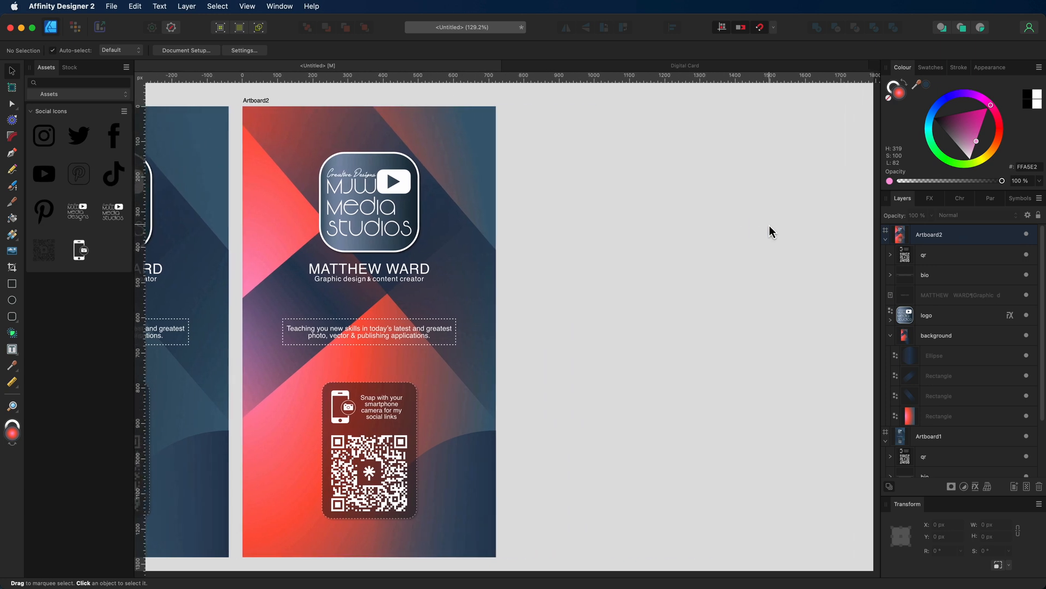
click(988, 242)
key(super+j)
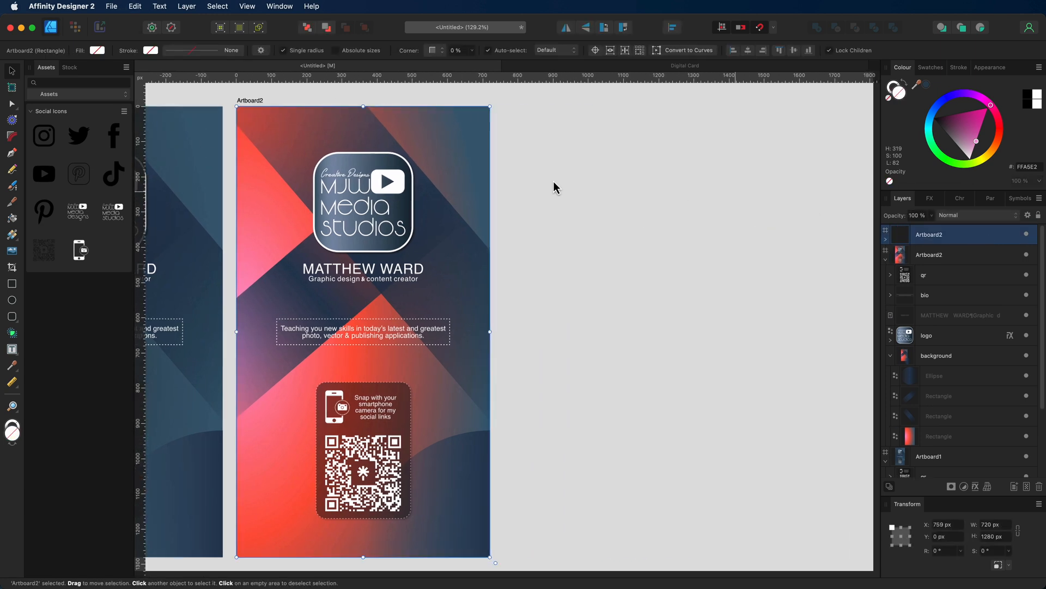
drag(365, 181, 669, 182)
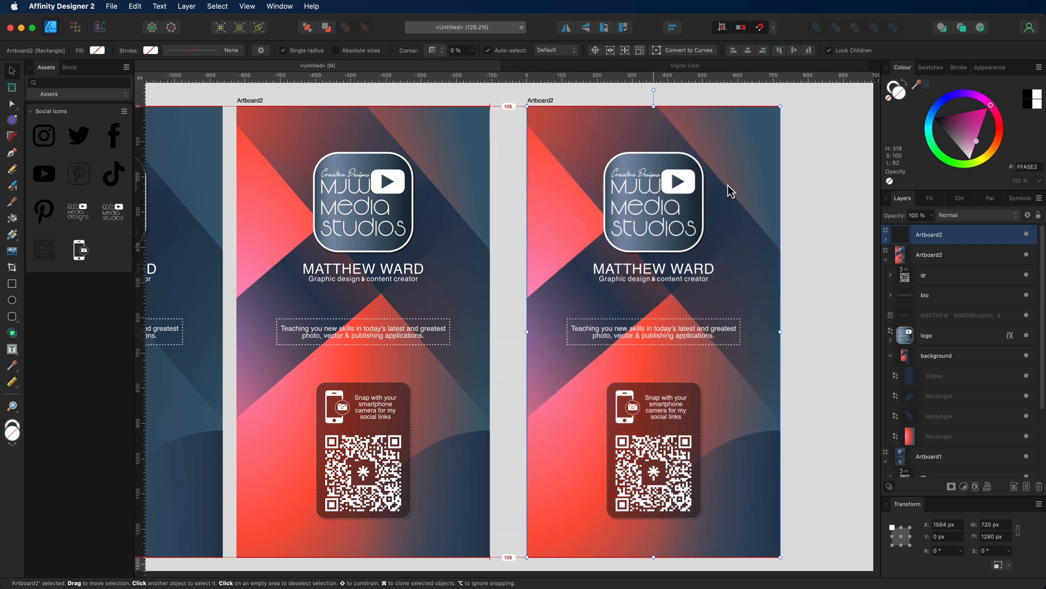
Delete the background group from the newest Artboard2 copy, leaving its logo, text and QR groups in place.
click(886, 240)
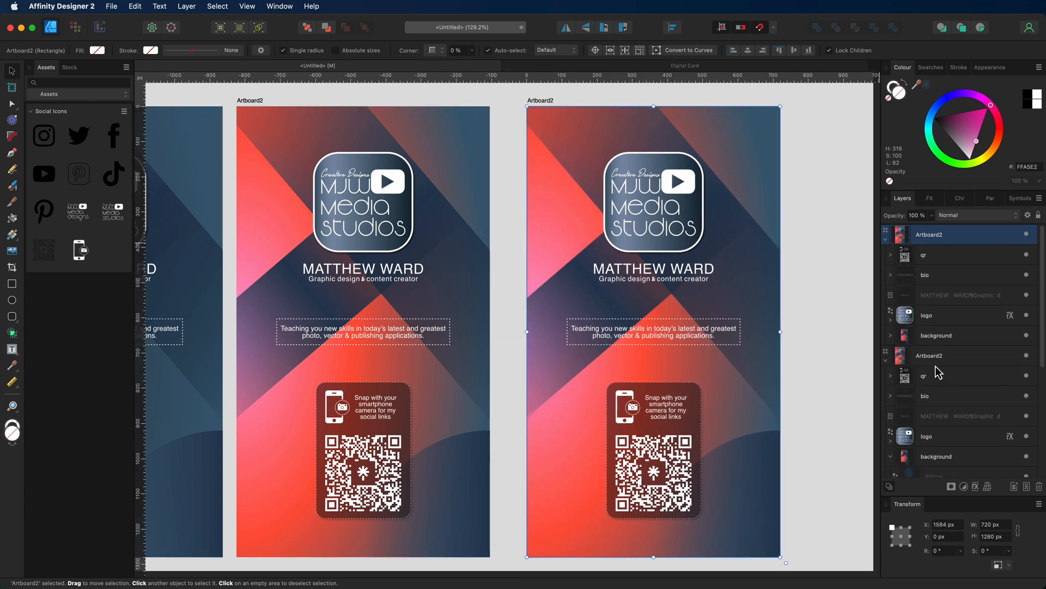
scroll(940, 417, down, 2)
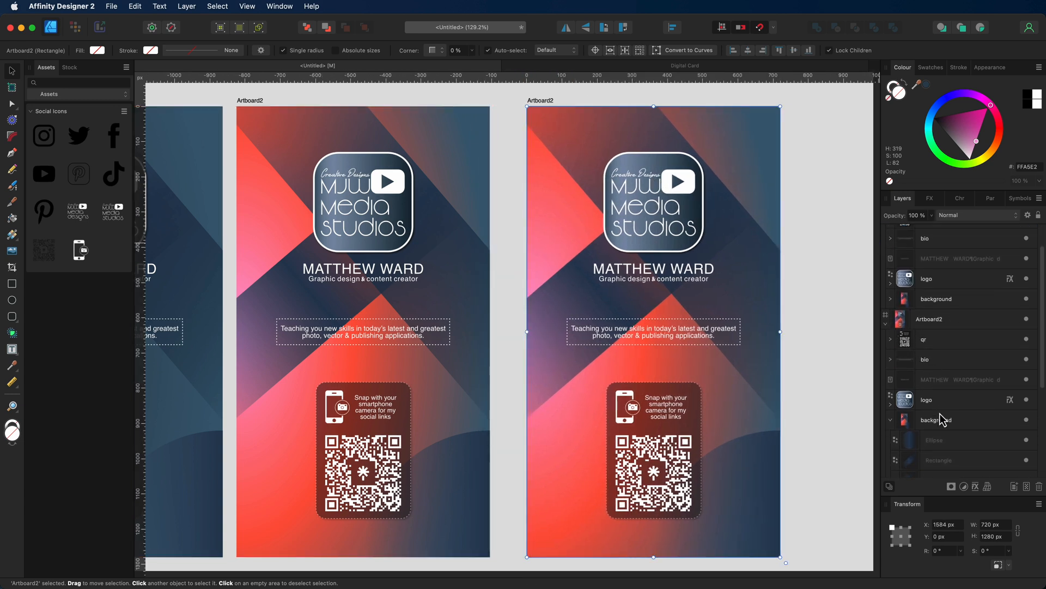
click(947, 420)
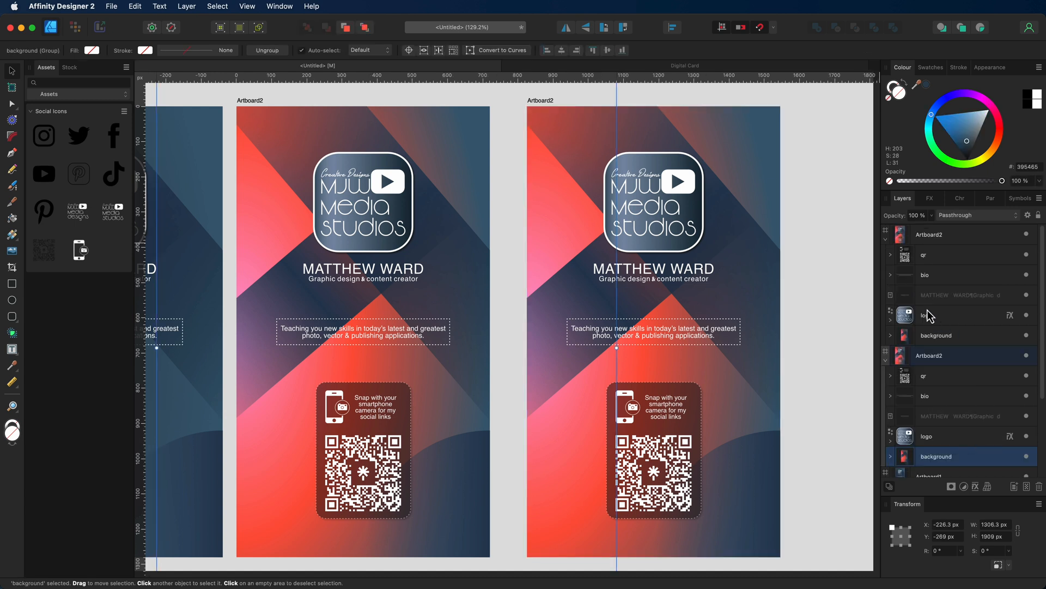
click(931, 337)
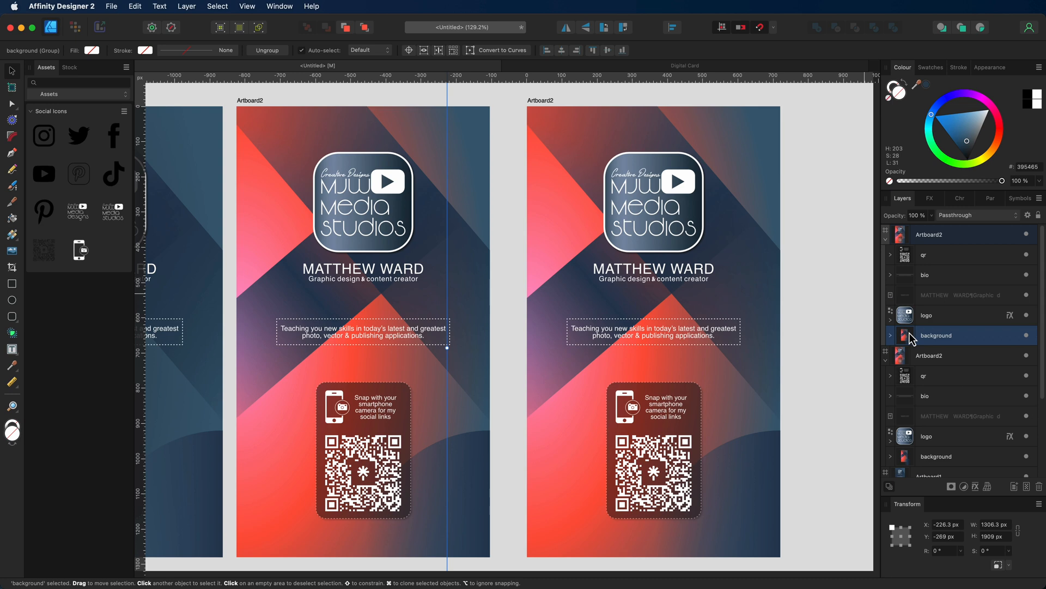
key(Delete)
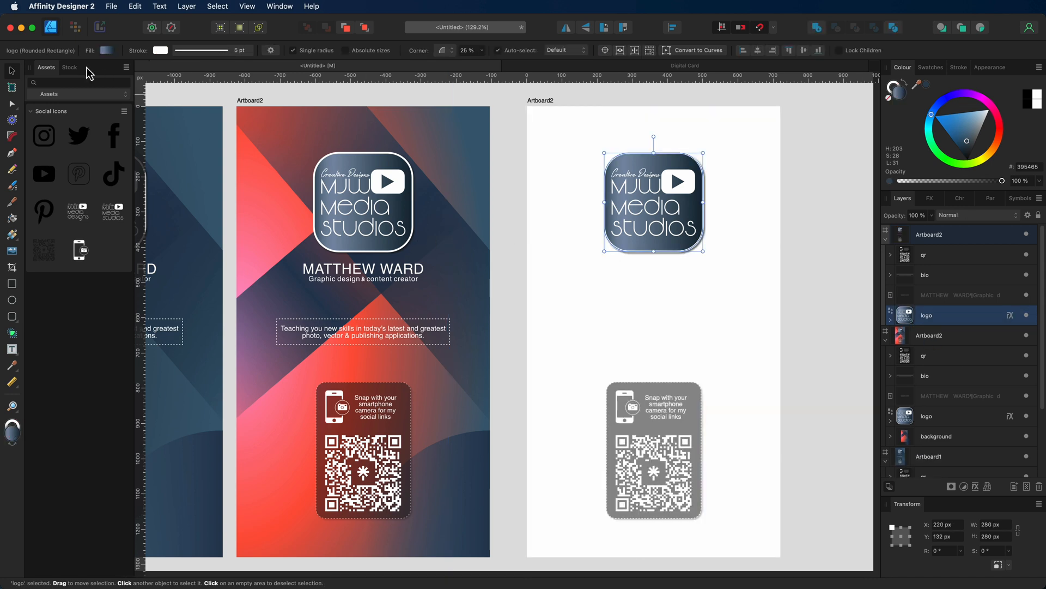
Search the Pixabay stock library for "colourful" and place the pink and teal ink texture photo on the new artboard.
click(70, 68)
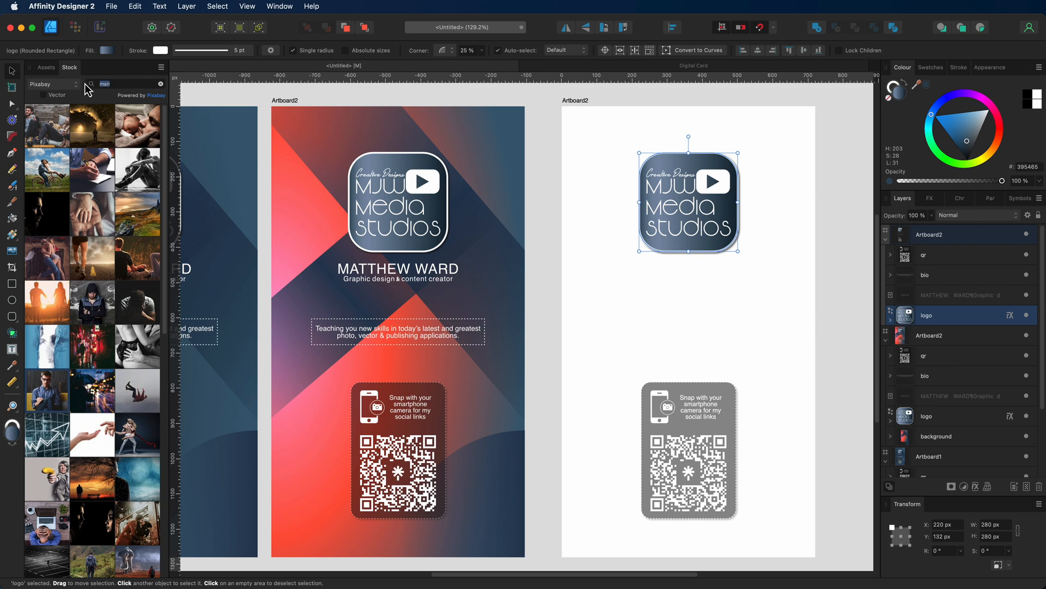
text(colourful)
key(Return)
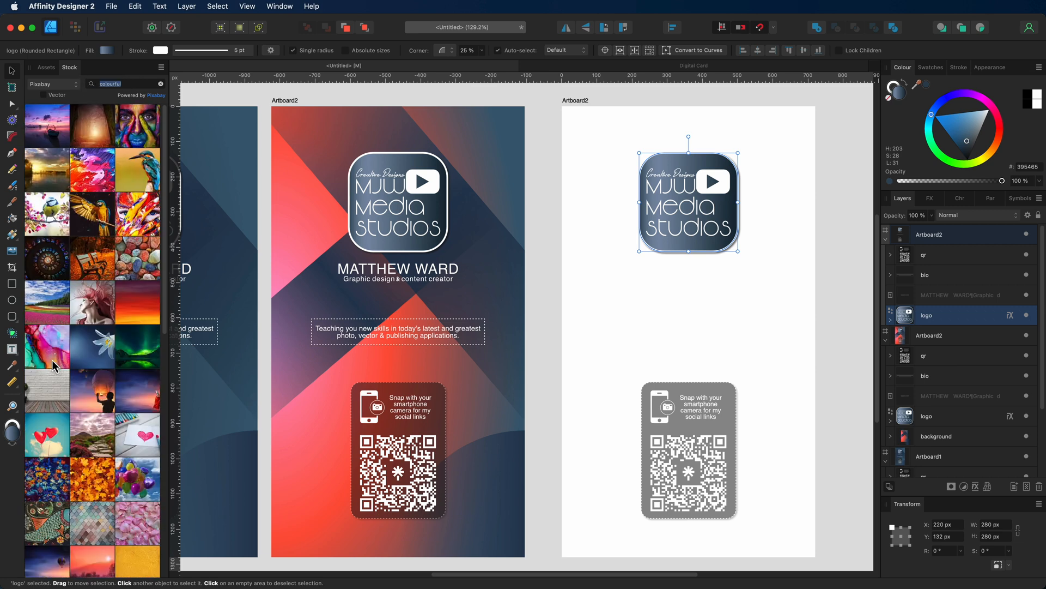
drag(49, 358, 682, 336)
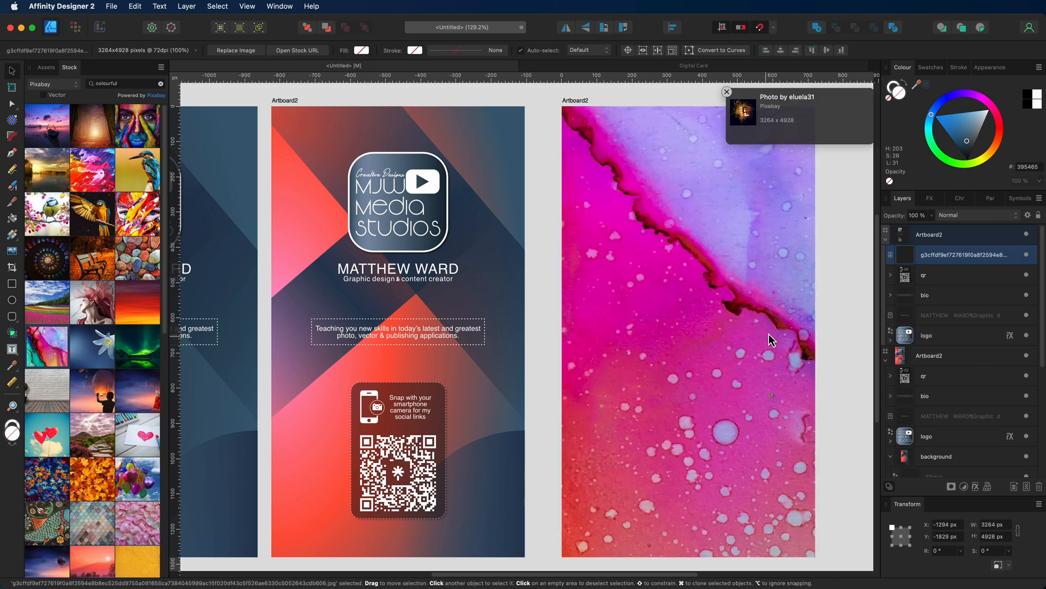
Send the ink photo beneath the artboard's logo layer and reposition it so its red, magenta and teal areas fill the card.
drag(905, 258, 905, 259)
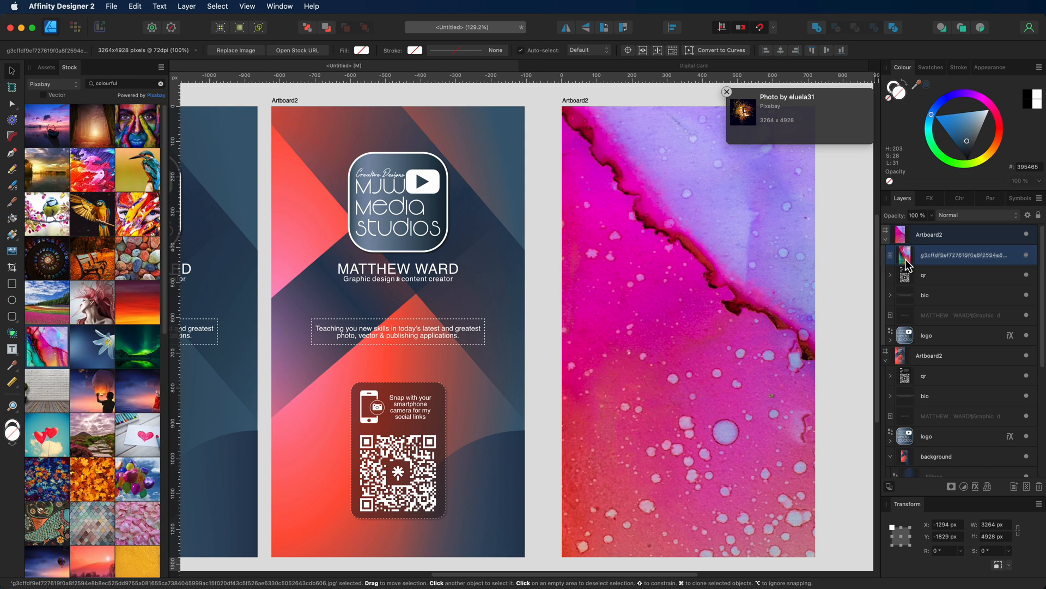
drag(905, 260, 946, 346)
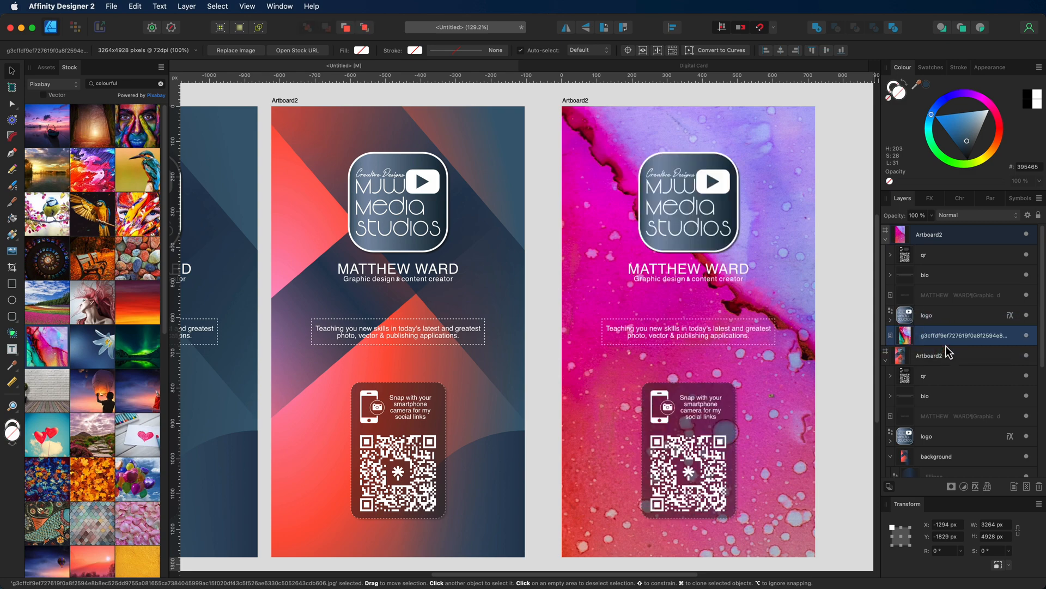
drag(728, 130, 785, 146)
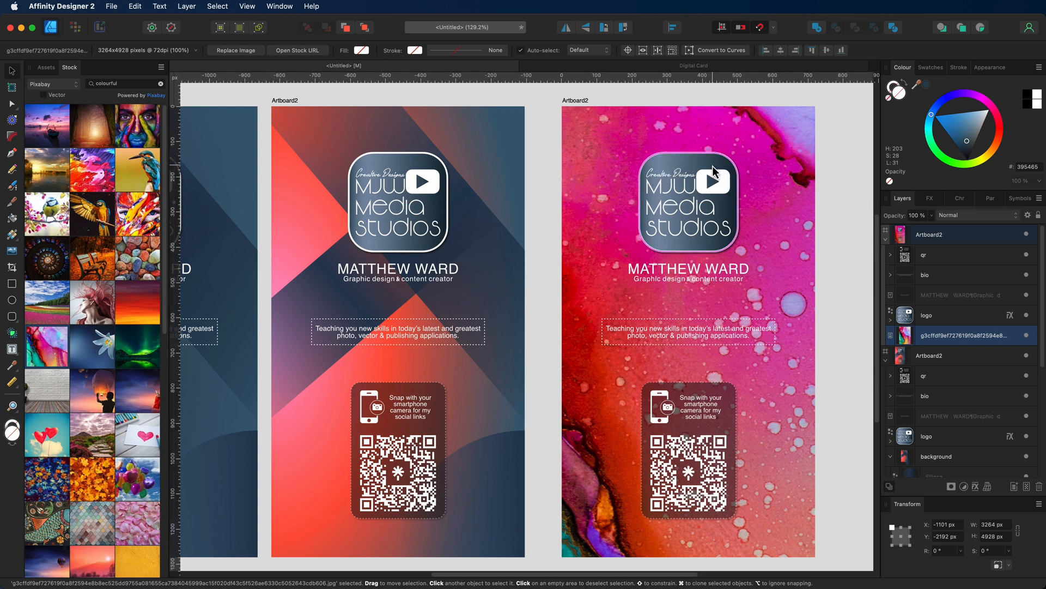
drag(585, 254, 641, 217)
click(835, 216)
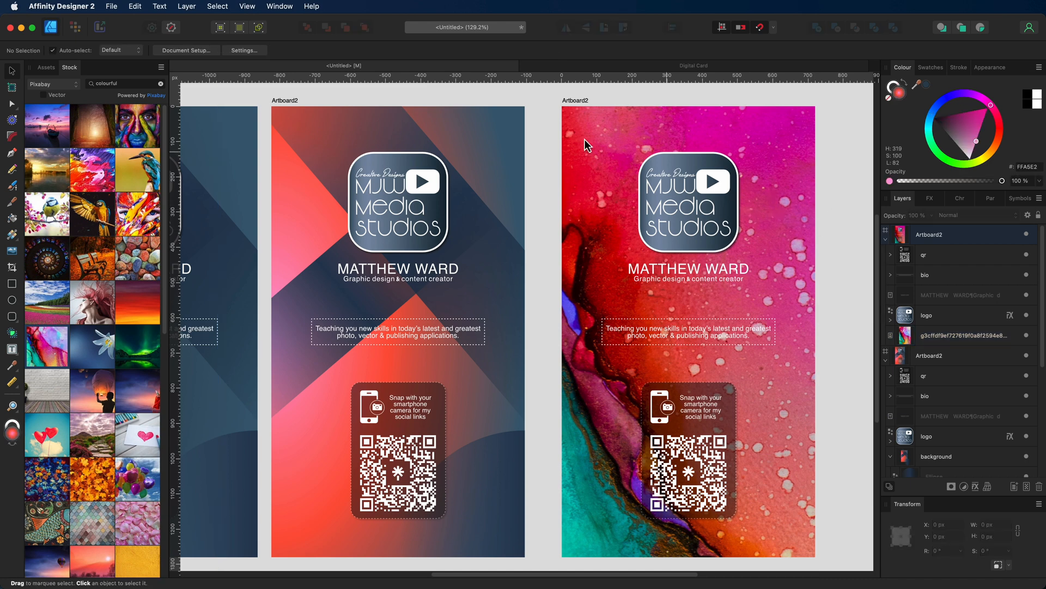
Swap the lower elements on the photo artboard, placing the bio text at about Y 1096 px and the QR group above it at about Y 607 px.
scroll(531, 284, left, 5)
scroll(533, 285, right, 10)
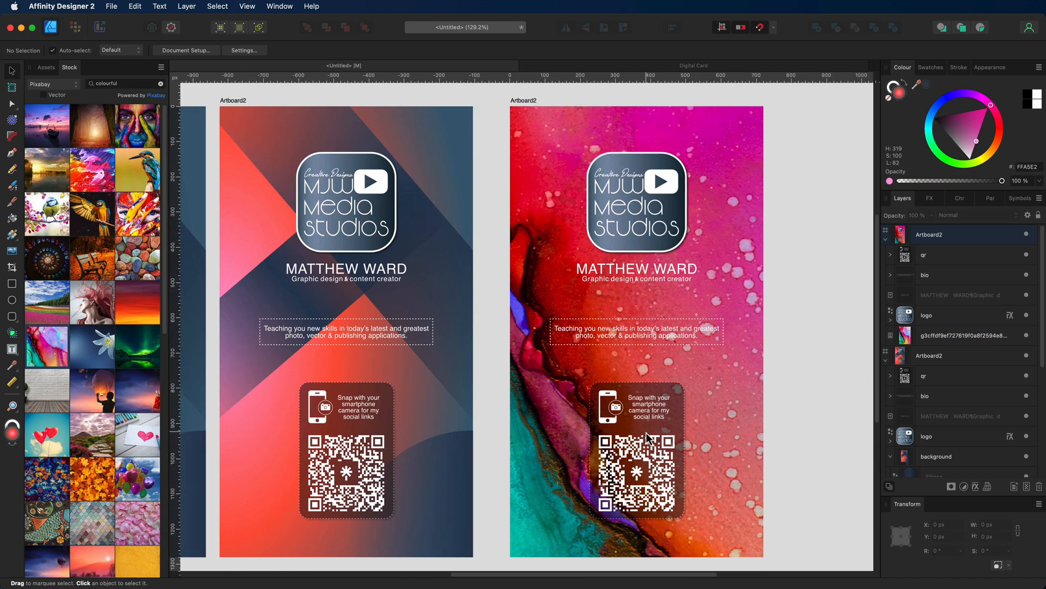
drag(647, 434, 647, 333)
drag(551, 329, 579, 514)
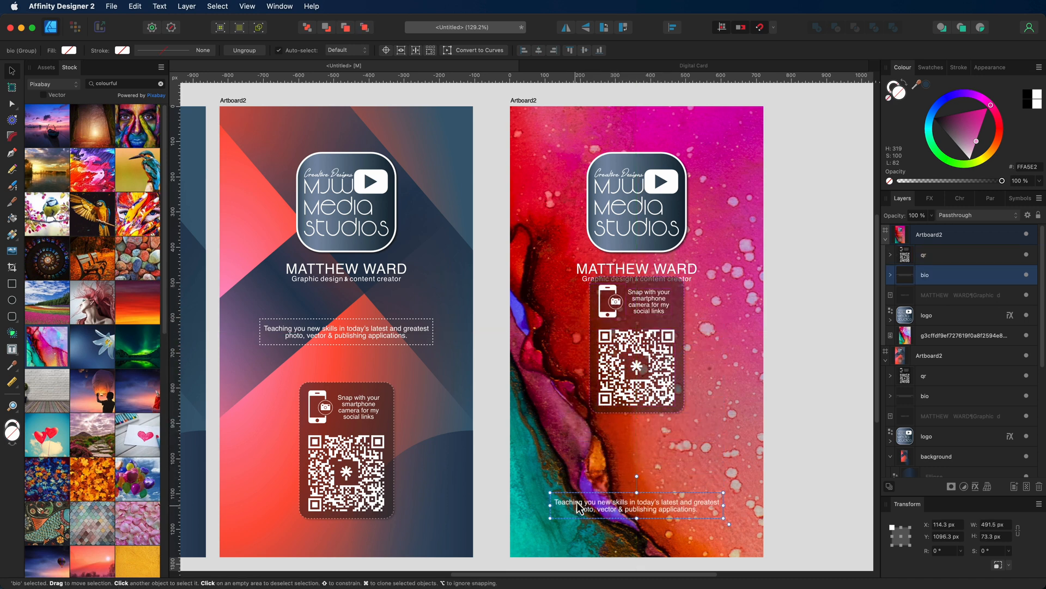
drag(600, 331, 612, 366)
Review the JPEG export settings for Artboard1 and close them without exporting.
scroll(612, 365, left, 10)
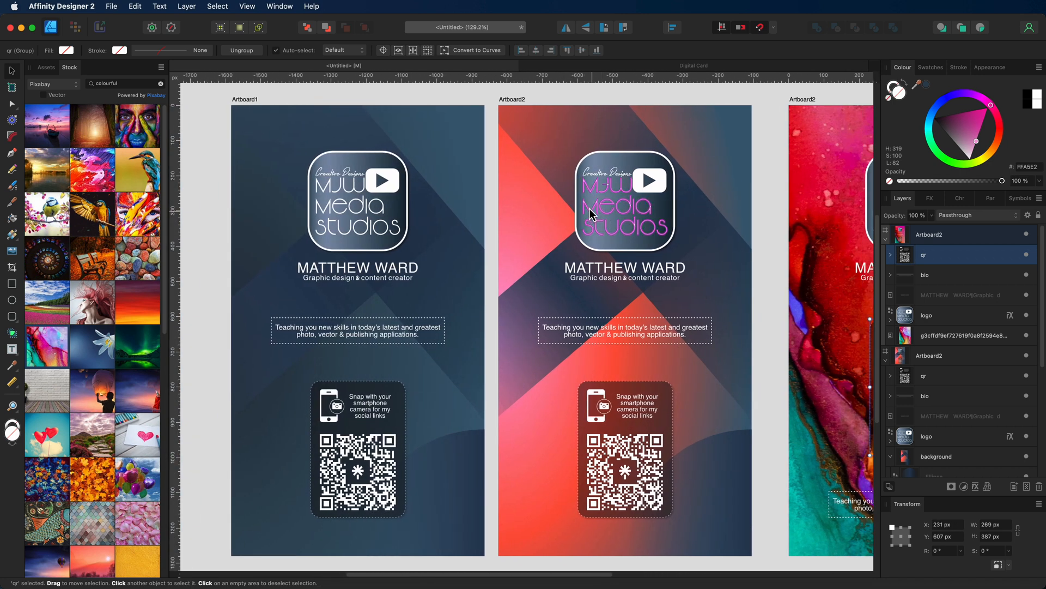
click(467, 101)
scroll(569, 110, left, 1)
scroll(262, 100, right, 1)
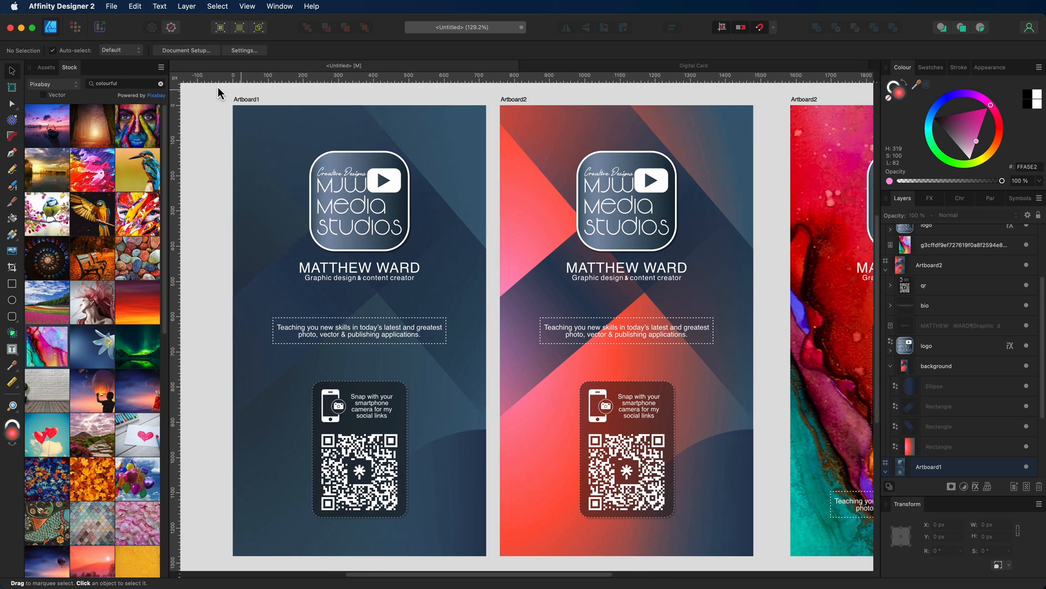
click(112, 8)
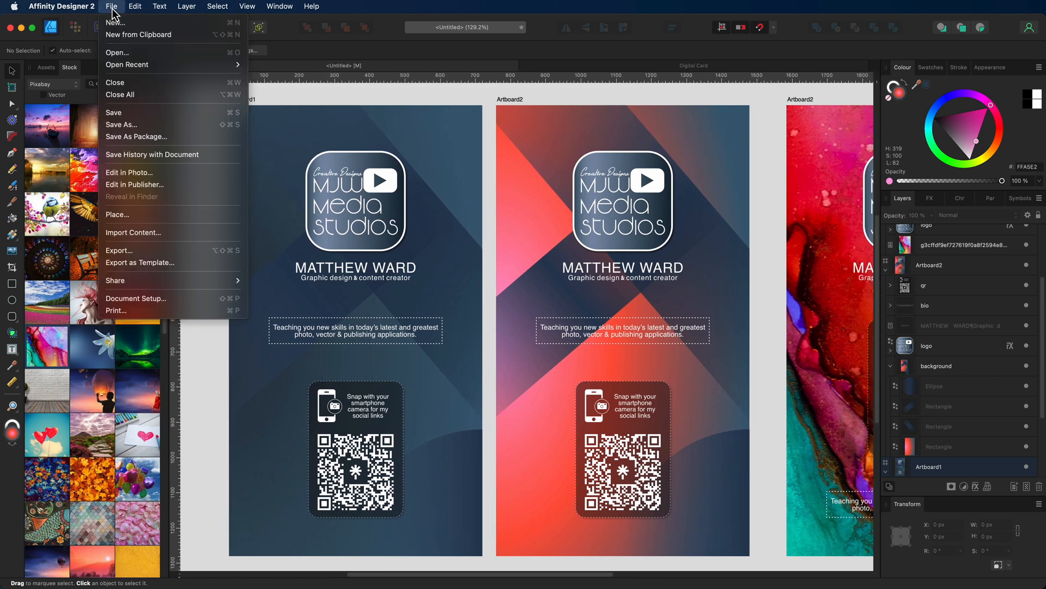
click(142, 252)
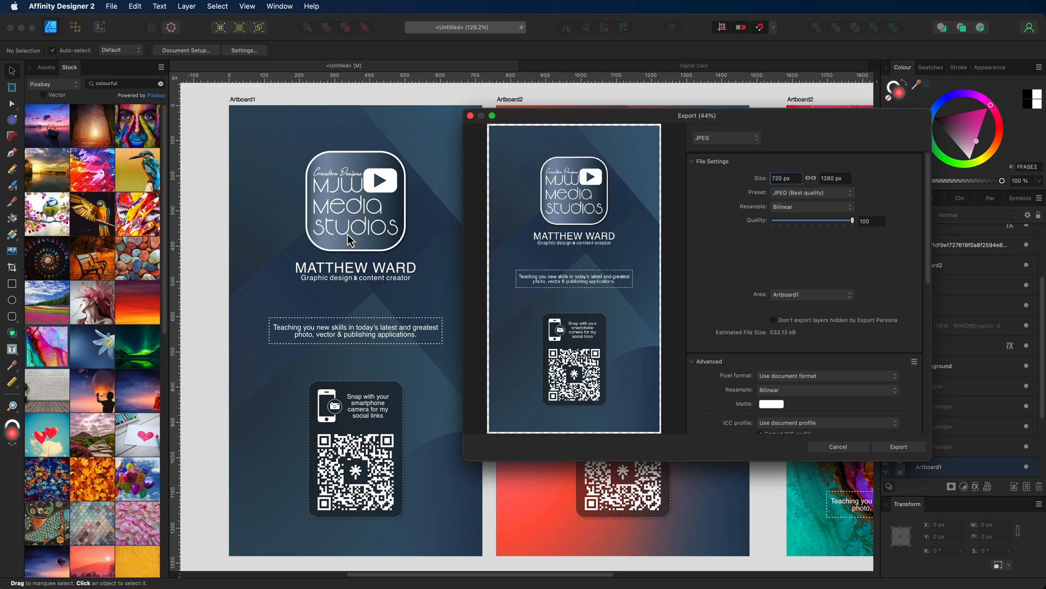
click(831, 453)
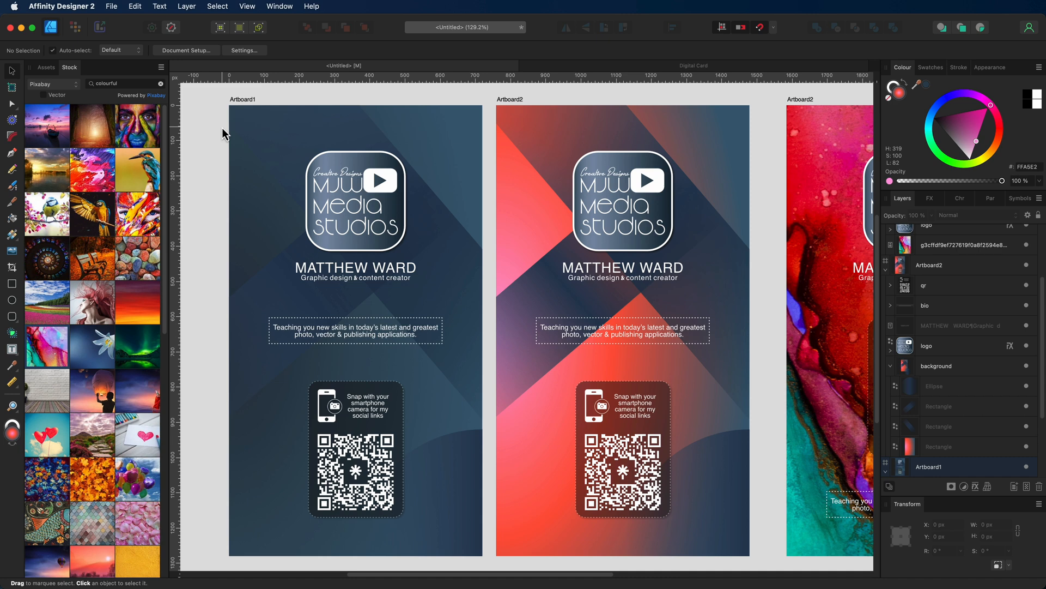
scroll(415, 161, right, 1)
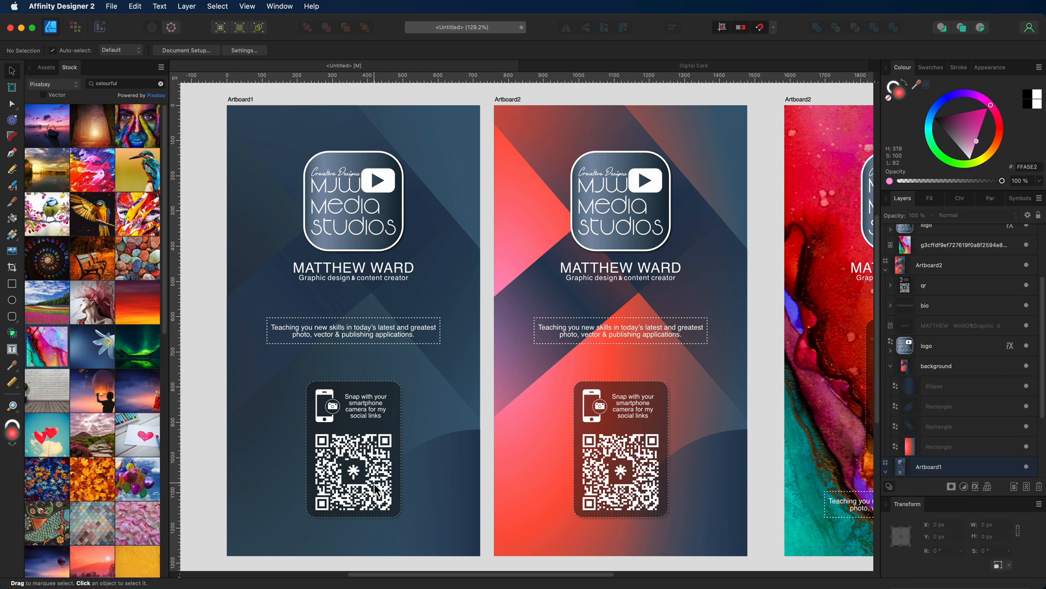
scroll(277, 408, left, 2)
scroll(276, 409, right, 1)
scroll(276, 408, left, 1)
scroll(276, 409, right, 1)
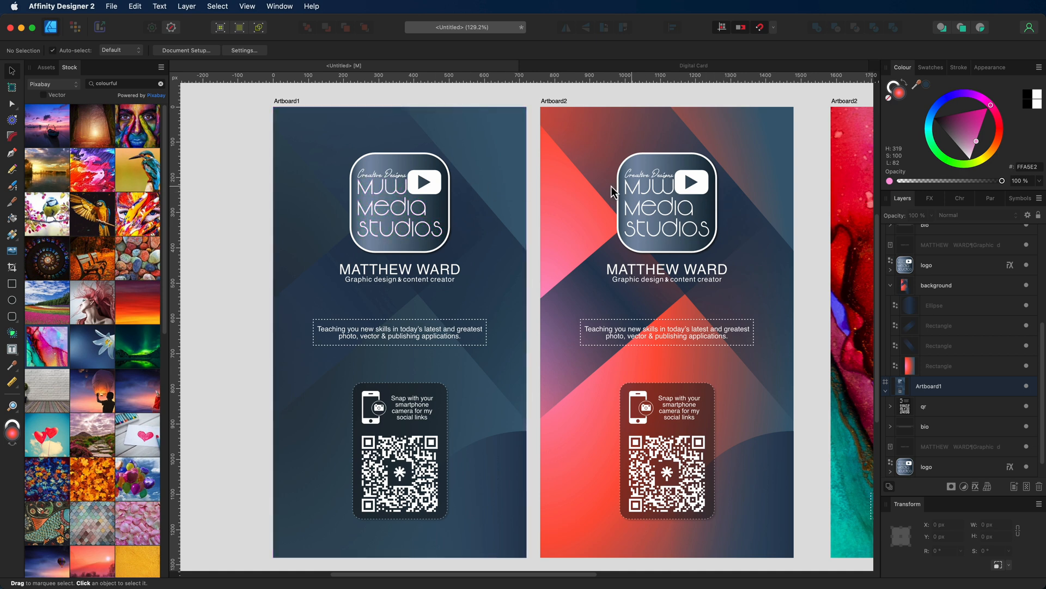
scroll(467, 222, right, 3)
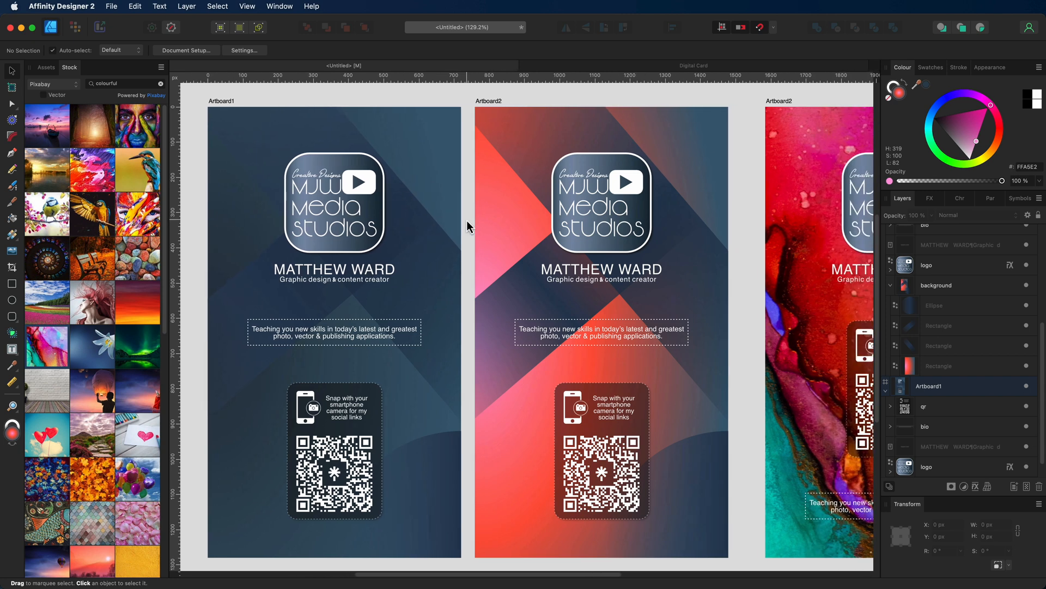